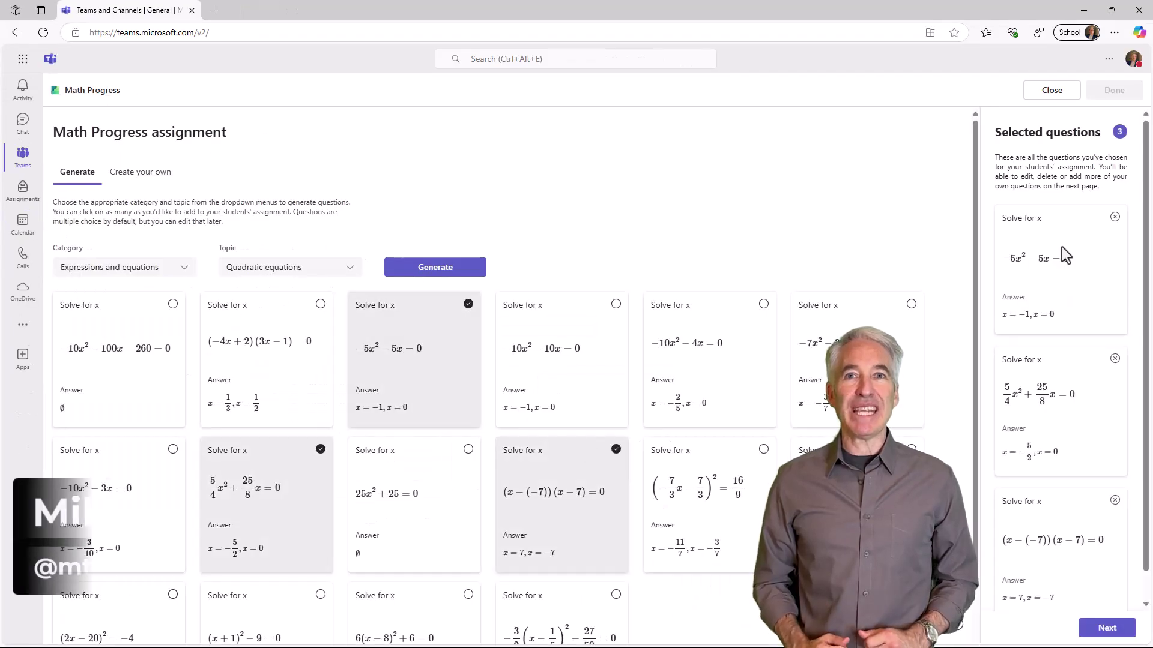
Set up a custom question in Numbers and operations, topic Multiplication and division, as Short Answer, and open the math input for its answer.
{"action": "scroll", "coordinate": [456, 389], "scroll_direction": "down", "scroll_amount": 2}
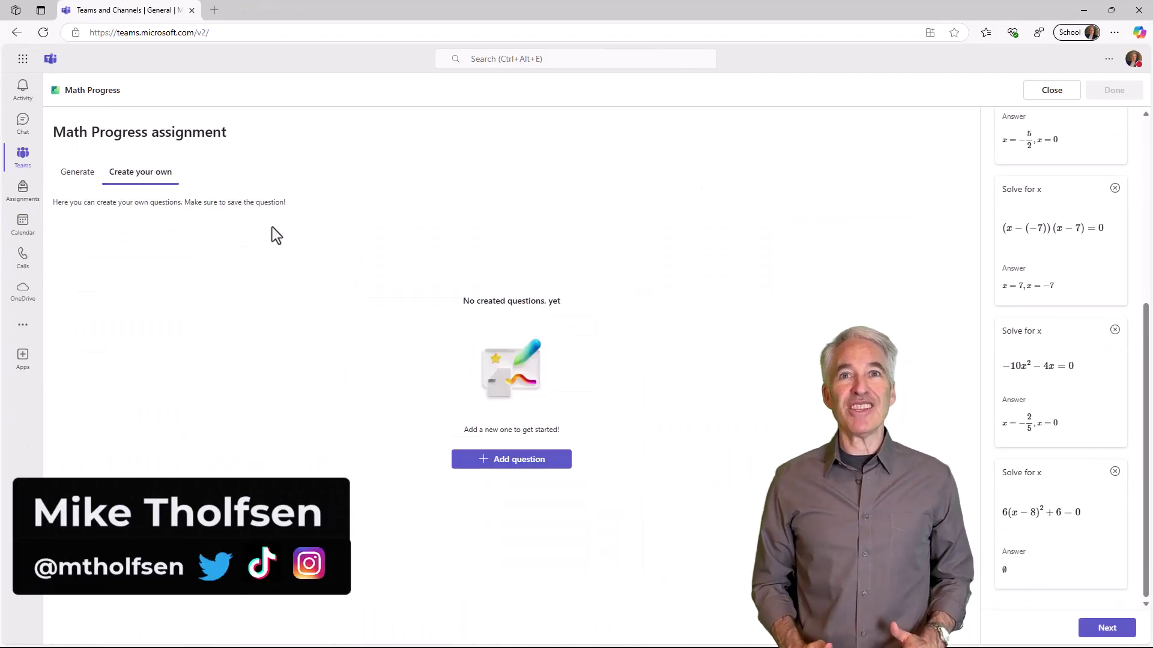
{"action": "left_click", "coordinate": [177, 287]}
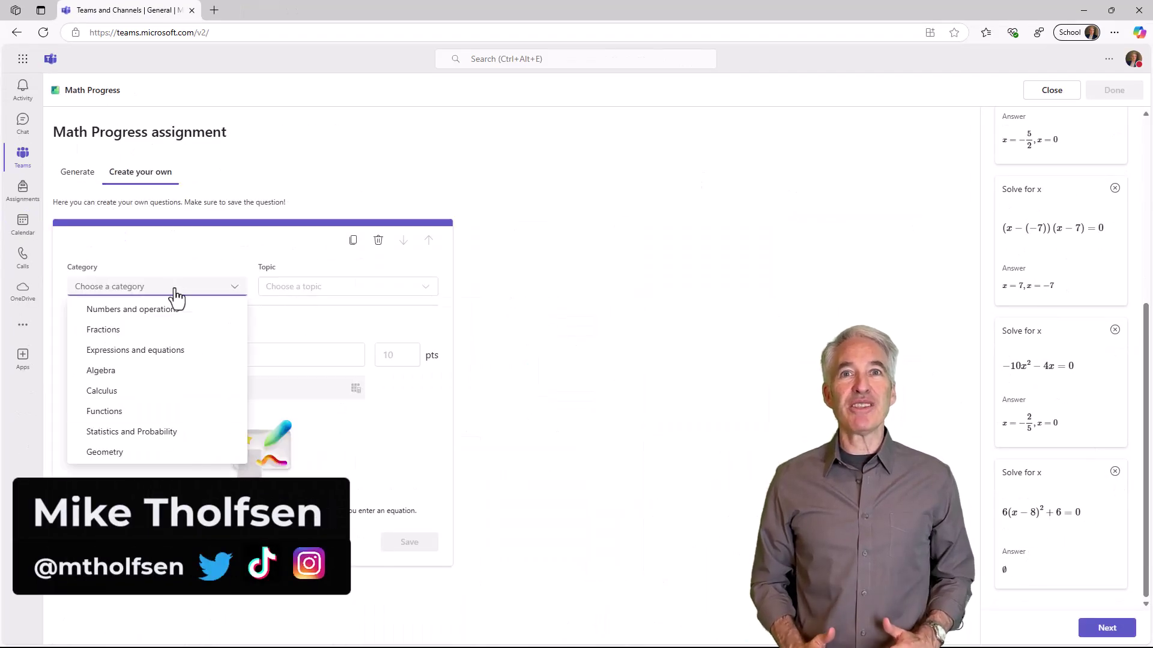
{"action": "left_click", "coordinate": [174, 310]}
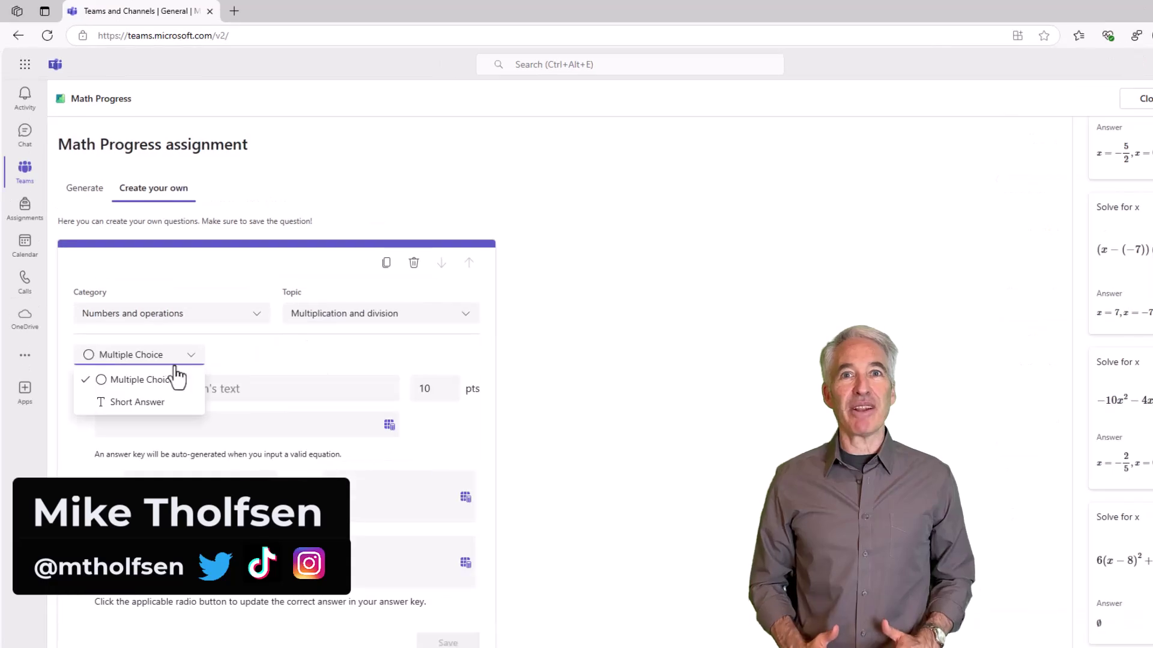
{"action": "left_click", "coordinate": [121, 401]}
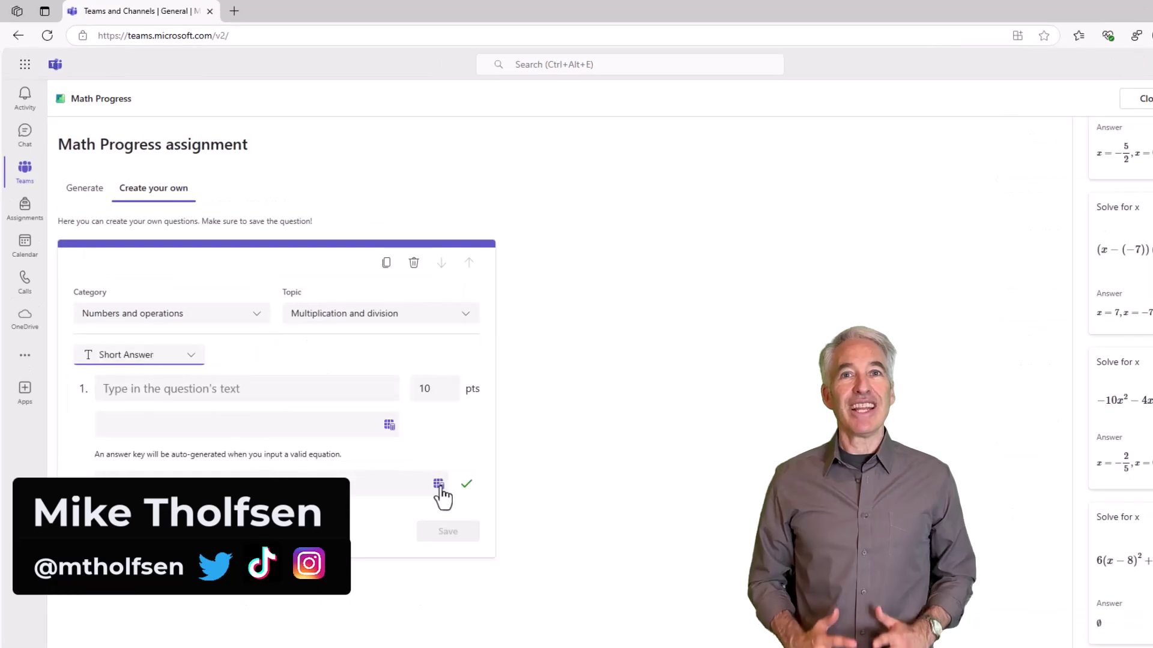
{"action": "left_click", "coordinate": [438, 484]}
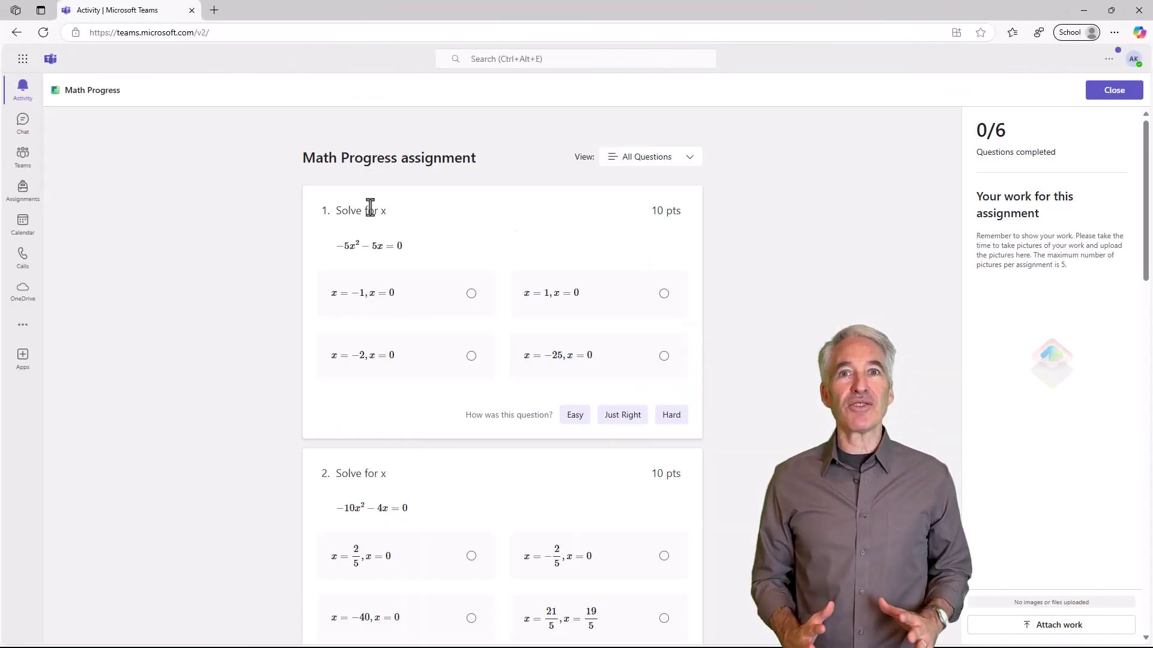
Answer the first quadratic question with x = −1, x = 0, rate it Hard, and continue answering and rating the following questions.
{"action": "left_click", "coordinate": [406, 293]}
{"action": "left_click", "coordinate": [671, 415]}
{"action": "scroll", "coordinate": [502, 361], "scroll_direction": "down", "scroll_amount": 10}
{"action": "left_click", "coordinate": [664, 404]}
{"action": "scroll", "coordinate": [502, 361], "scroll_direction": "down", "scroll_amount": 5}
{"action": "left_click", "coordinate": [661, 451]}
{"action": "scroll", "coordinate": [502, 361], "scroll_direction": "down", "scroll_amount": 5}
{"action": "left_click", "coordinate": [671, 569]}
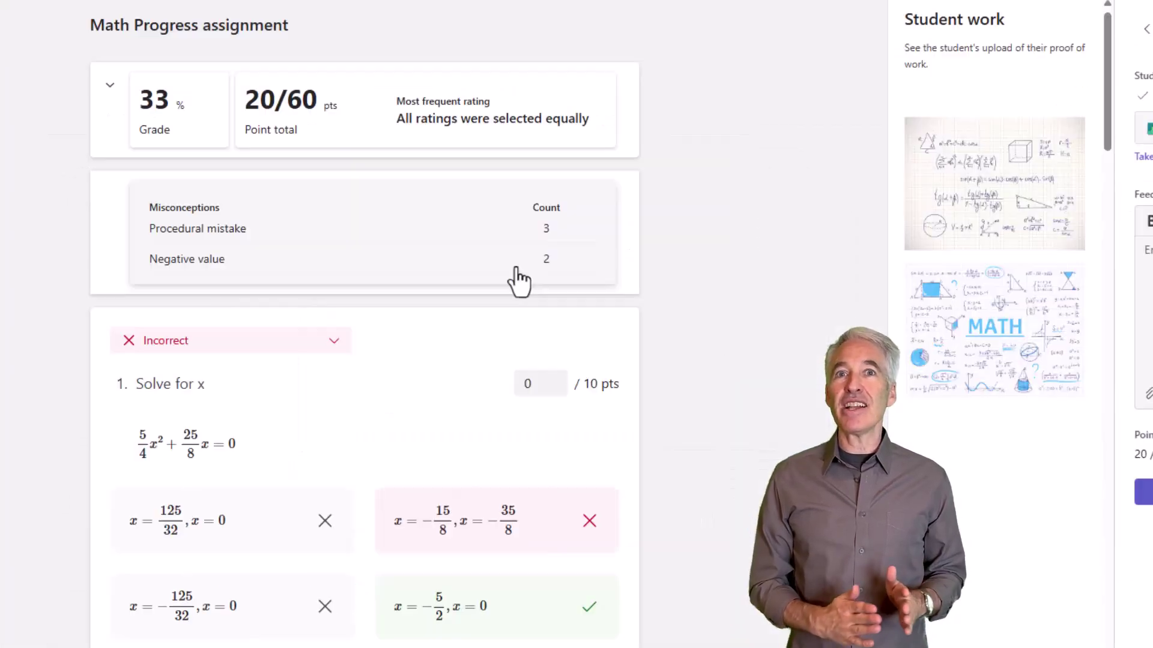
Review the student's misconceptions, grade and point total, and open the assignment report options in the student's assignments list.
{"action": "left_click", "coordinate": [519, 279]}
{"action": "left_click", "coordinate": [180, 106]}
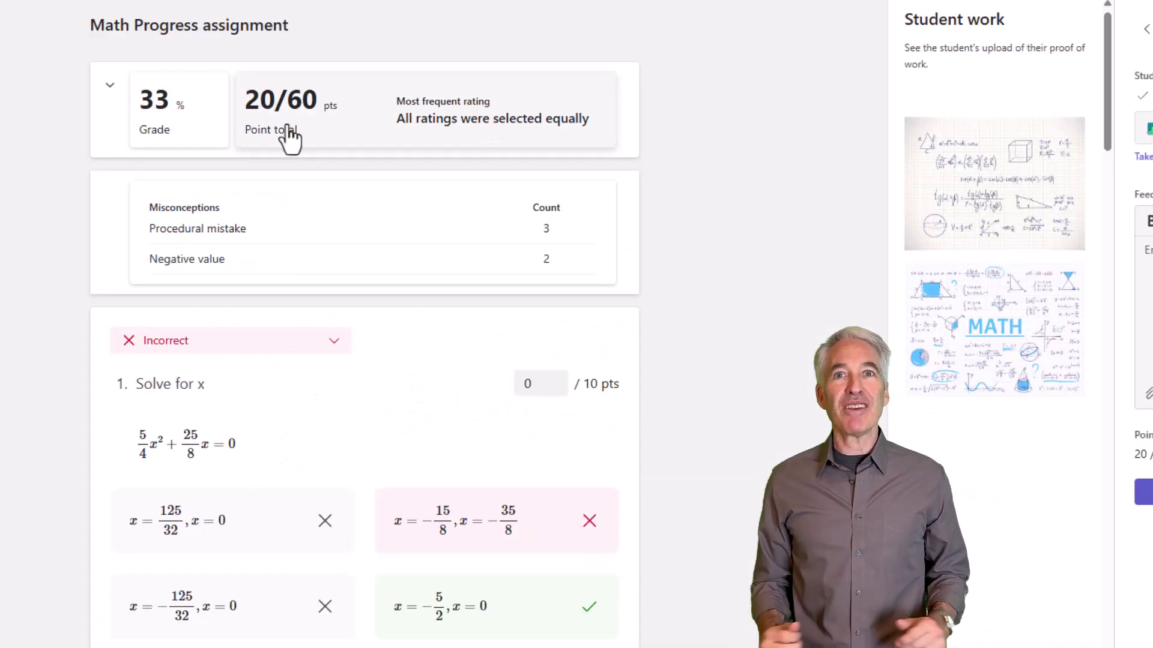
{"action": "left_click", "coordinate": [283, 131]}
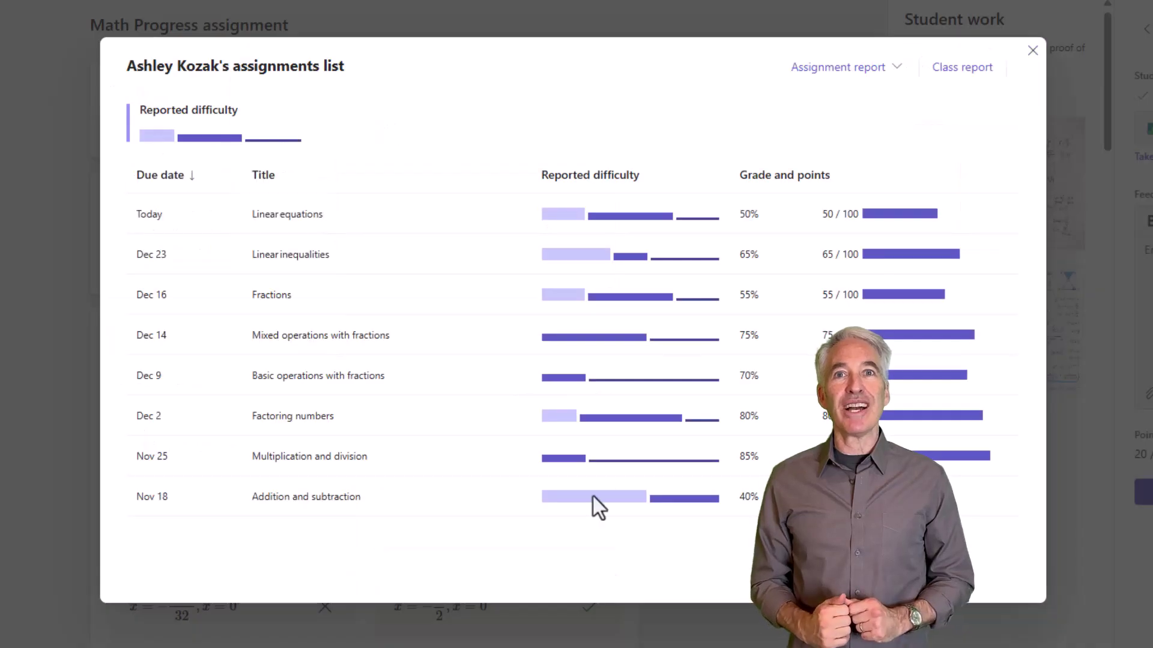
{"action": "left_click", "coordinate": [846, 67]}
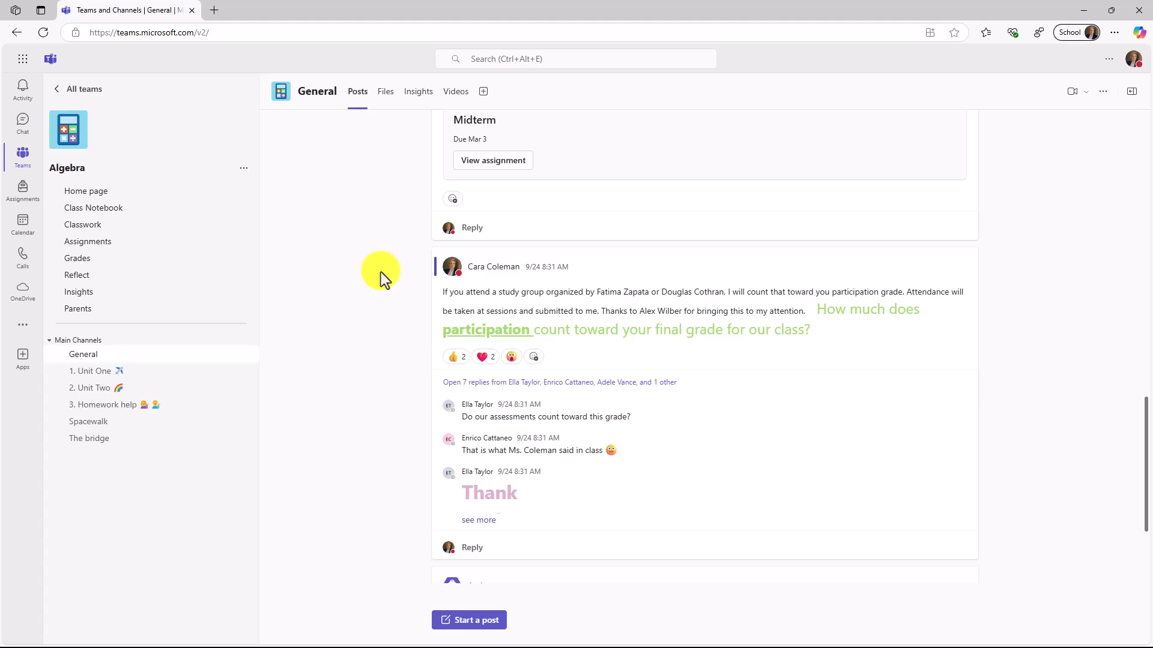
Start a new assignment in the Algebra class and look at the Learning Accelerators that can be added to it.
{"action": "left_click", "coordinate": [90, 240]}
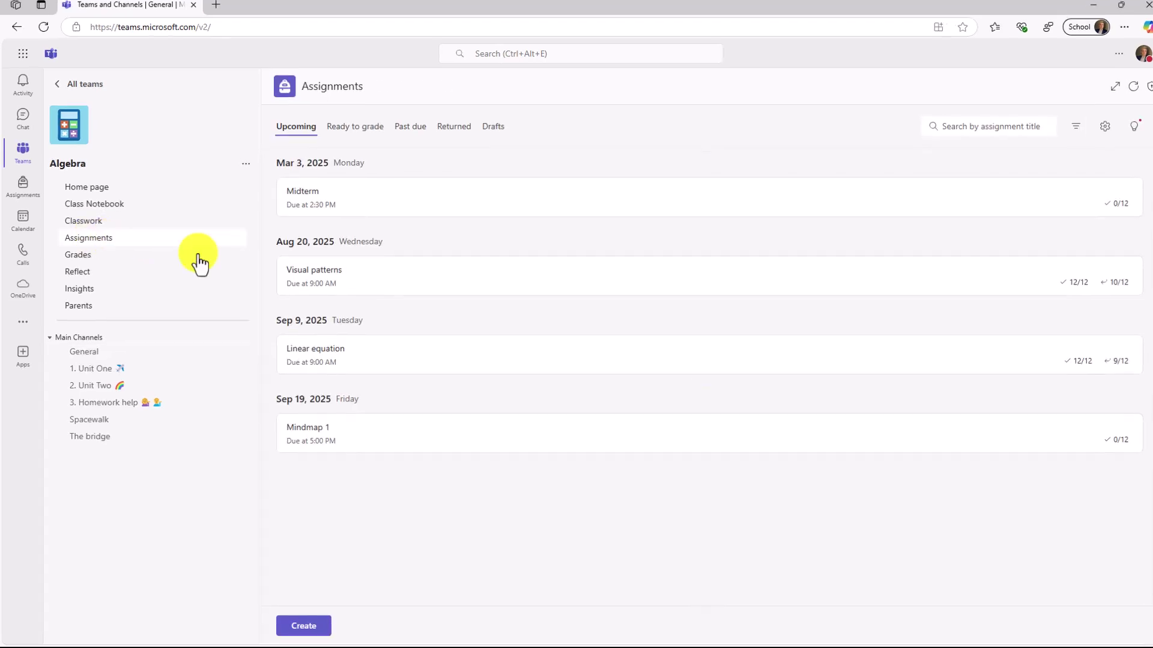
{"action": "left_click", "coordinate": [311, 629]}
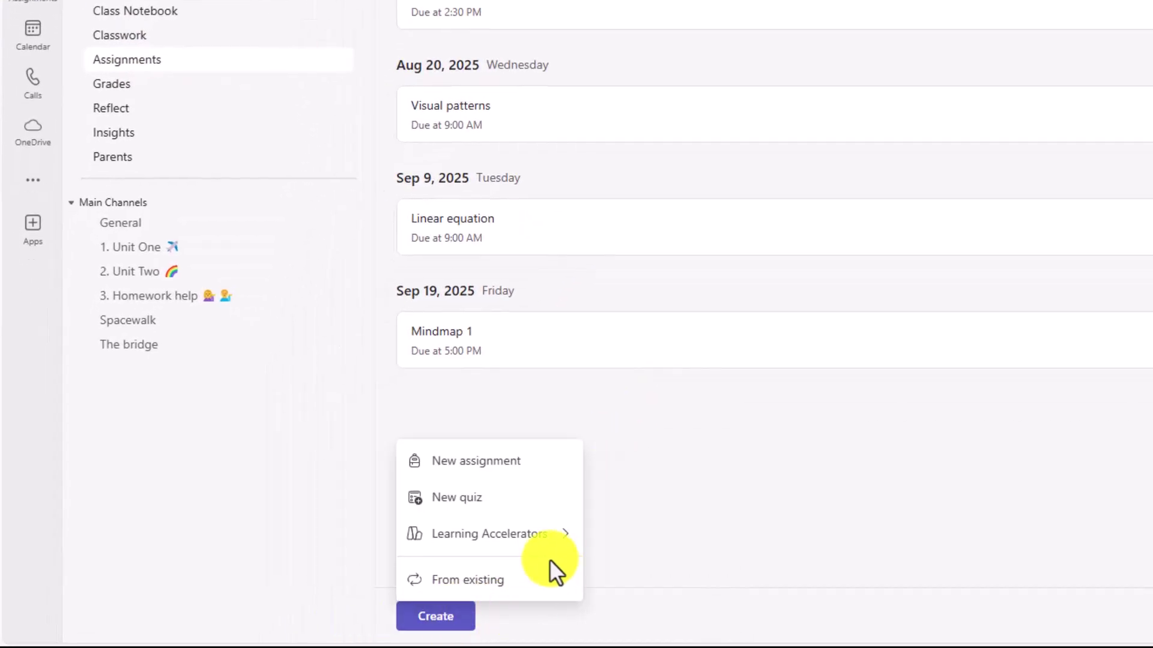
{"action": "mouse_move", "coordinate": [466, 534]}
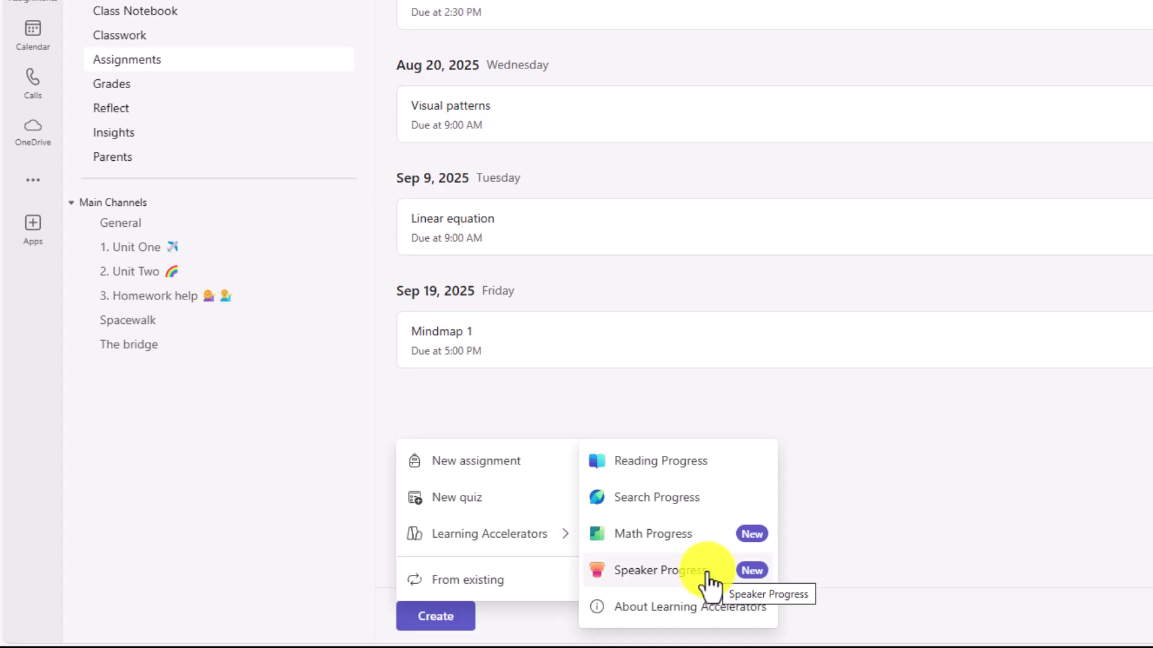
{"action": "left_click", "coordinate": [475, 463]}
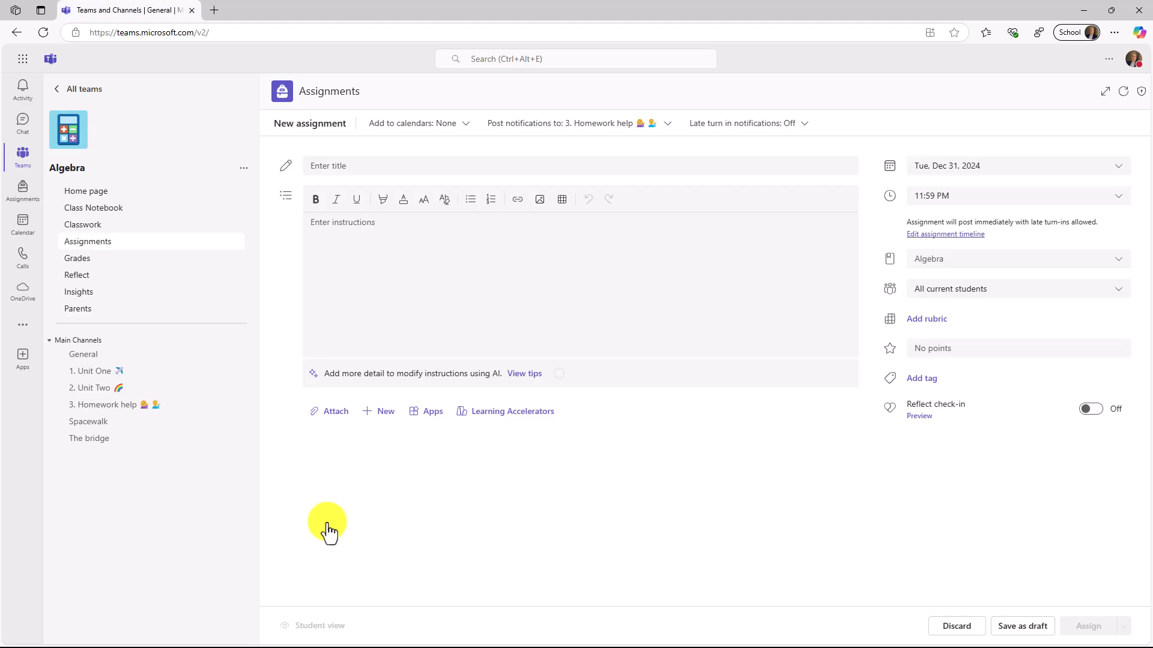
{"action": "left_click", "coordinate": [512, 413]}
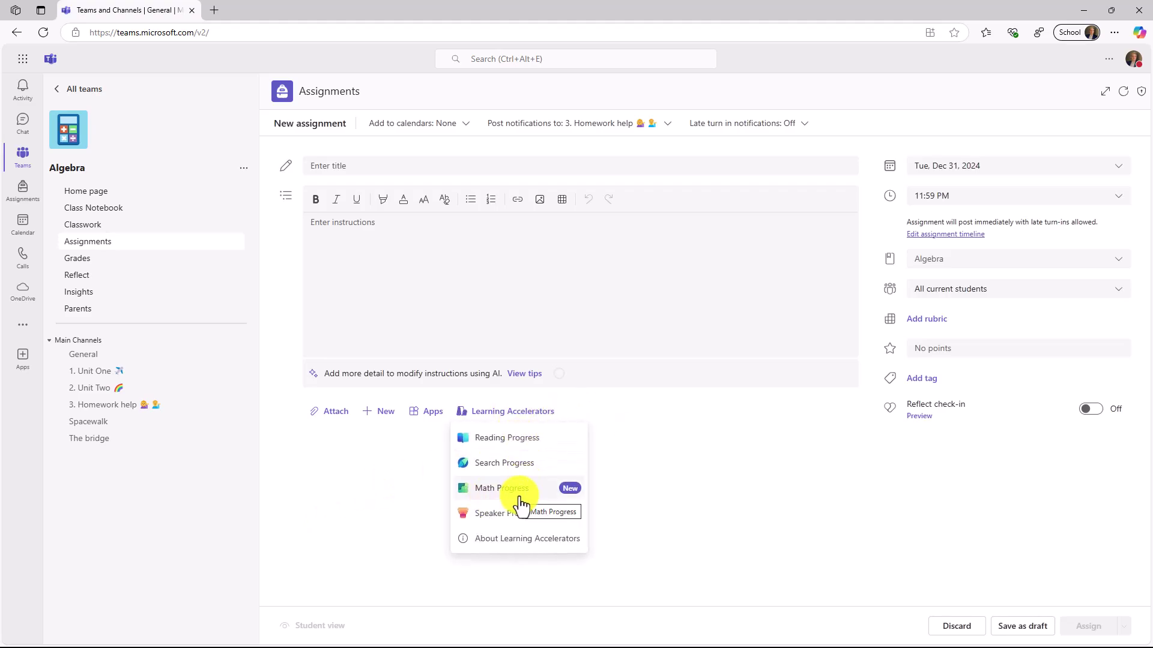
{"action": "left_click", "coordinate": [504, 278]}
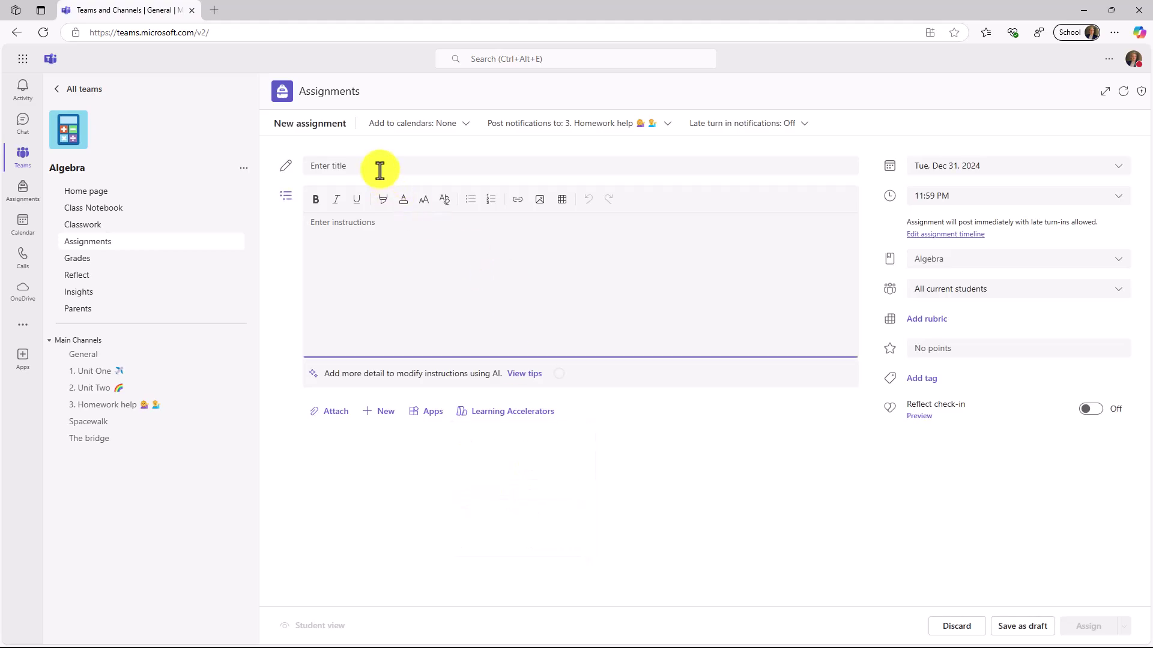
Title it "Math Progress assignment" and enter the instructions "Please complete this Math Progress assignment for some great math practice".
{"action": "left_click", "coordinate": [378, 166]}
{"action": "type", "text": "Math Progress assignment"}
{"action": "left_click", "coordinate": [496, 309]}
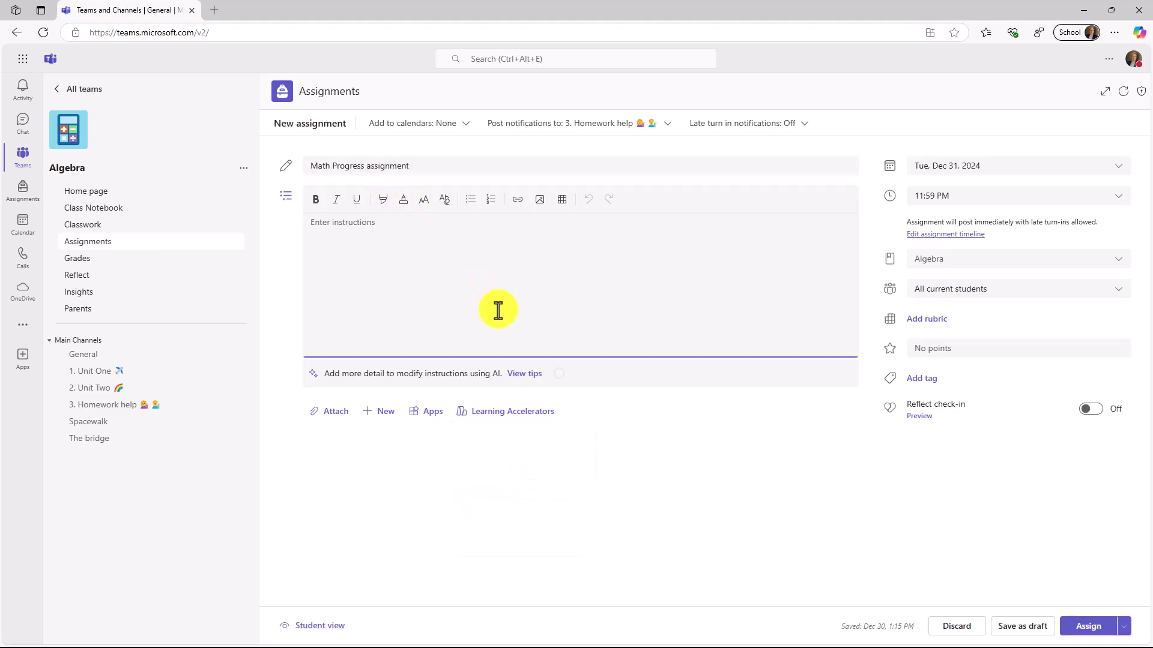
{"action": "type", "text": "Please complete this Math Progress assignment for some great math practice"}
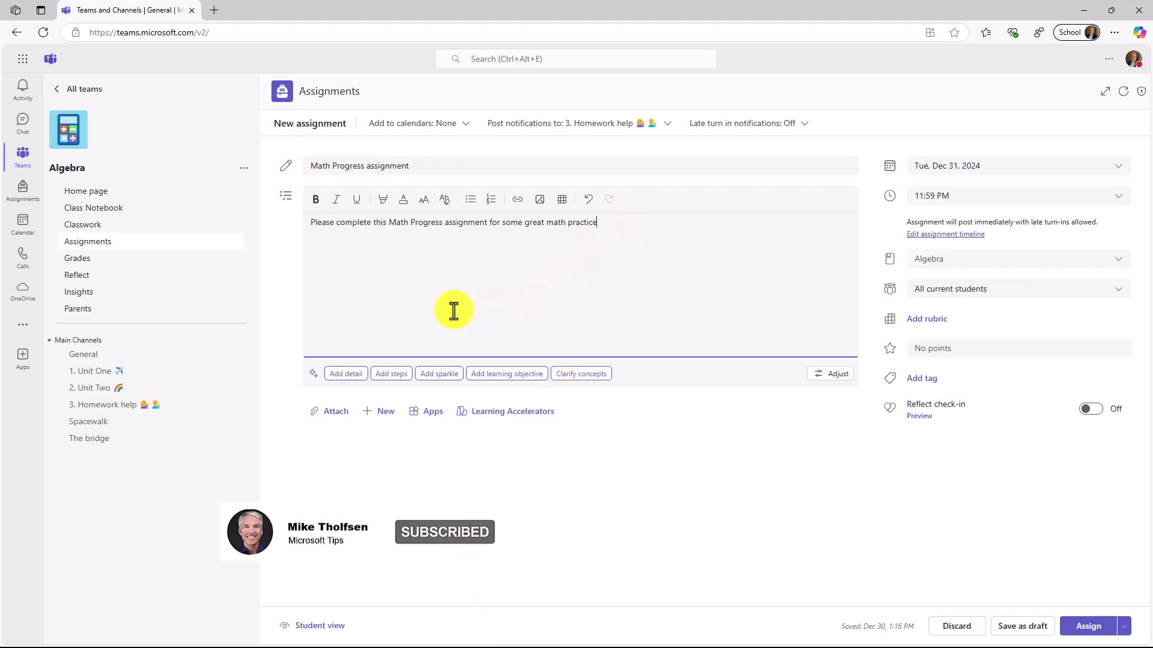
Expand the instructions with the AI suggestions Add detail and Add sparkle, and keep the generated version.
{"action": "left_click", "coordinate": [351, 375]}
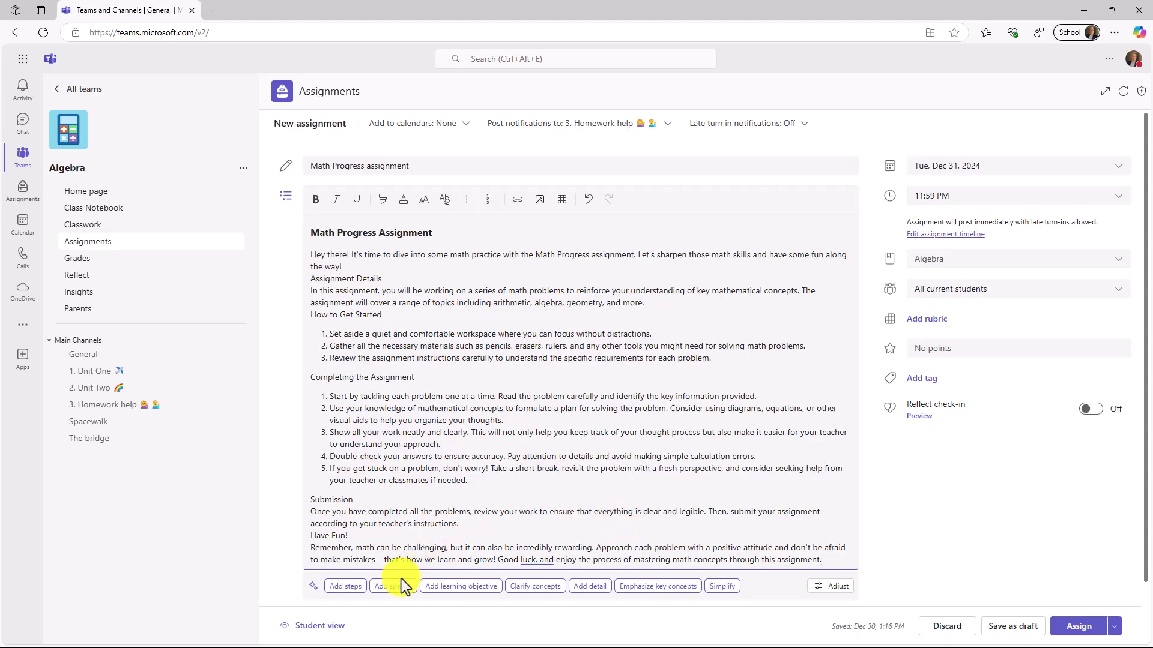
{"action": "left_click", "coordinate": [397, 586]}
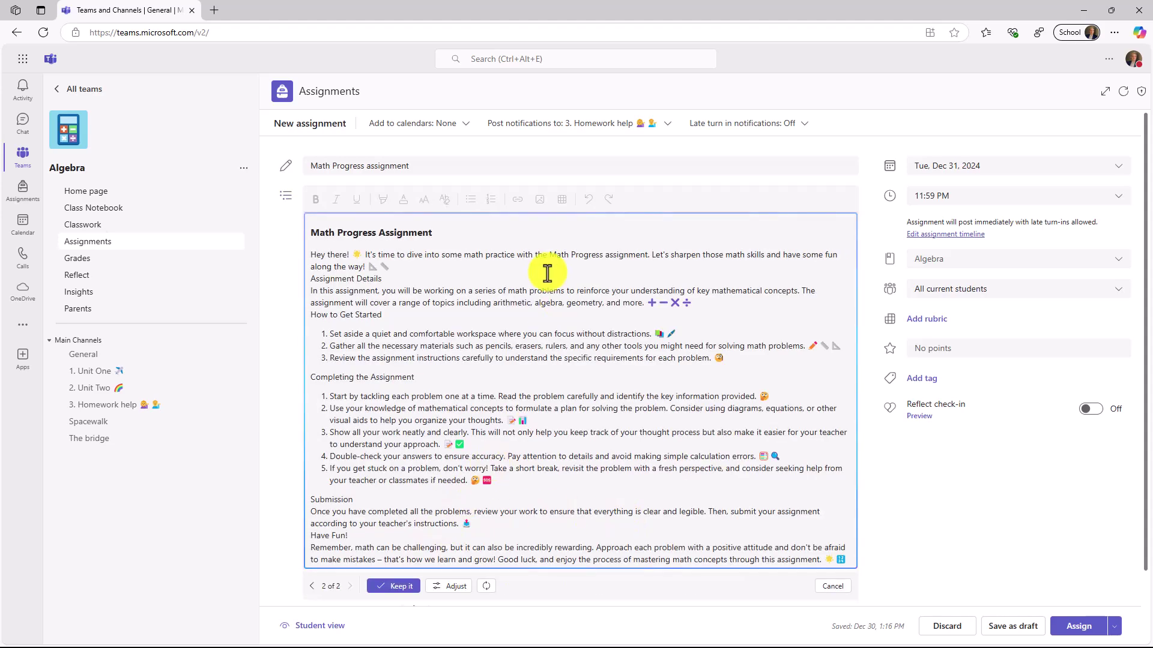
{"action": "scroll", "coordinate": [476, 449], "scroll_direction": "down", "scroll_amount": 2}
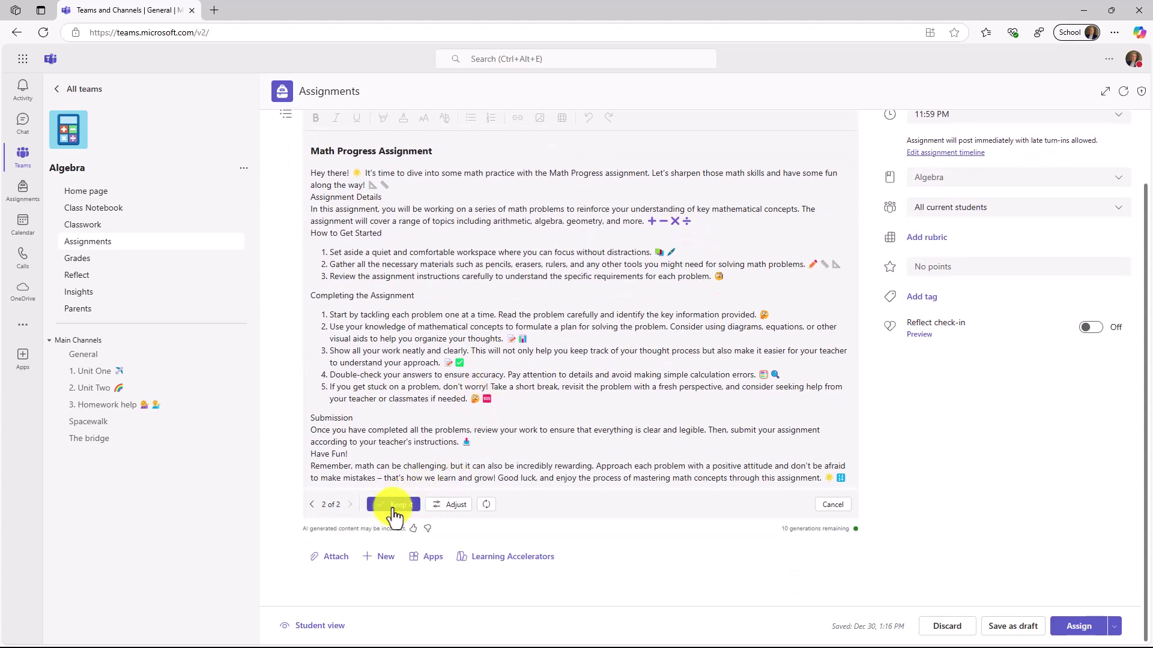
{"action": "left_click", "coordinate": [394, 507]}
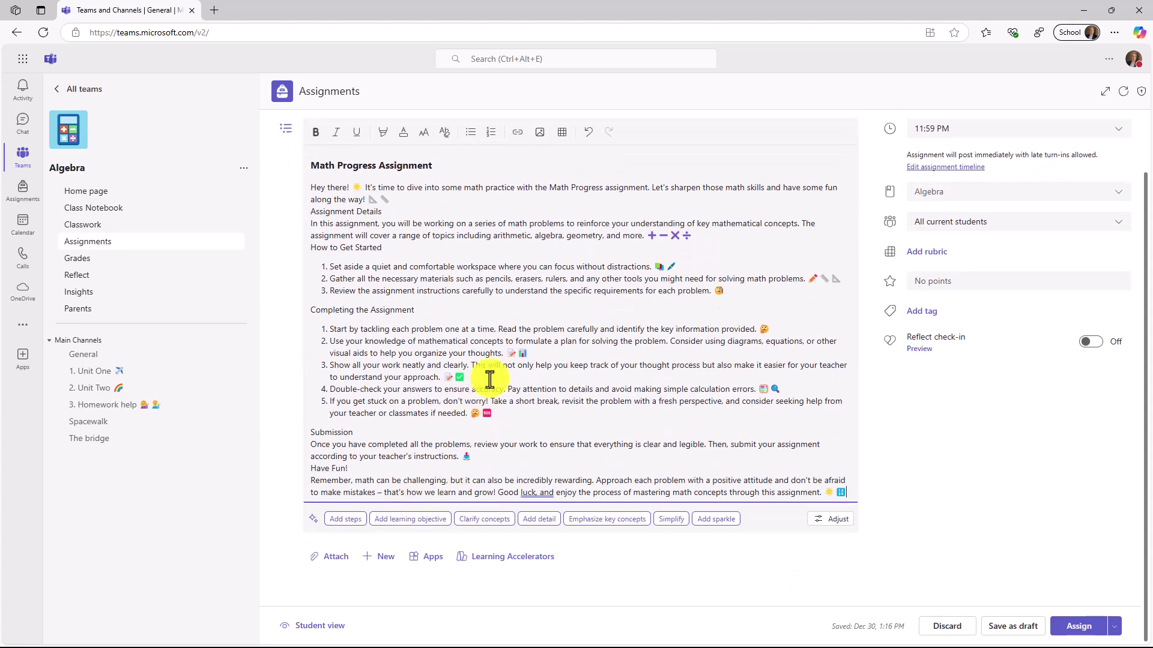
Add a Math Progress activity to the assignment and set the question category to Expressions and equations.
{"action": "left_click", "coordinate": [515, 558]}
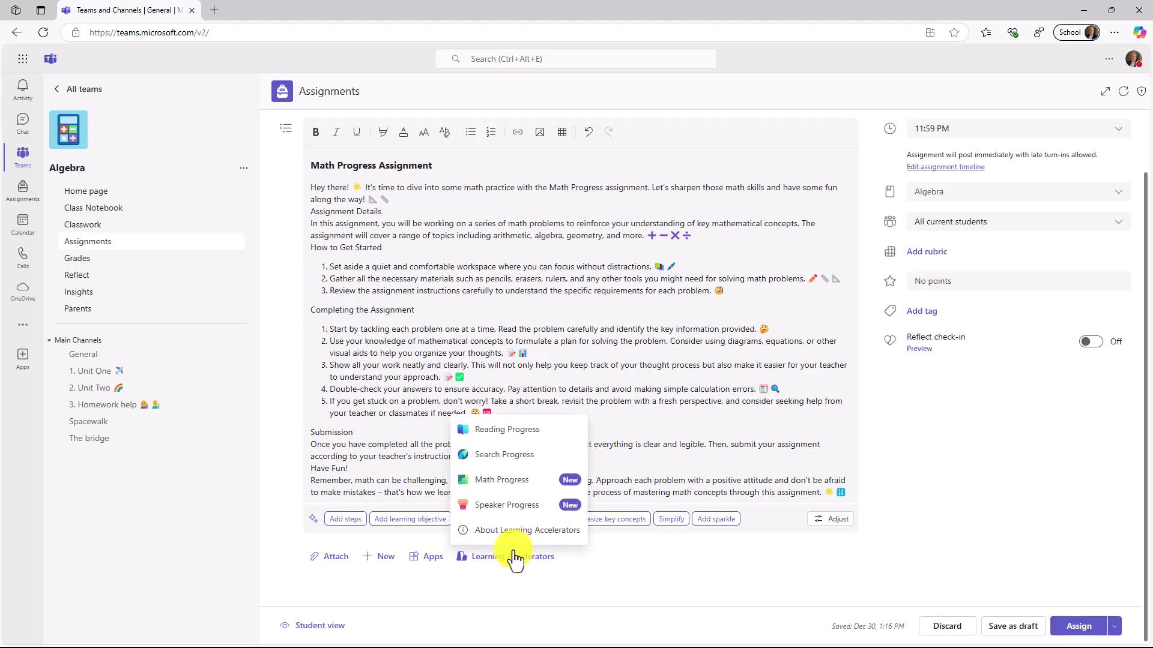
{"action": "left_click", "coordinate": [506, 484]}
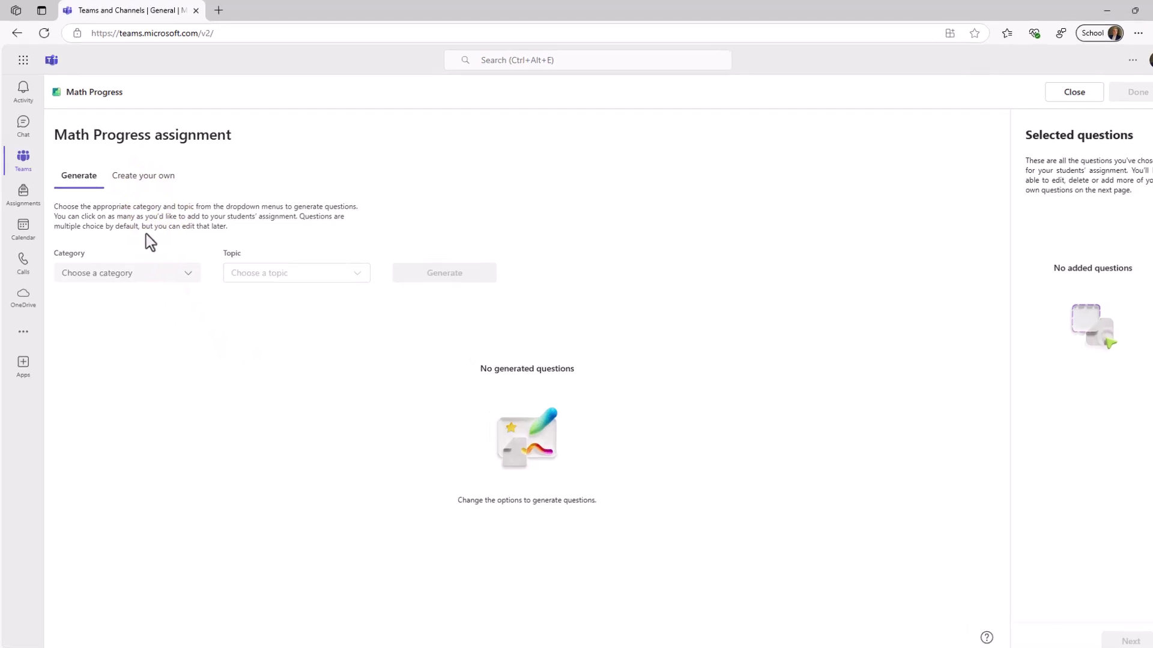
{"action": "left_click", "coordinate": [186, 270]}
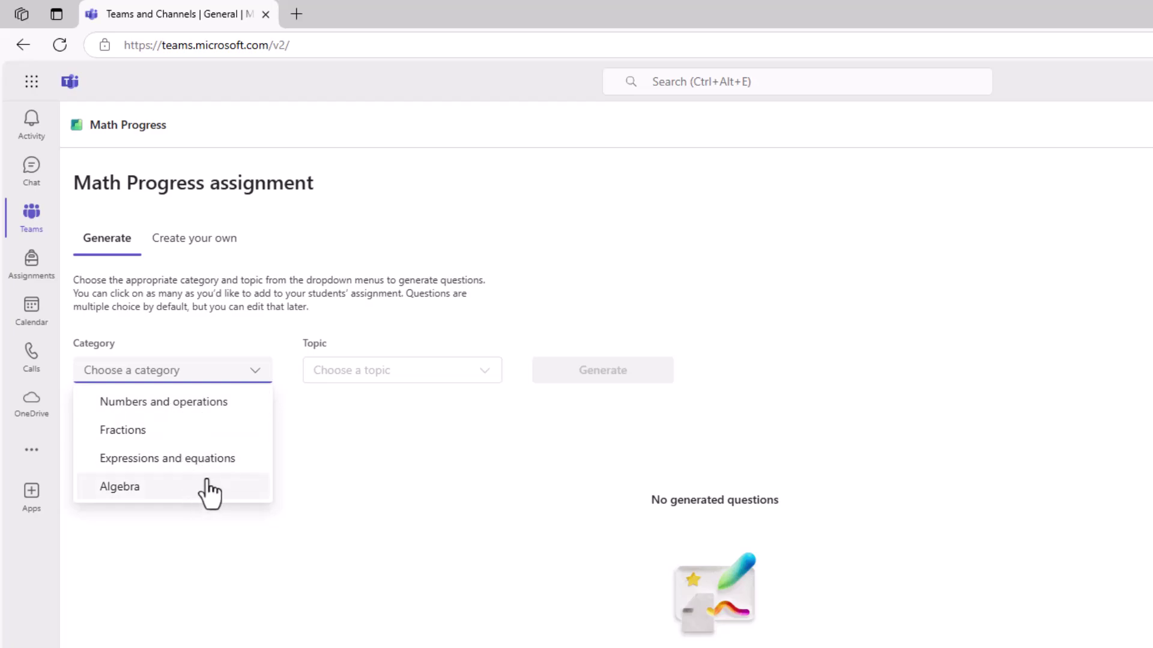
{"action": "left_click", "coordinate": [151, 463]}
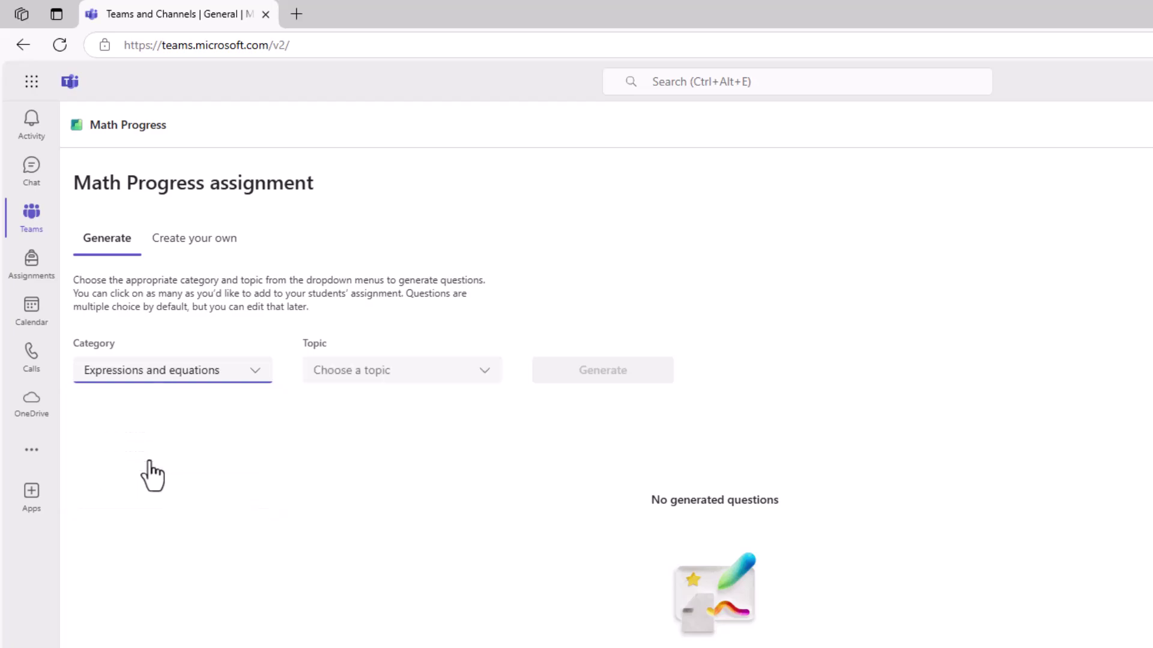
Look through the topics offered for Expressions and equations and for Algebra, and return the category to Expressions and equations.
{"action": "left_click", "coordinate": [379, 390]}
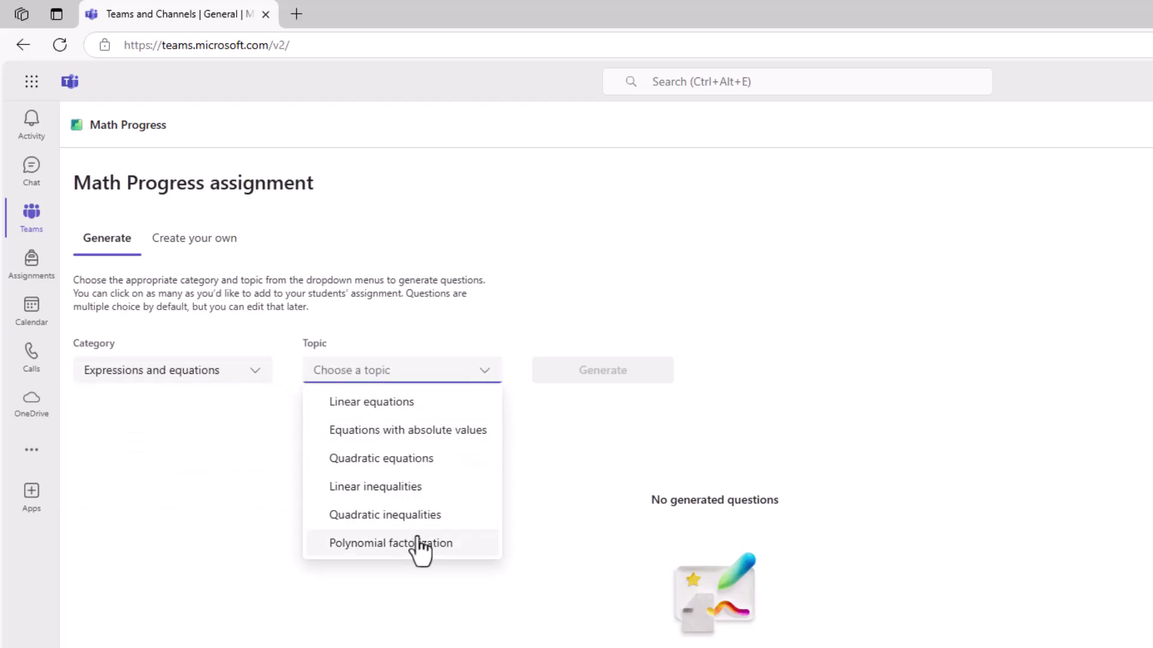
{"action": "left_click", "coordinate": [212, 378]}
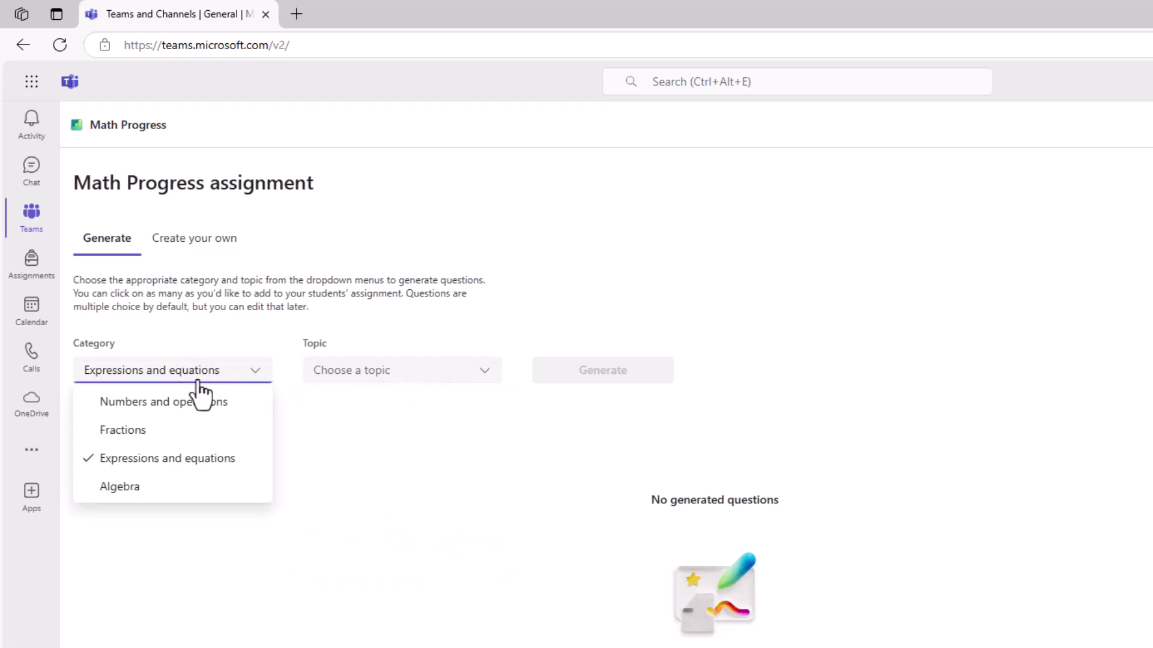
{"action": "left_click", "coordinate": [172, 486]}
{"action": "left_click", "coordinate": [370, 374]}
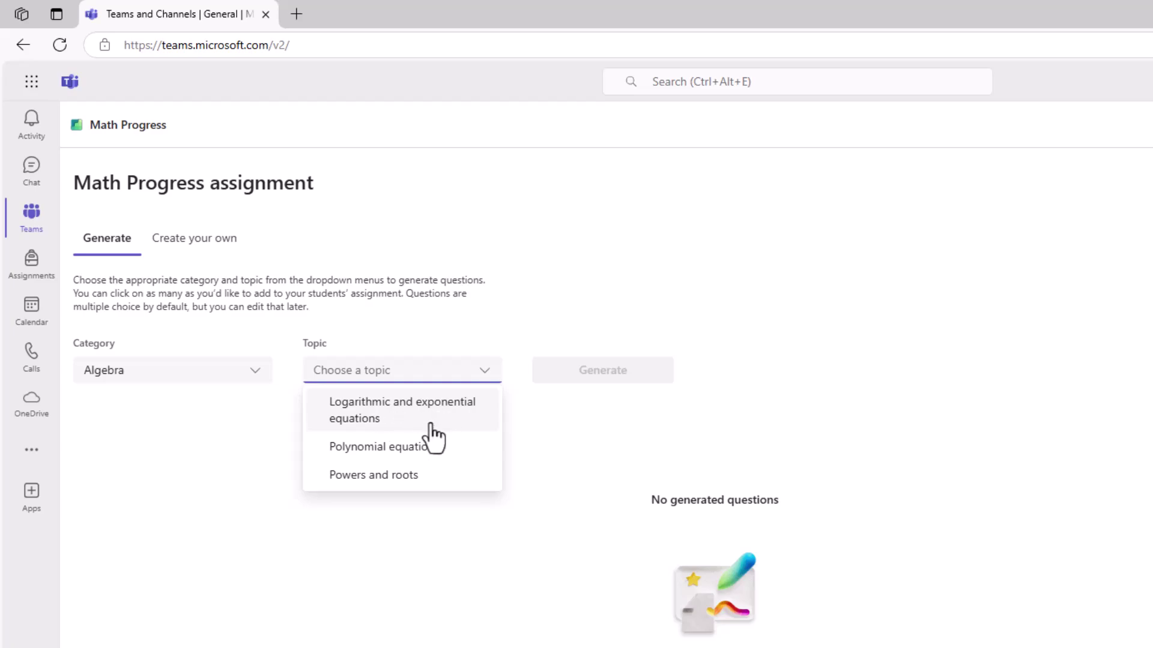
{"action": "left_click", "coordinate": [258, 379]}
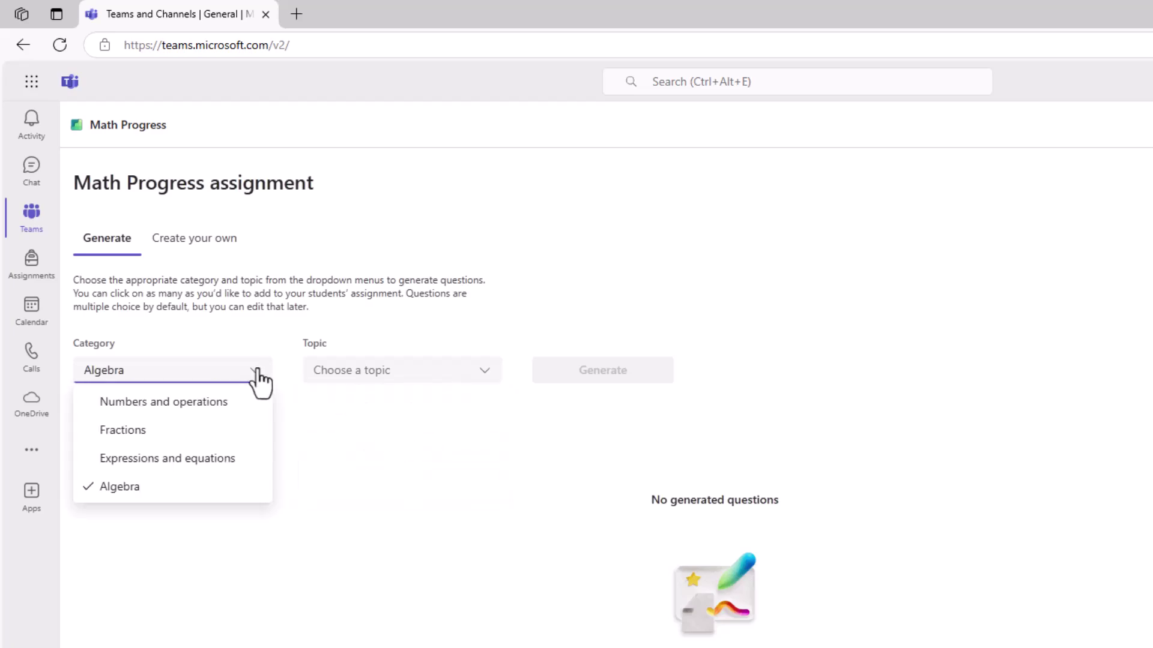
{"action": "left_click", "coordinate": [183, 408]}
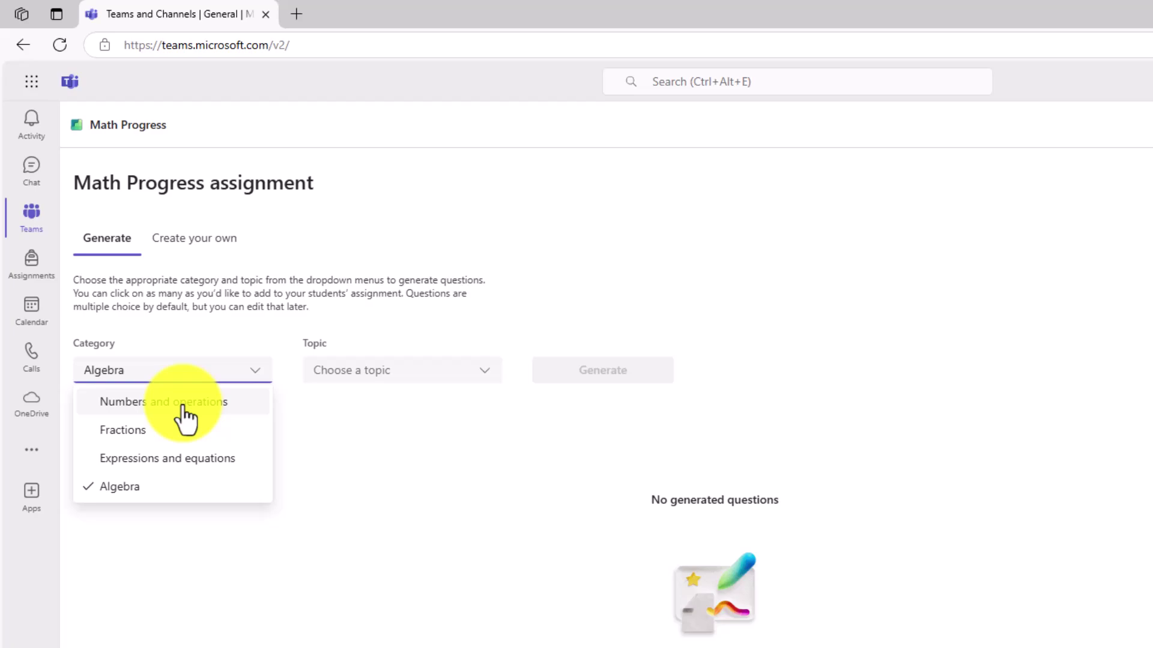
{"action": "left_click", "coordinate": [171, 457]}
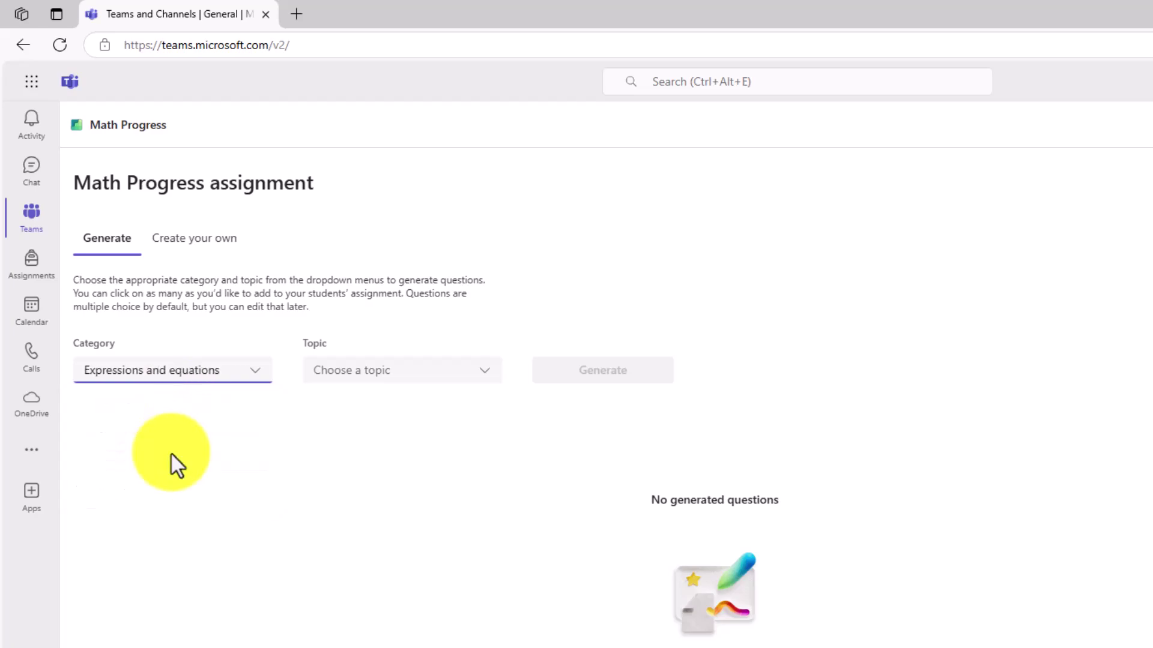
Set the topic to Quadratic equations and generate the questions.
{"action": "left_click", "coordinate": [451, 372]}
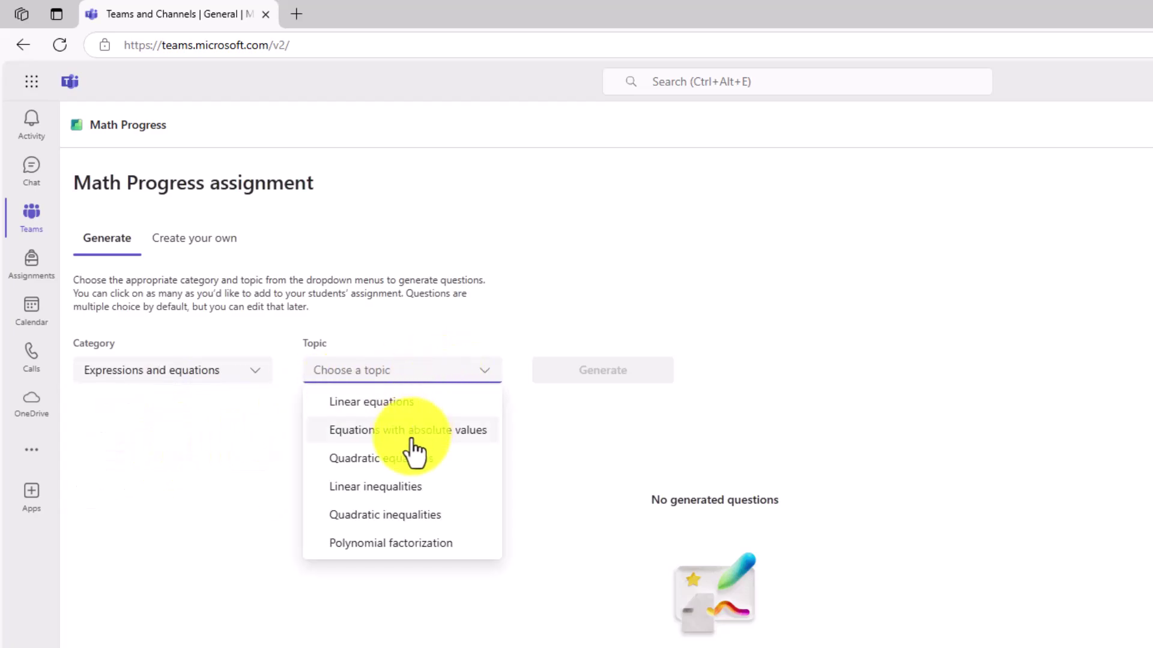
{"action": "left_click", "coordinate": [488, 459]}
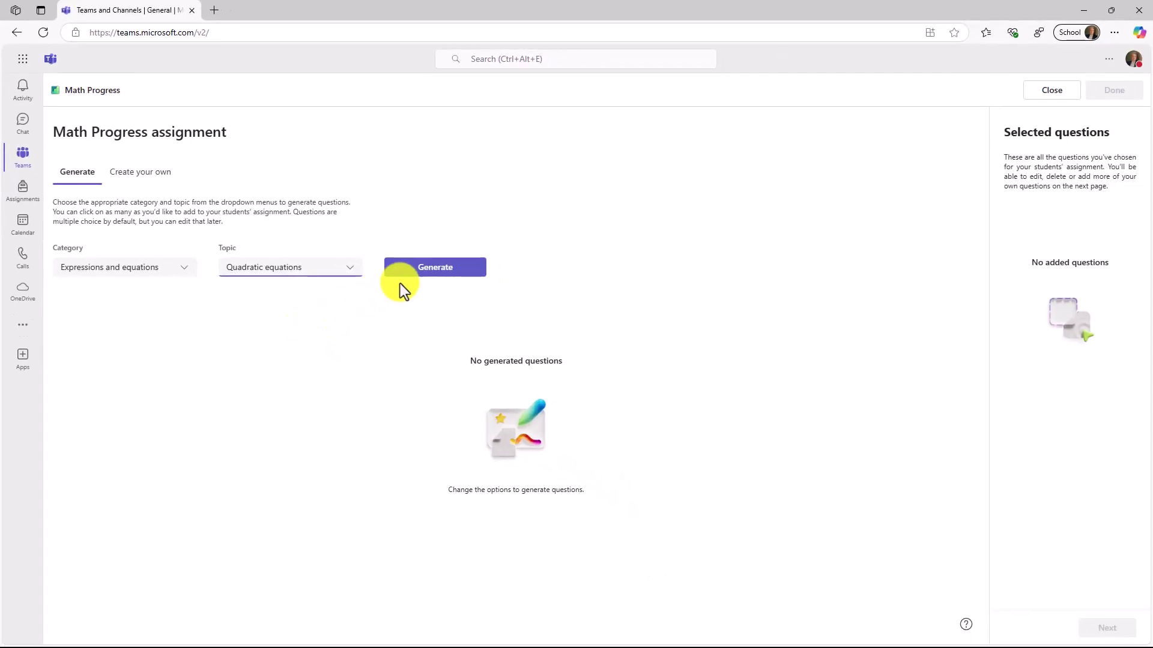
{"action": "left_click", "coordinate": [422, 275]}
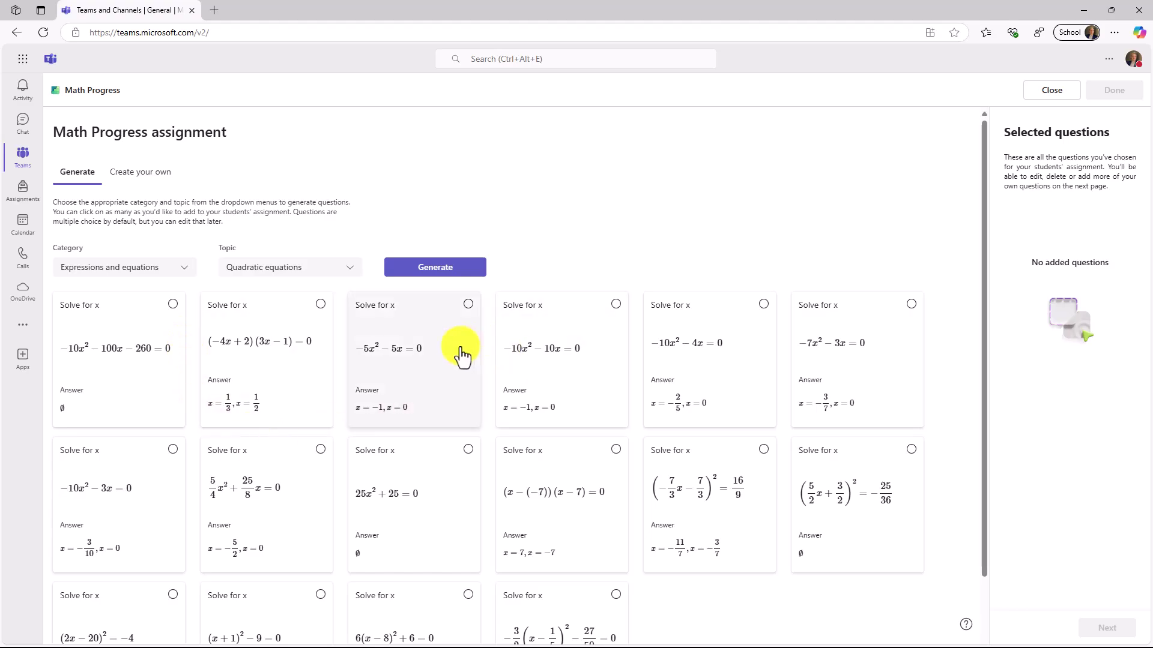
Select the questions −5x²−5x=0, 5/4x²+25/8x=0, (x−(−7))(x−7)=0, −10x²−4x=0 and 6(x−8)²+6=0 for the assignment.
{"action": "left_click", "coordinate": [467, 306]}
{"action": "left_click", "coordinate": [314, 457]}
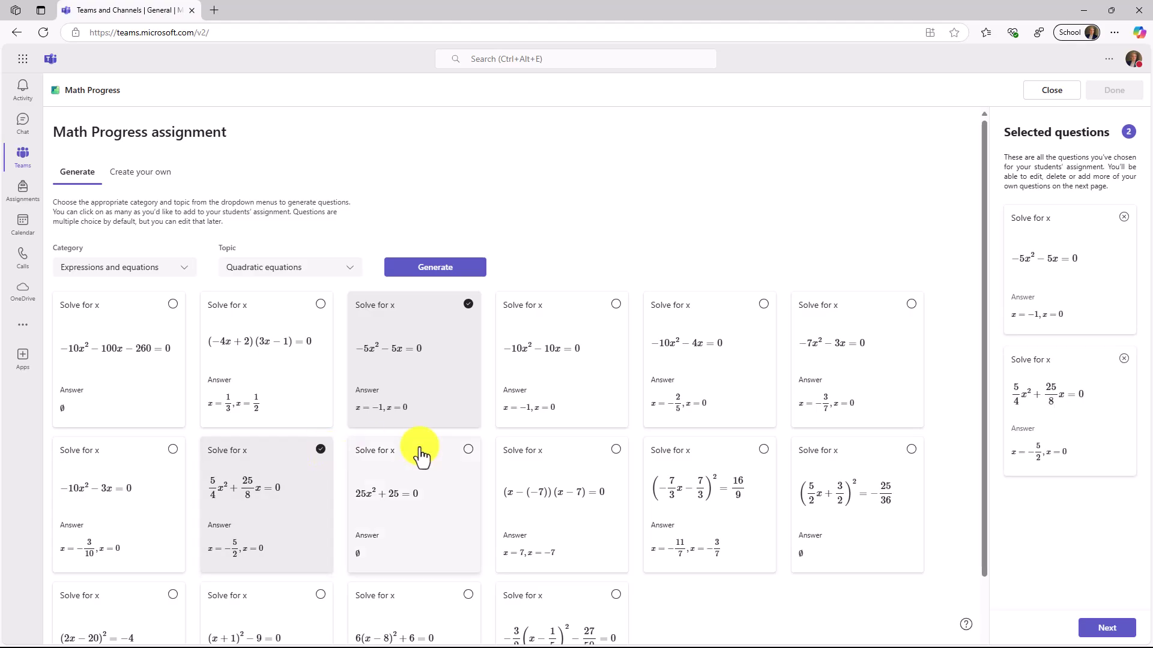
{"action": "left_click", "coordinate": [615, 453]}
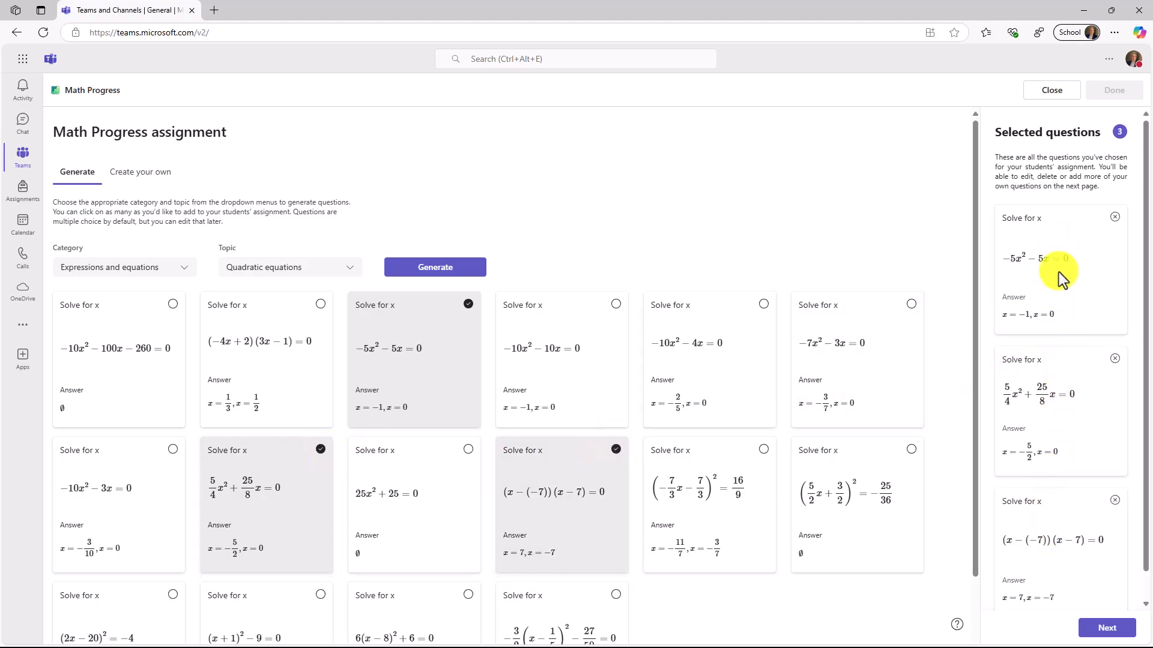
{"action": "left_click", "coordinate": [763, 304]}
{"action": "scroll", "coordinate": [570, 431], "scroll_direction": "down", "scroll_amount": 1}
{"action": "scroll", "coordinate": [570, 431], "scroll_direction": "down", "scroll_amount": 2}
{"action": "left_click", "coordinate": [468, 521]}
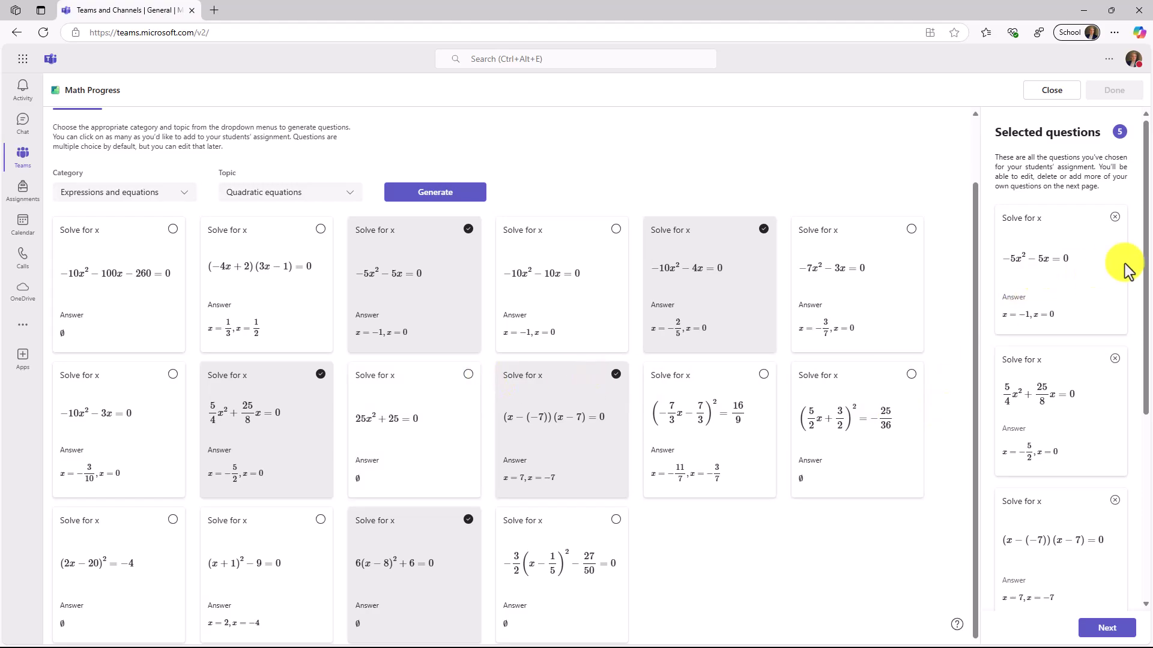
Add the question (5/2x+3/2)²=−25/36 to the selected questions and remove it again.
{"action": "left_click_drag", "start_coordinate": [1145, 264], "coordinate": [1146, 466]}
{"action": "left_click", "coordinate": [912, 377]}
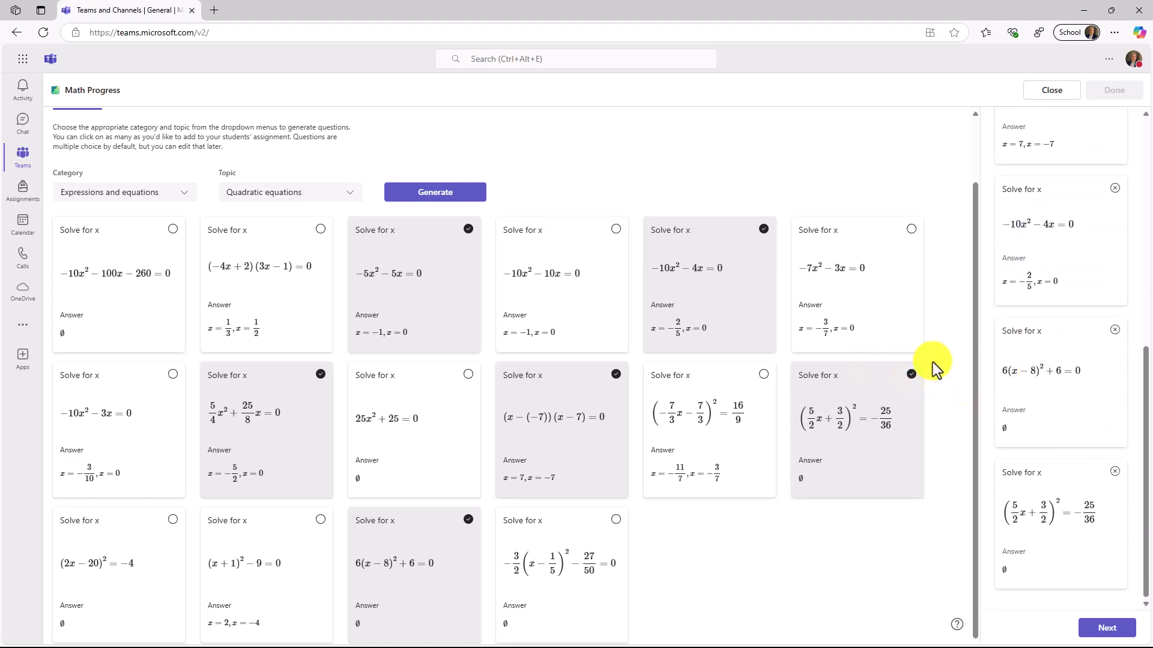
{"action": "left_click", "coordinate": [1115, 472]}
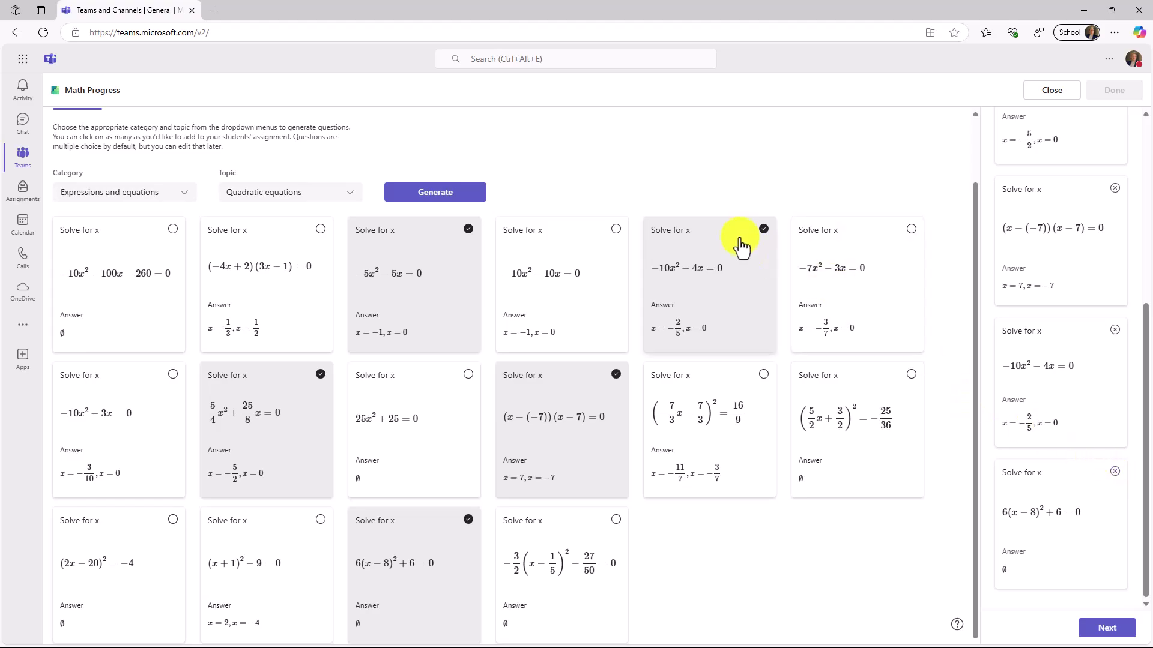
Start a custom question with the category Numbers and operations and the topic Multiplication and division.
{"action": "scroll", "coordinate": [716, 192], "scroll_direction": "up", "scroll_amount": 2}
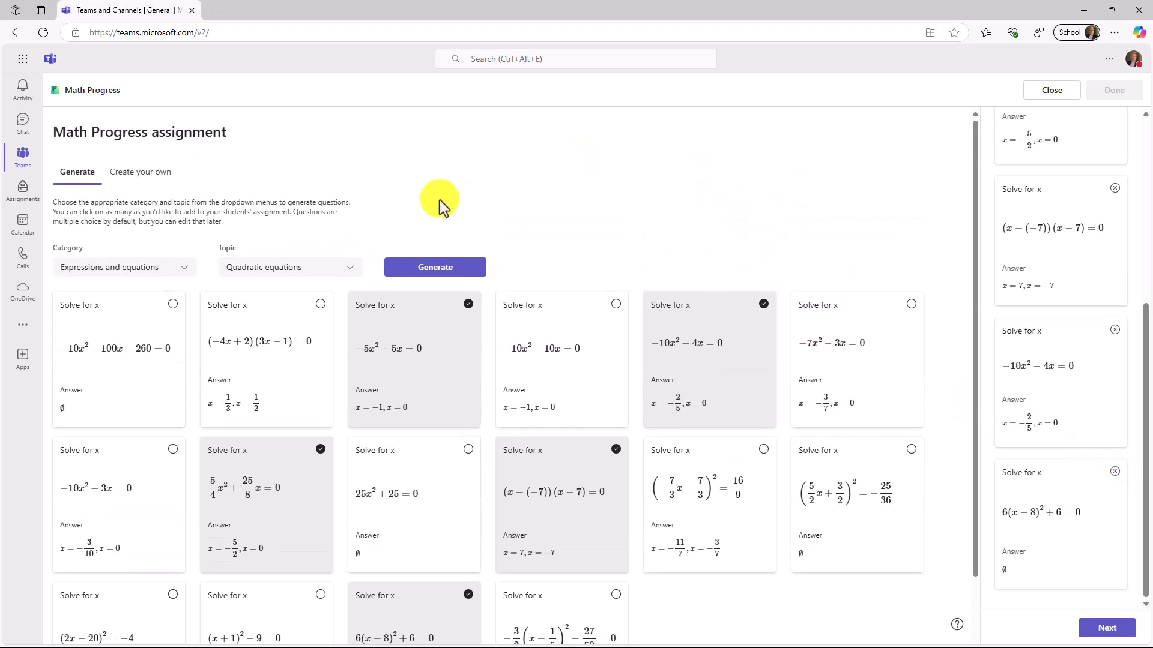
{"action": "left_click", "coordinate": [138, 180]}
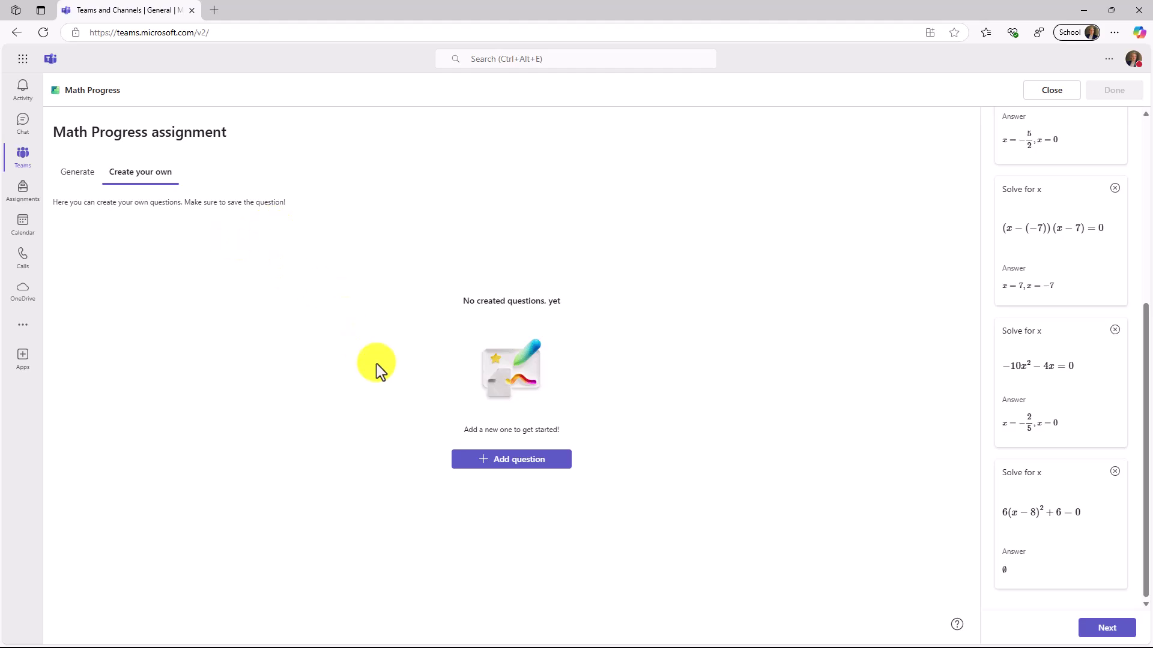
{"action": "left_click", "coordinate": [510, 463]}
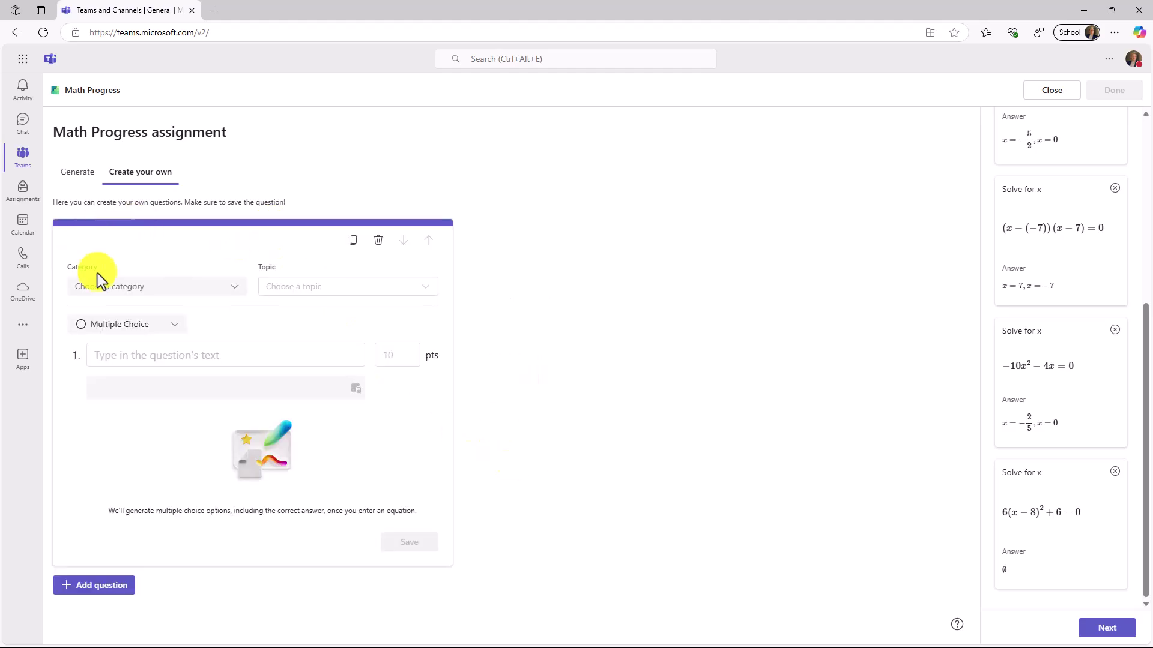
{"action": "left_click", "coordinate": [179, 289]}
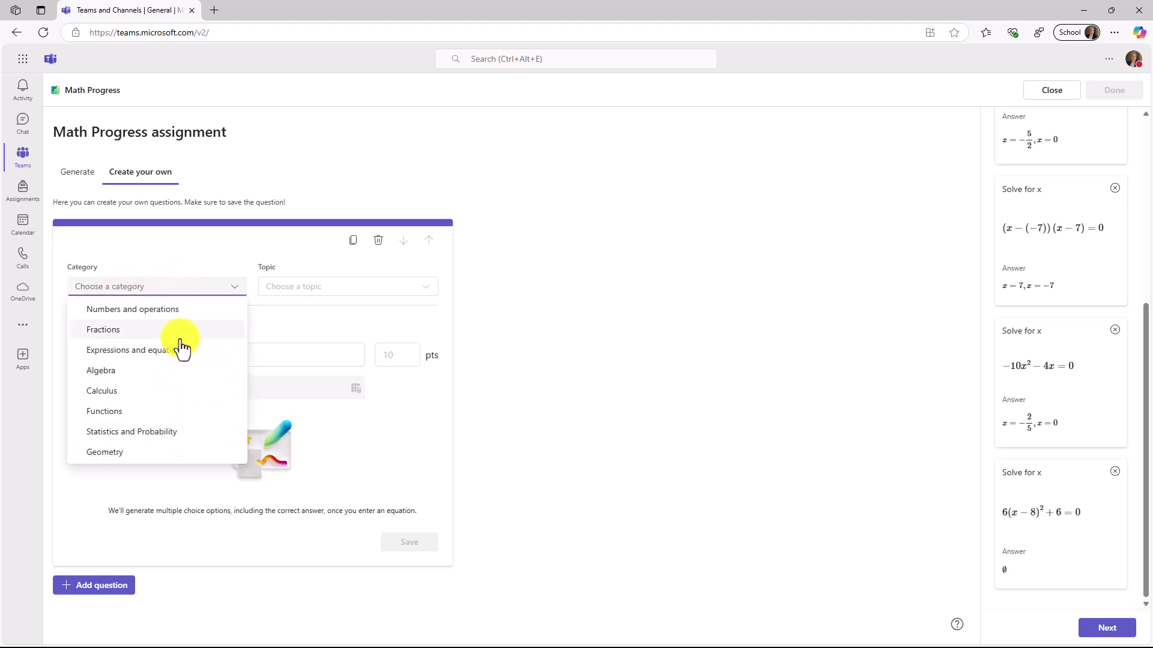
{"action": "left_click", "coordinate": [151, 310]}
{"action": "left_click", "coordinate": [321, 292]}
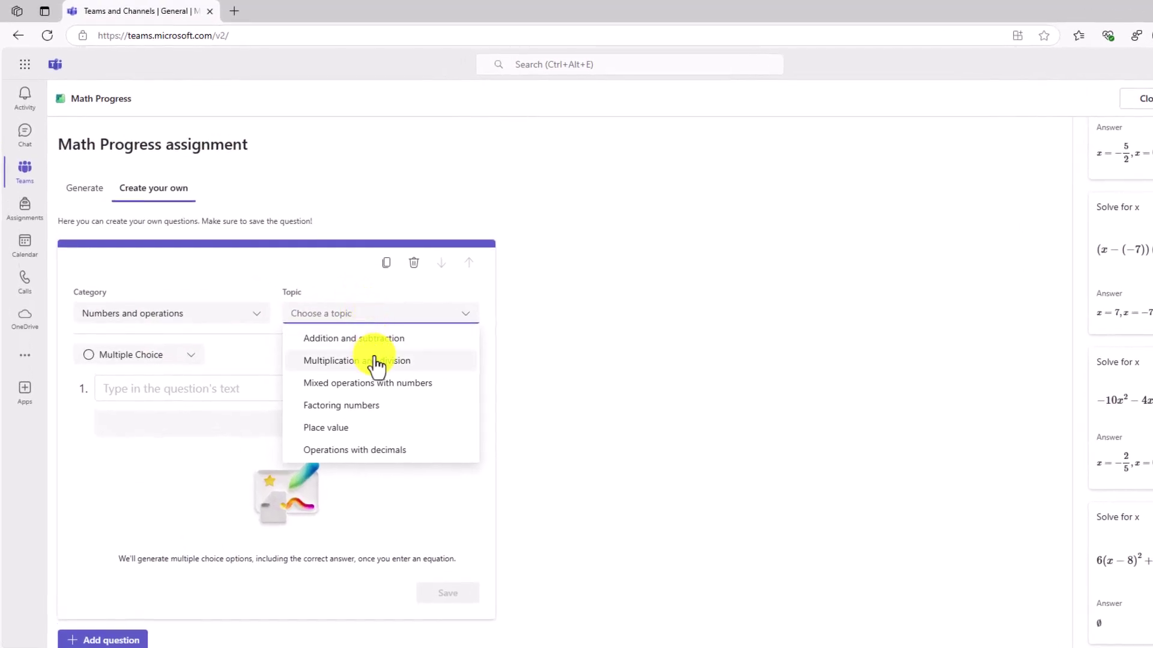
{"action": "left_click", "coordinate": [417, 362]}
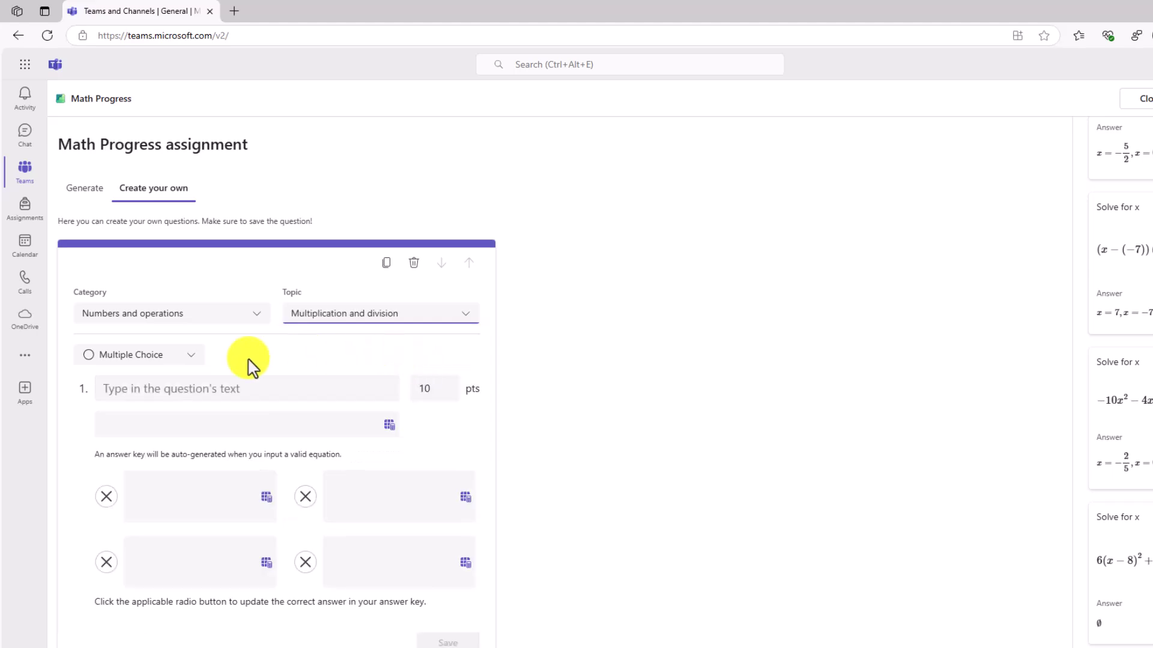
Look through the Short Answer math input, including the Calculus and Greek Alphabet formulas, and return the question to Multiple Choice.
{"action": "left_click", "coordinate": [193, 355]}
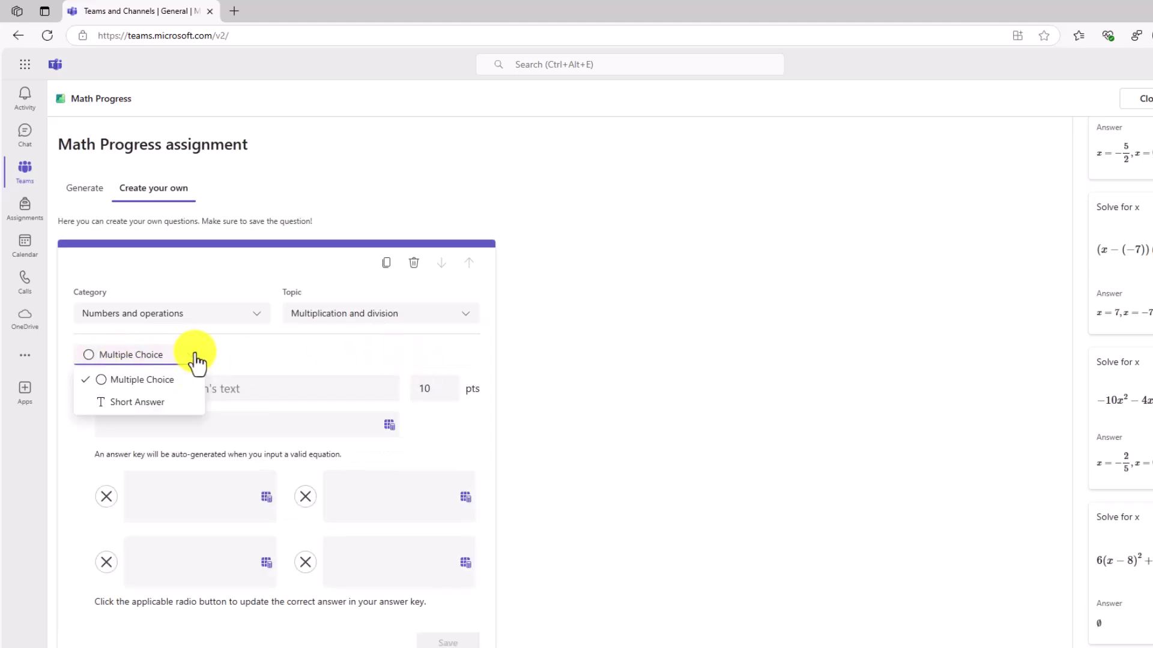
{"action": "left_click", "coordinate": [144, 402]}
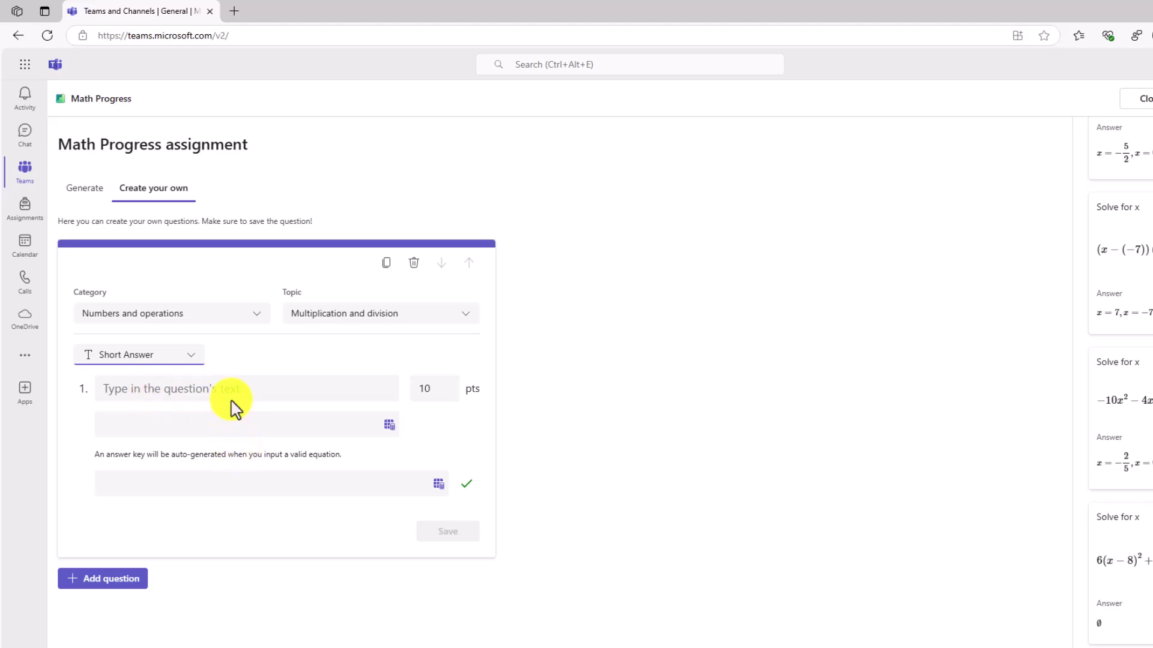
{"action": "left_click", "coordinate": [439, 485]}
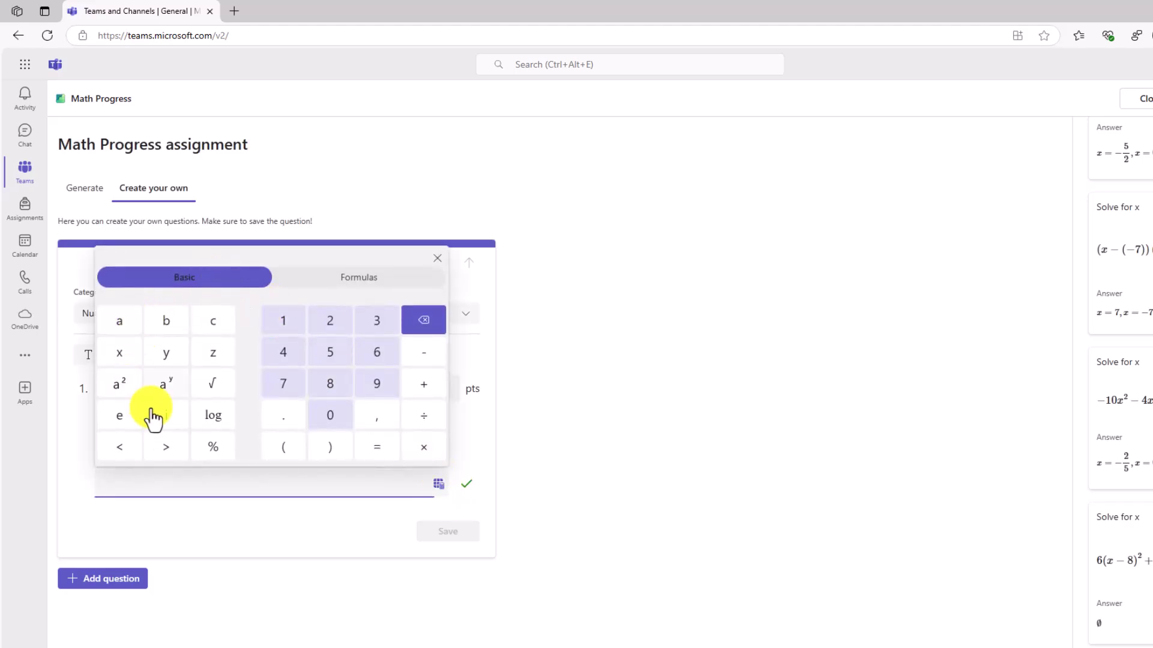
{"action": "left_click", "coordinate": [360, 277]}
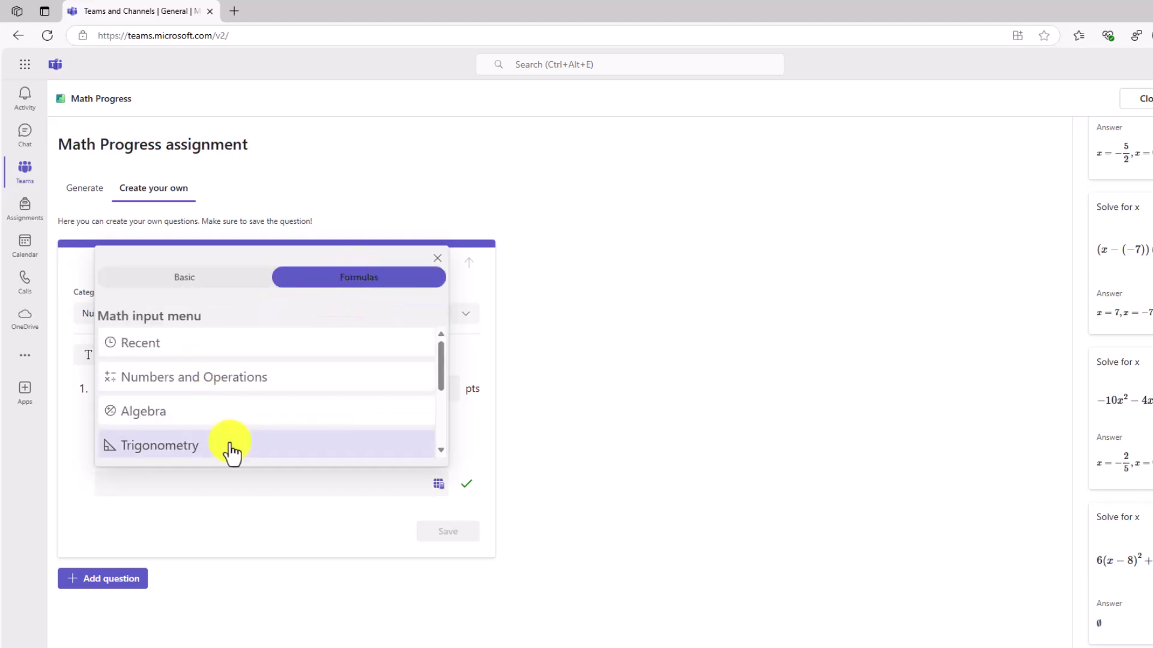
{"action": "scroll", "coordinate": [228, 447], "scroll_direction": "down", "scroll_amount": 3}
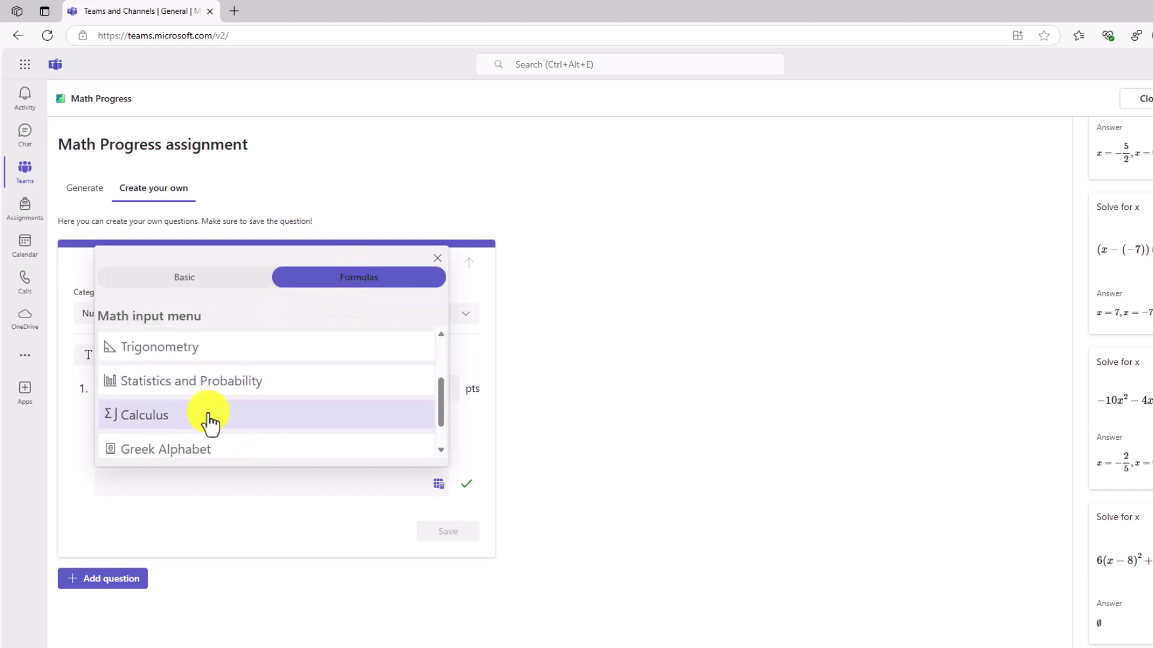
{"action": "left_click", "coordinate": [210, 423]}
{"action": "scroll", "coordinate": [185, 391], "scroll_direction": "down", "scroll_amount": 5}
{"action": "scroll", "coordinate": [188, 396], "scroll_direction": "up", "scroll_amount": 5}
{"action": "scroll", "coordinate": [185, 391], "scroll_direction": "up", "scroll_amount": 1}
{"action": "left_click", "coordinate": [109, 318]}
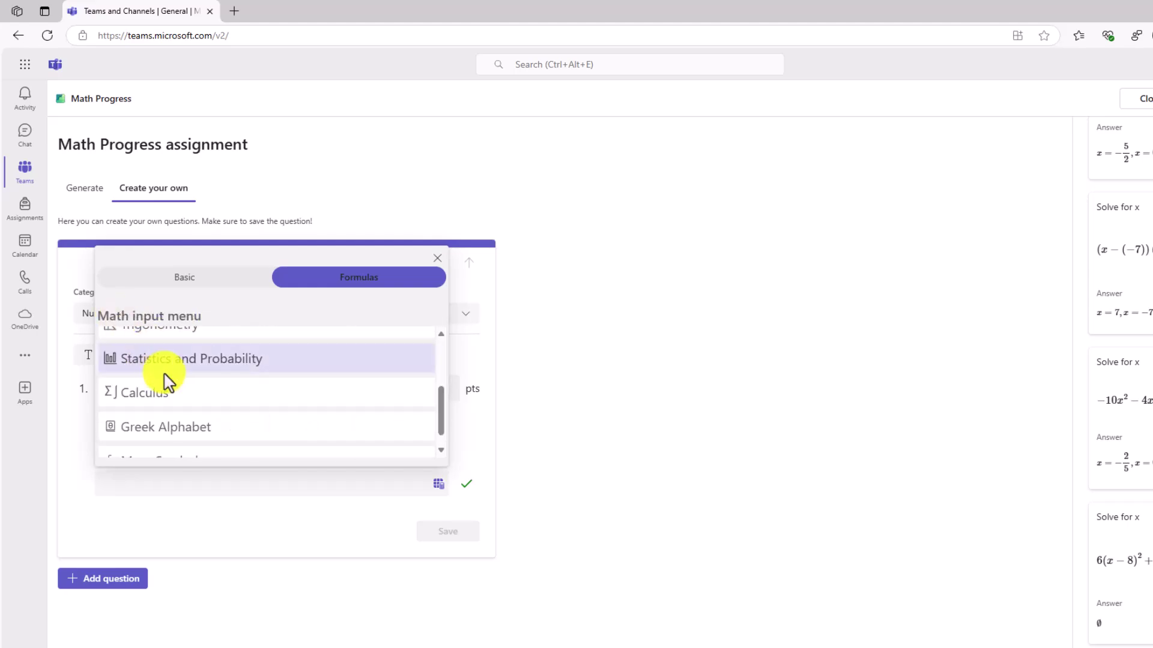
{"action": "left_click", "coordinate": [214, 428]}
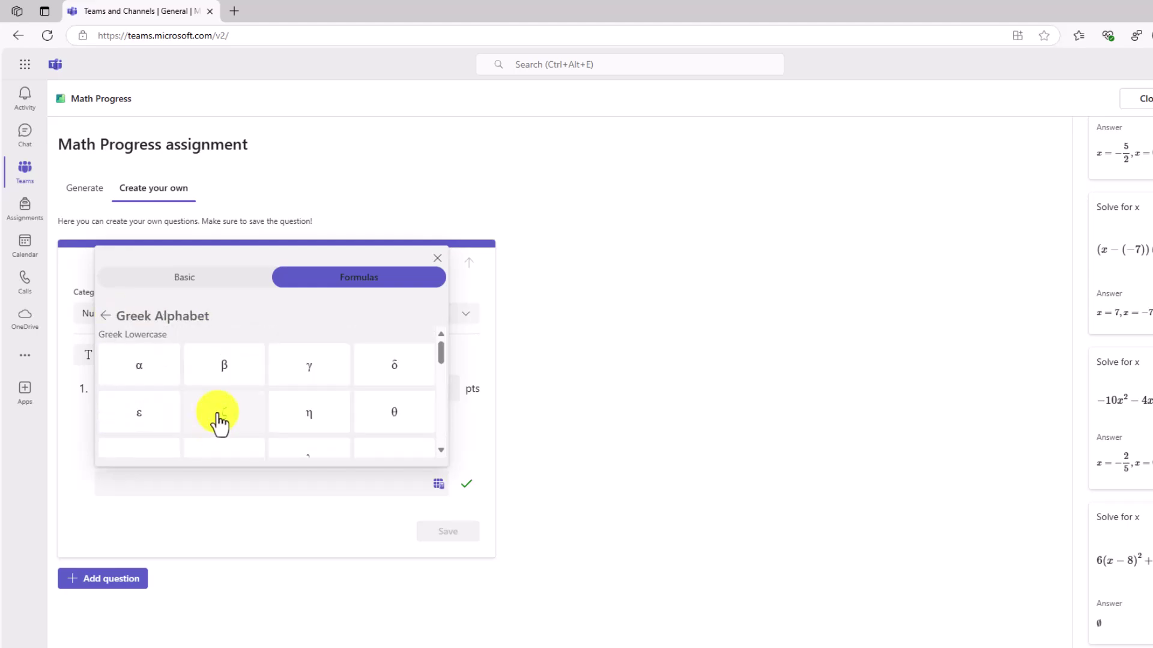
{"action": "left_click", "coordinate": [119, 319]}
{"action": "left_click", "coordinate": [199, 281]}
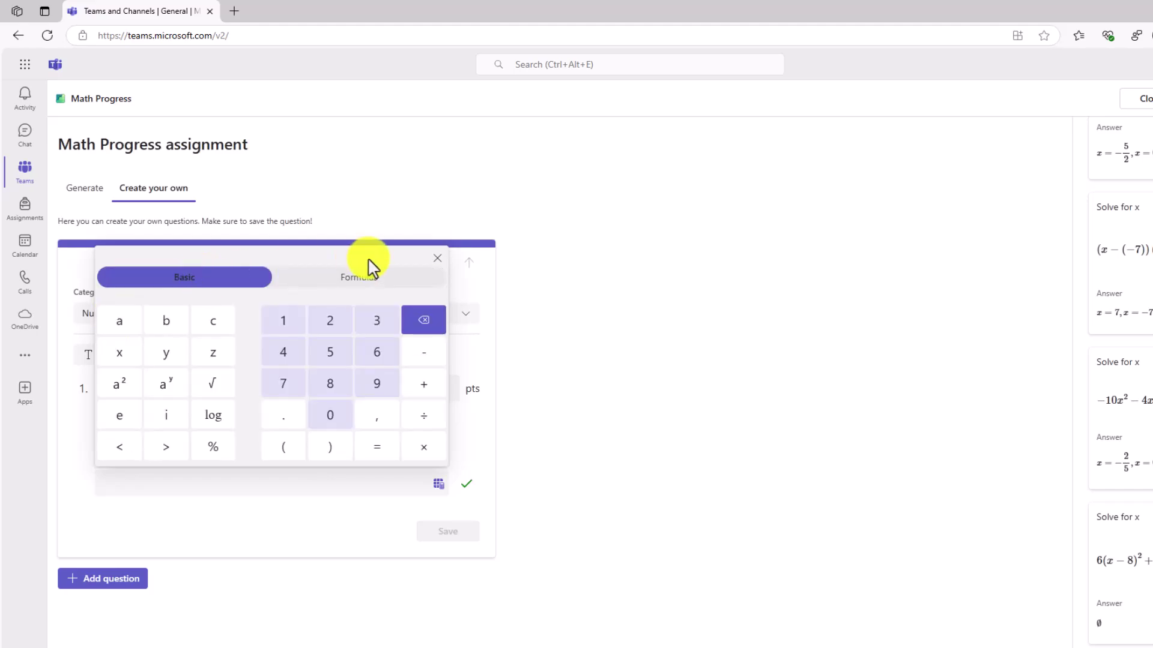
{"action": "left_click", "coordinate": [437, 258]}
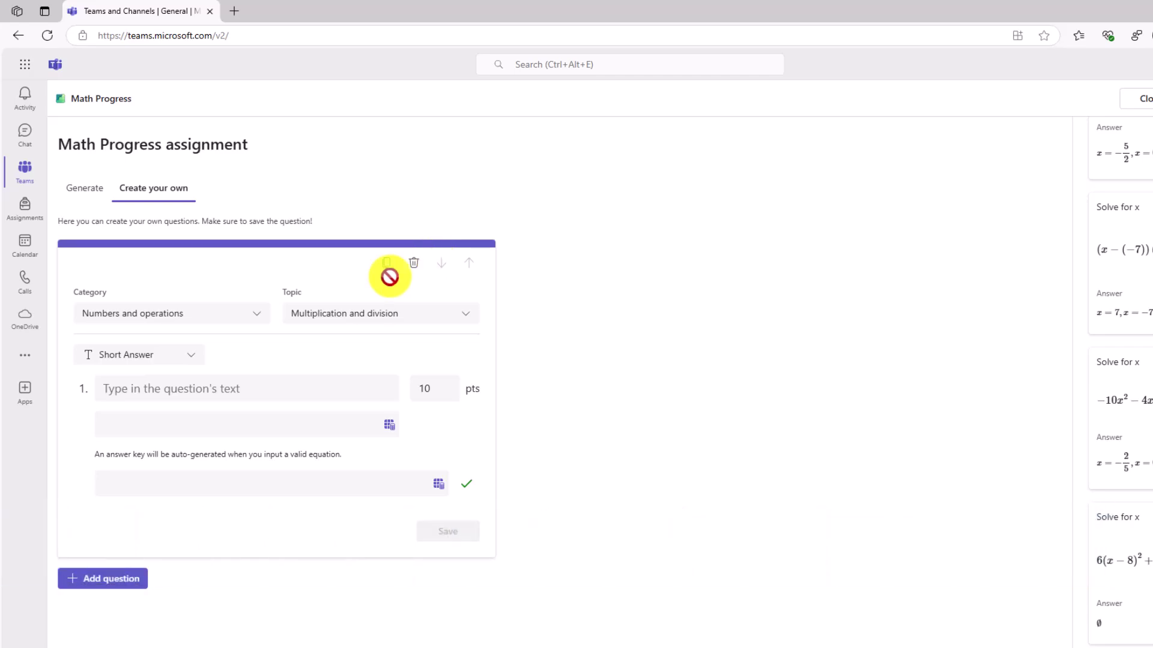
{"action": "left_click", "coordinate": [189, 363]}
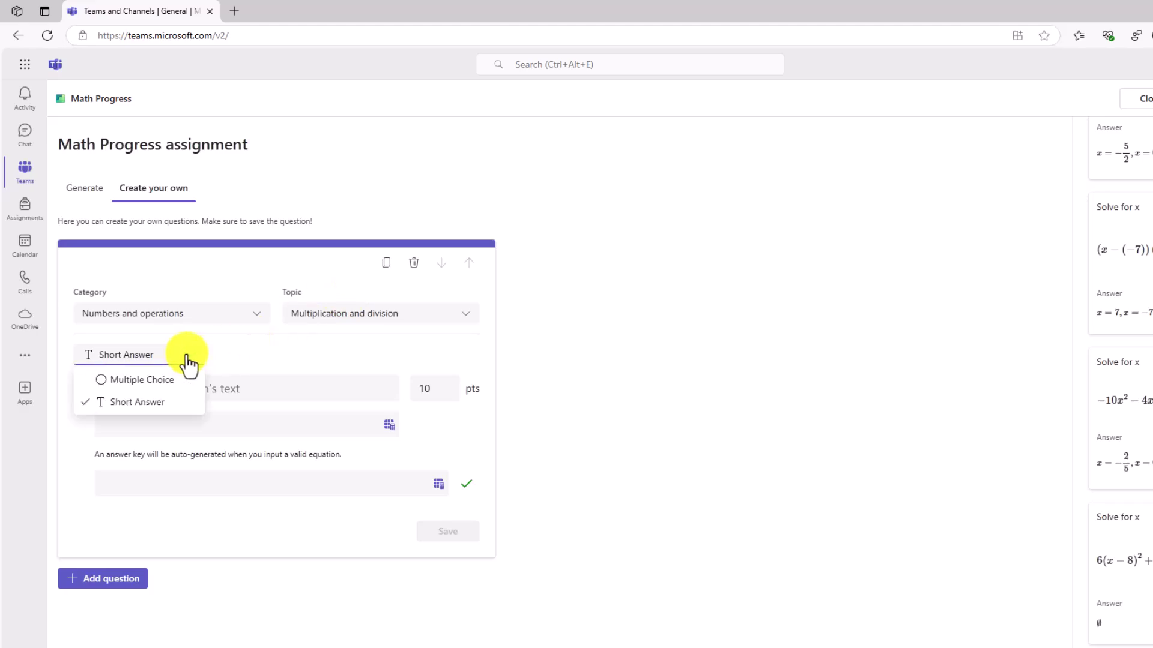
{"action": "left_click", "coordinate": [163, 380]}
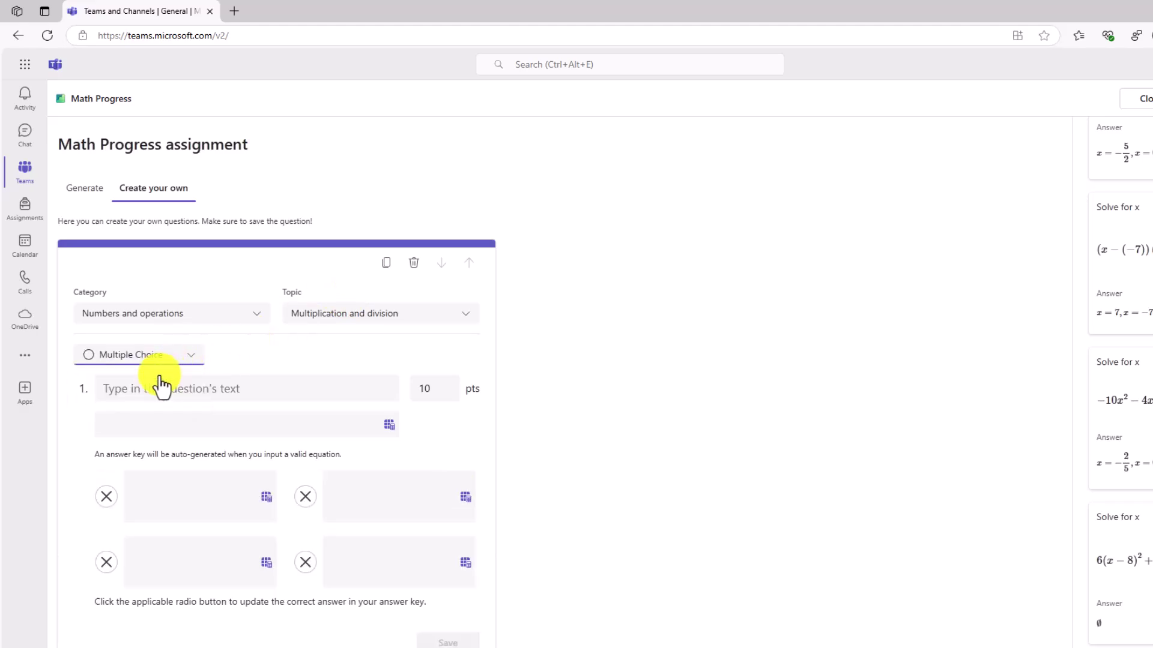
Enter the question text "Please multiple these numbers" with the equation 8 × 9, and save the question.
{"action": "left_click", "coordinate": [222, 388]}
{"action": "type", "text": "Please multiple these numbers"}
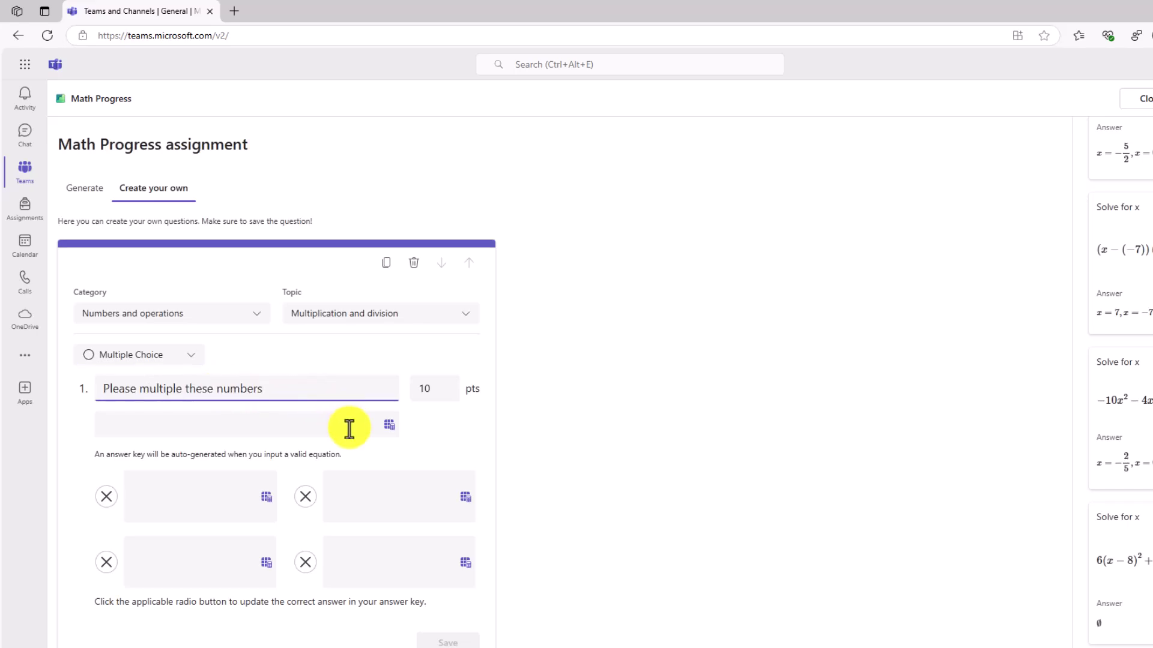
{"action": "left_click", "coordinate": [389, 427]}
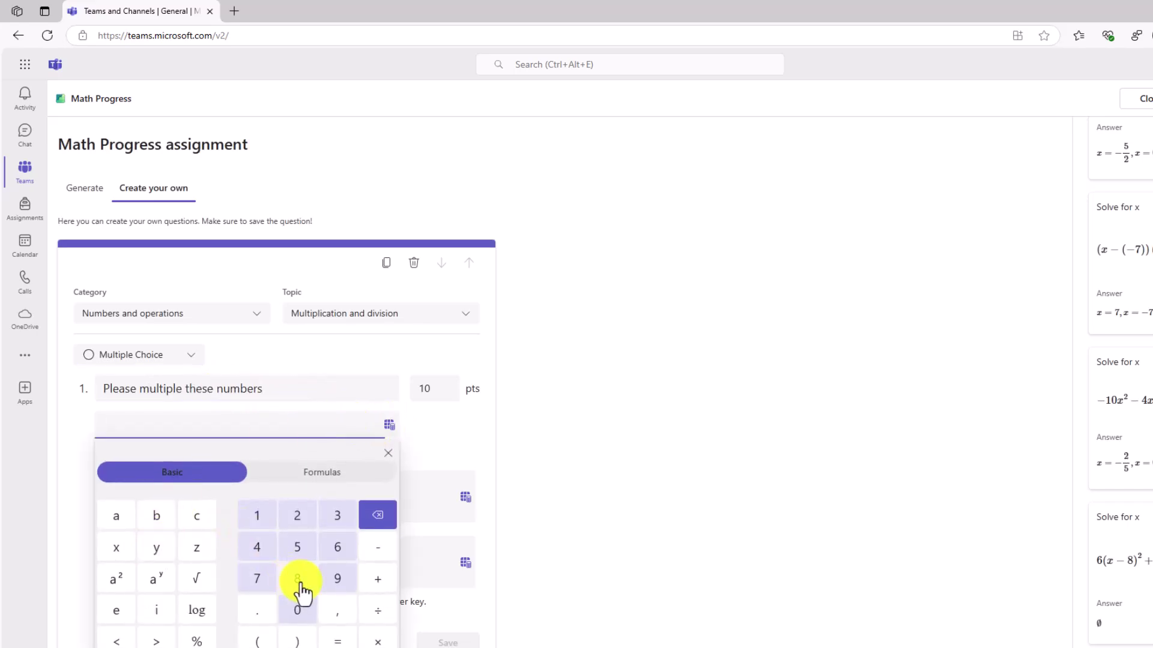
{"action": "left_click", "coordinate": [378, 639]}
{"action": "left_click", "coordinate": [338, 577]}
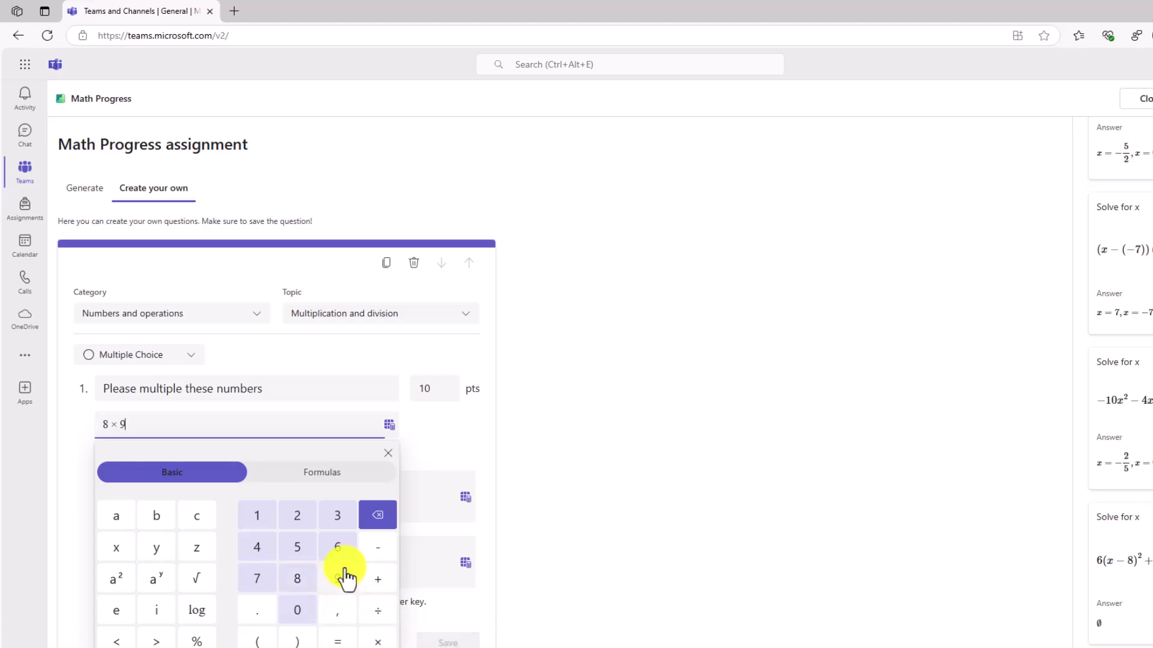
{"action": "left_click", "coordinate": [389, 454]}
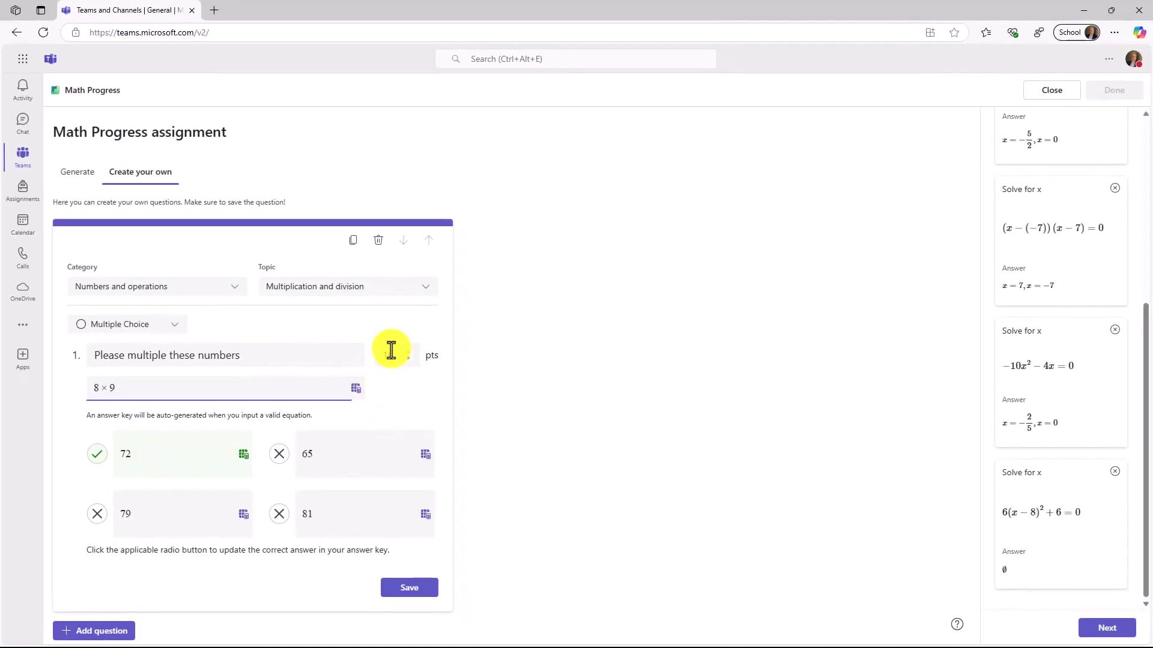
{"action": "left_click", "coordinate": [419, 589]}
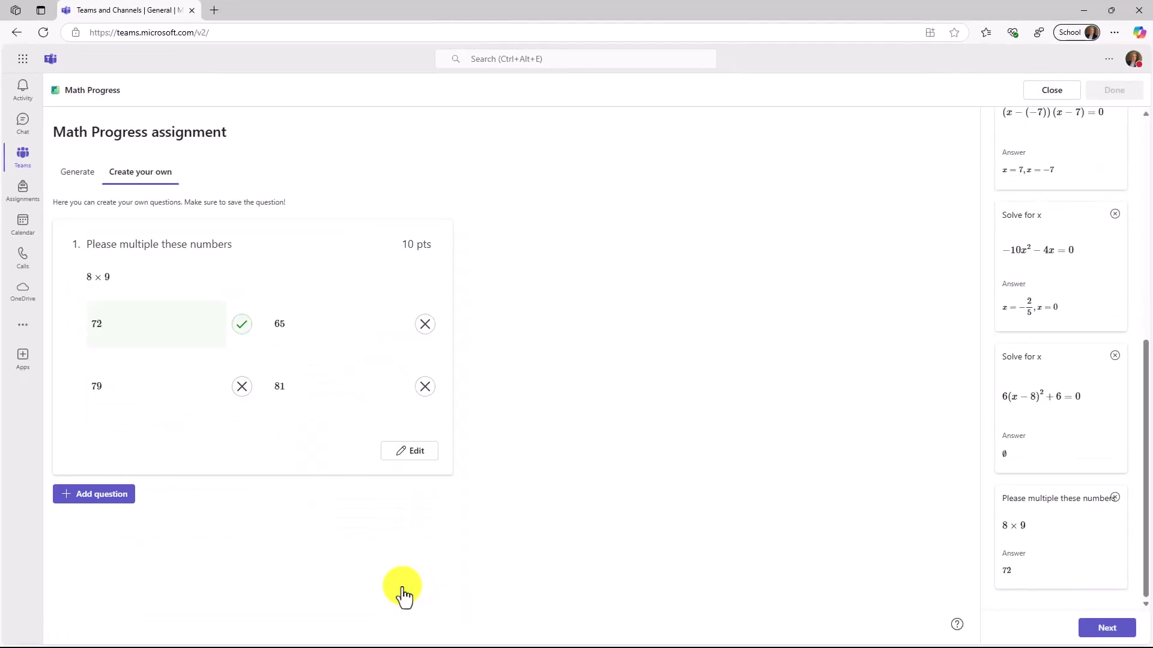
Add a second blank custom question, try reordering it, and delete it.
{"action": "left_click", "coordinate": [63, 496]}
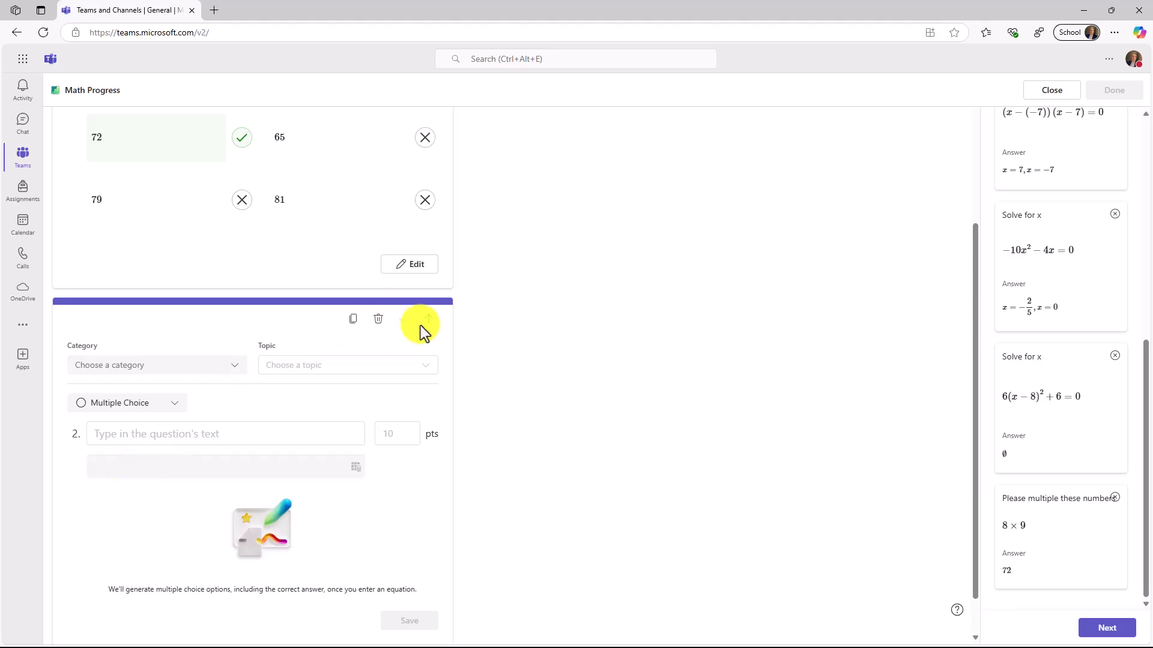
{"action": "scroll", "coordinate": [432, 390], "scroll_direction": "up", "scroll_amount": 3}
{"action": "left_click", "coordinate": [428, 485]}
{"action": "left_click", "coordinate": [404, 127]}
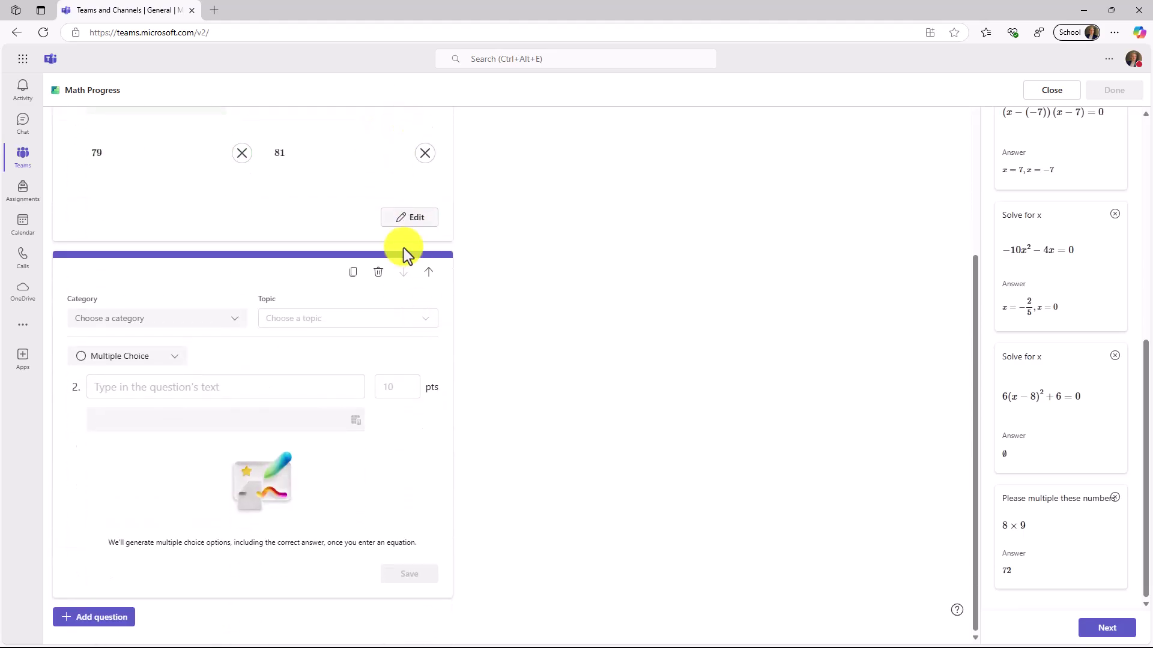
{"action": "left_click", "coordinate": [377, 275]}
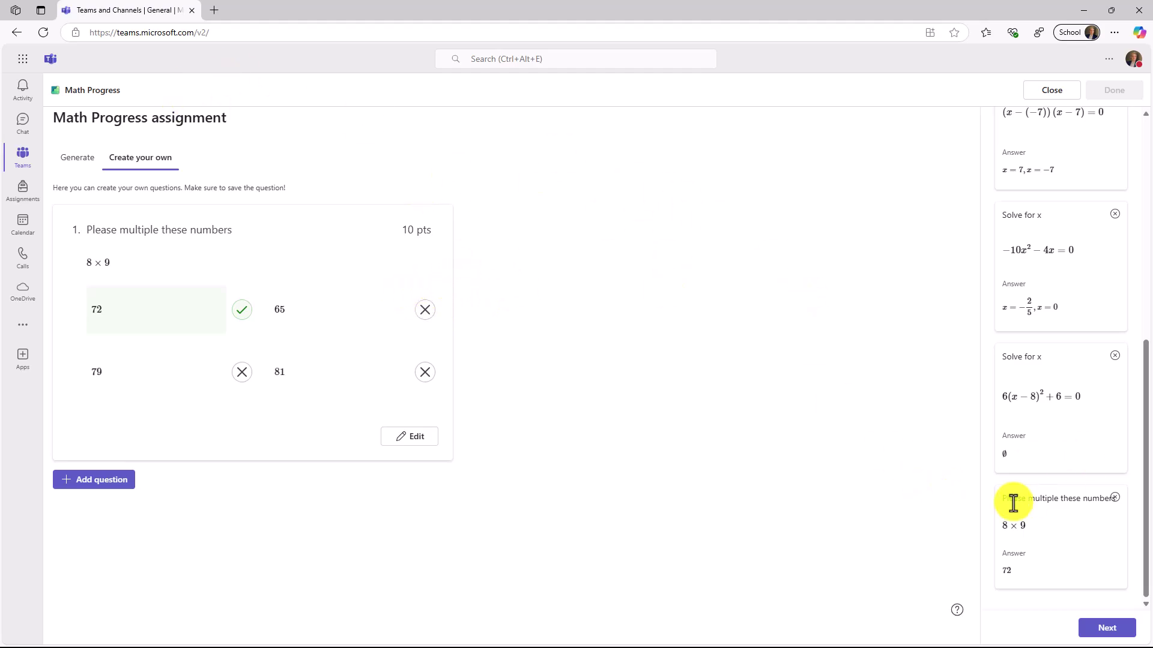
Continue to the assignment review and look through the selected questions with their answer options.
{"action": "left_click_drag", "start_coordinate": [1146, 375], "coordinate": [1132, 181]}
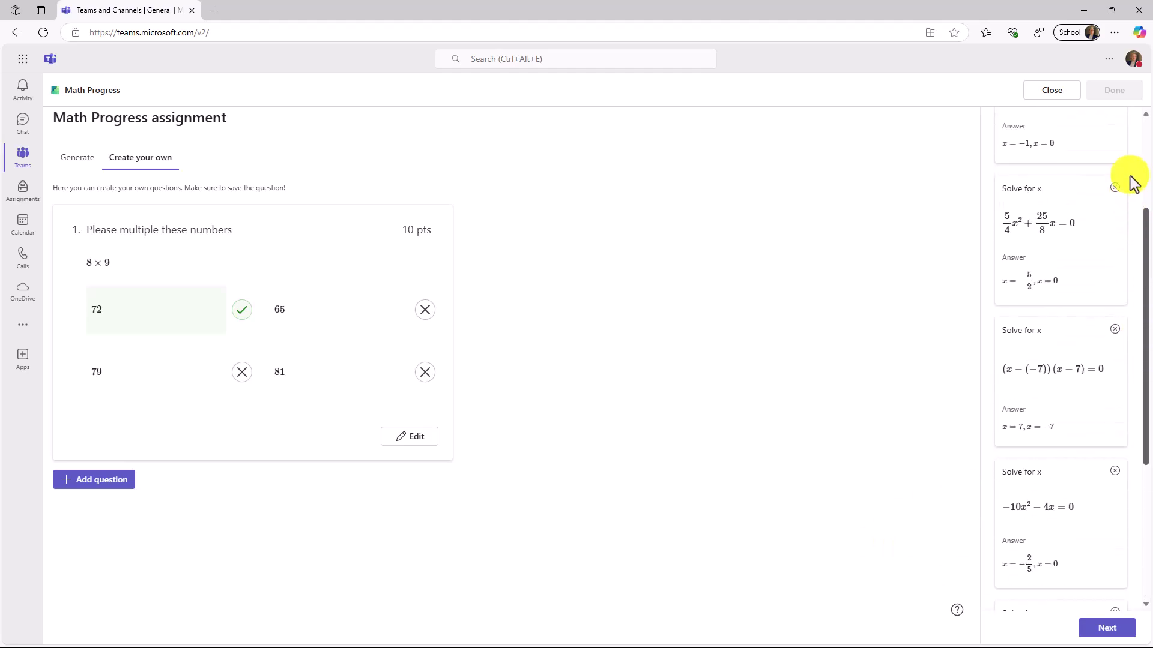
{"action": "left_click", "coordinate": [76, 158]}
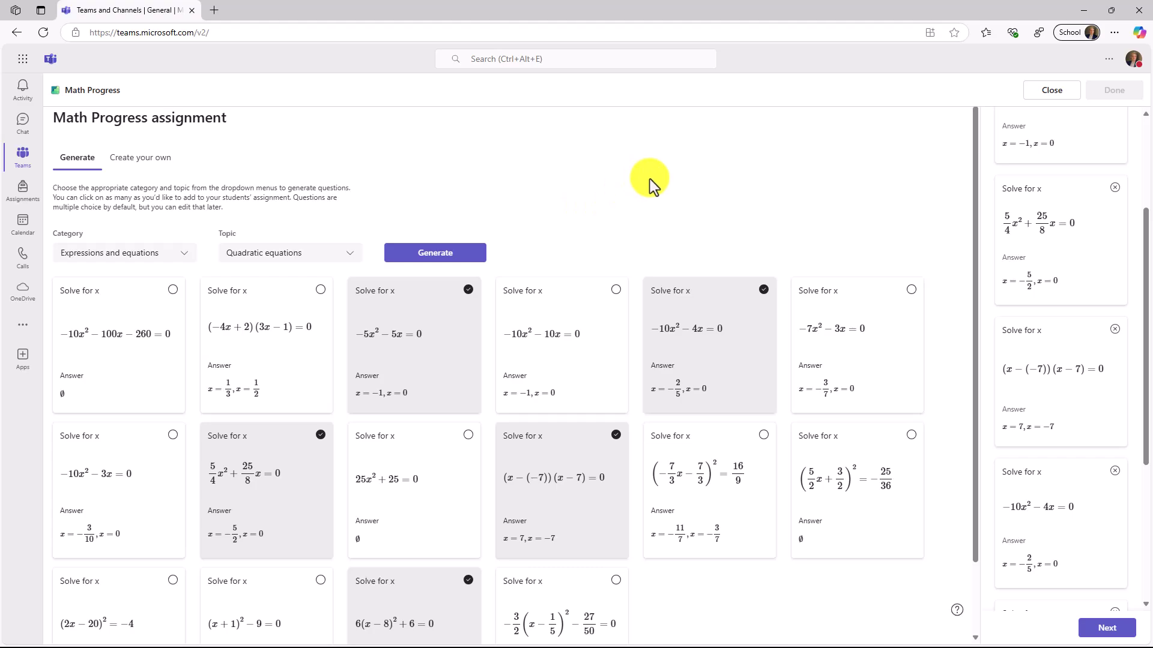
{"action": "left_click", "coordinate": [1107, 628]}
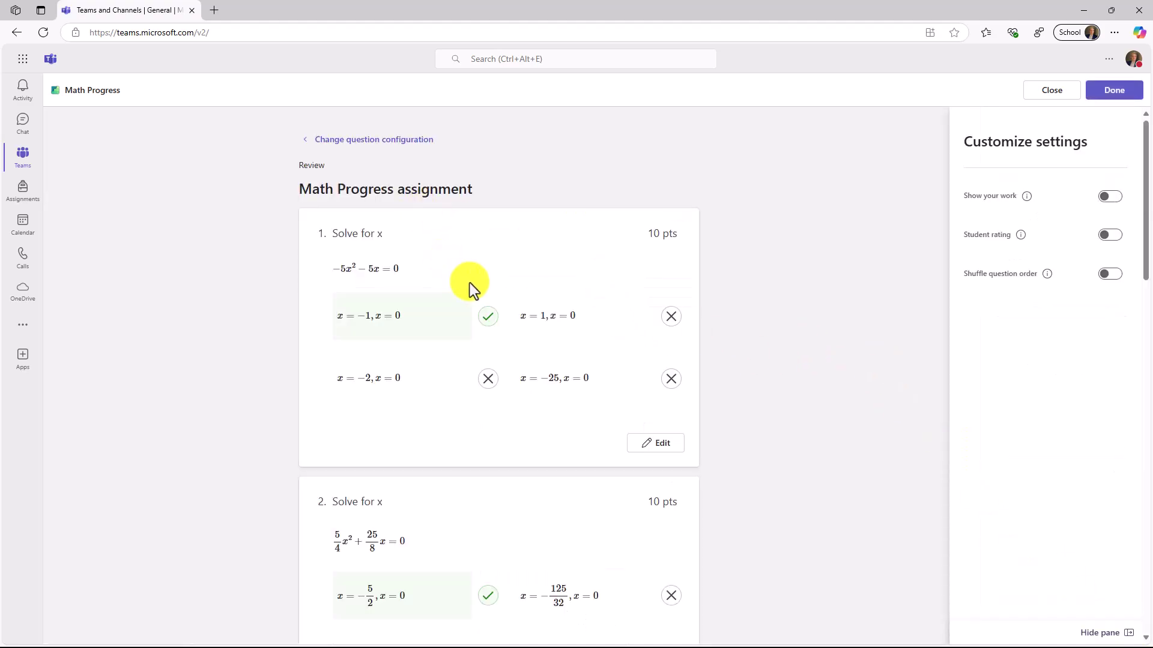
{"action": "scroll", "coordinate": [487, 297], "scroll_direction": "down", "scroll_amount": 15}
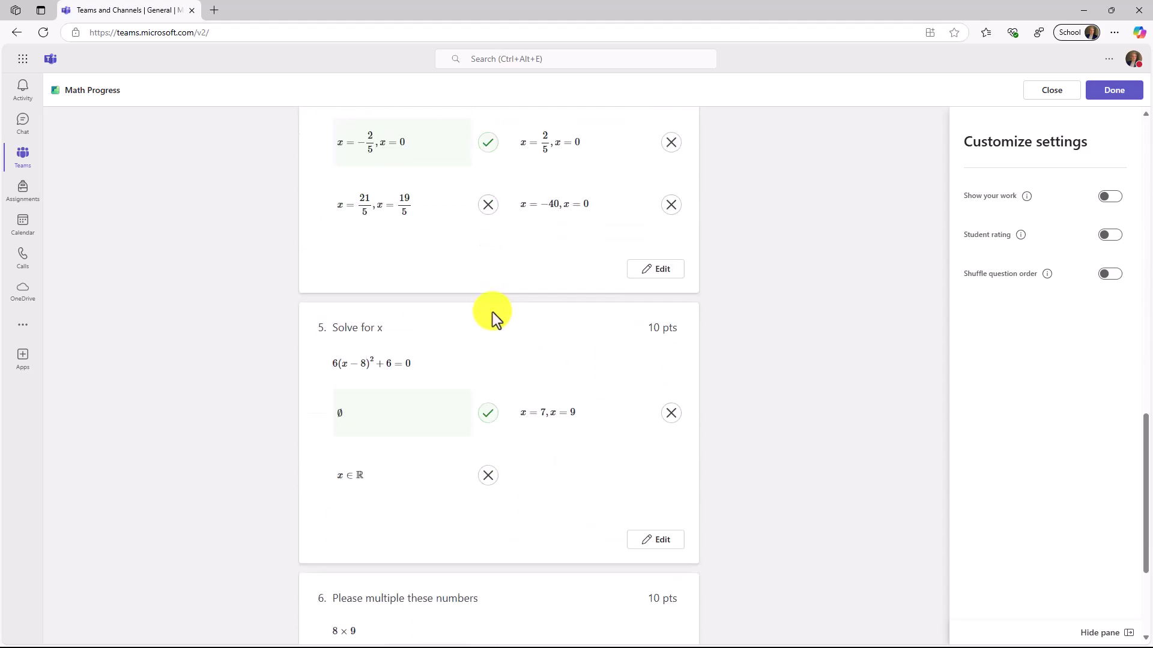
{"action": "scroll", "coordinate": [492, 312], "scroll_direction": "up", "scroll_amount": 15}
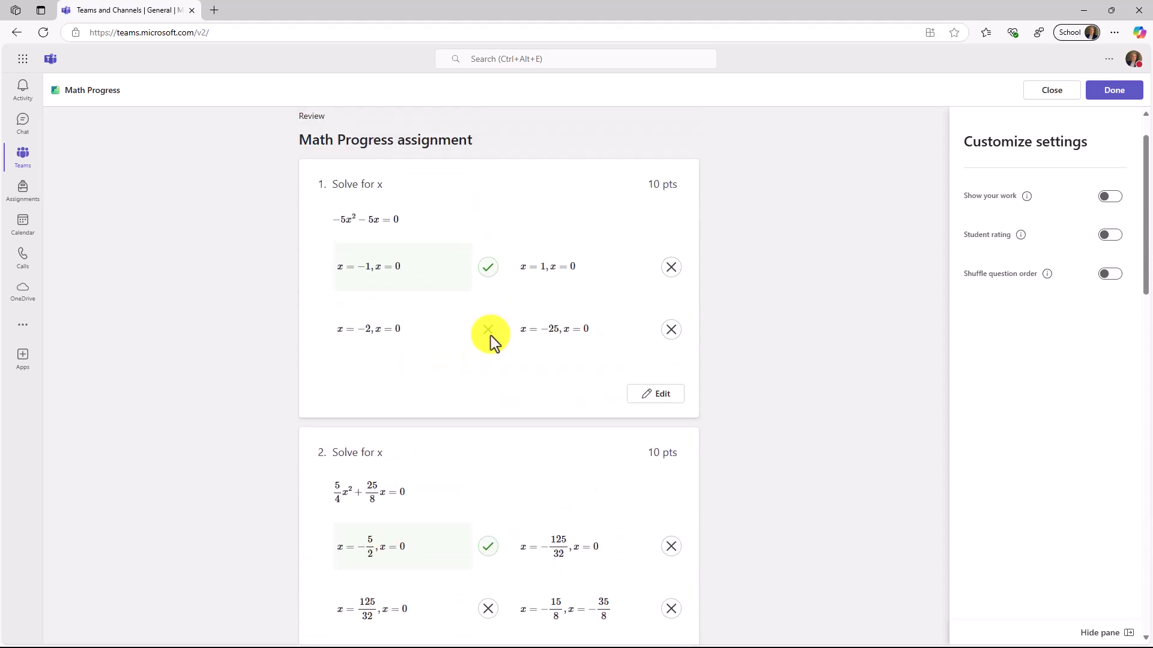
Move the first question, −5x² − 5x = 0, down to second place in the review list and save it.
{"action": "scroll", "coordinate": [658, 360], "scroll_direction": "down", "scroll_amount": 3}
{"action": "scroll", "coordinate": [660, 420], "scroll_direction": "up", "scroll_amount": 3}
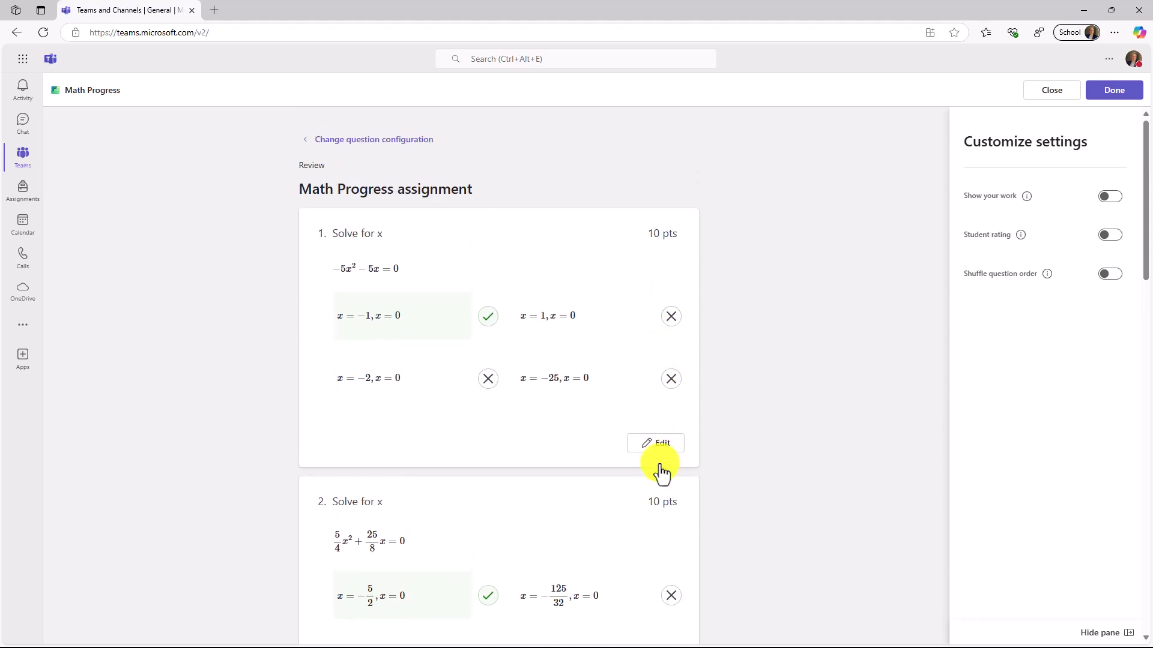
{"action": "left_click", "coordinate": [650, 444]}
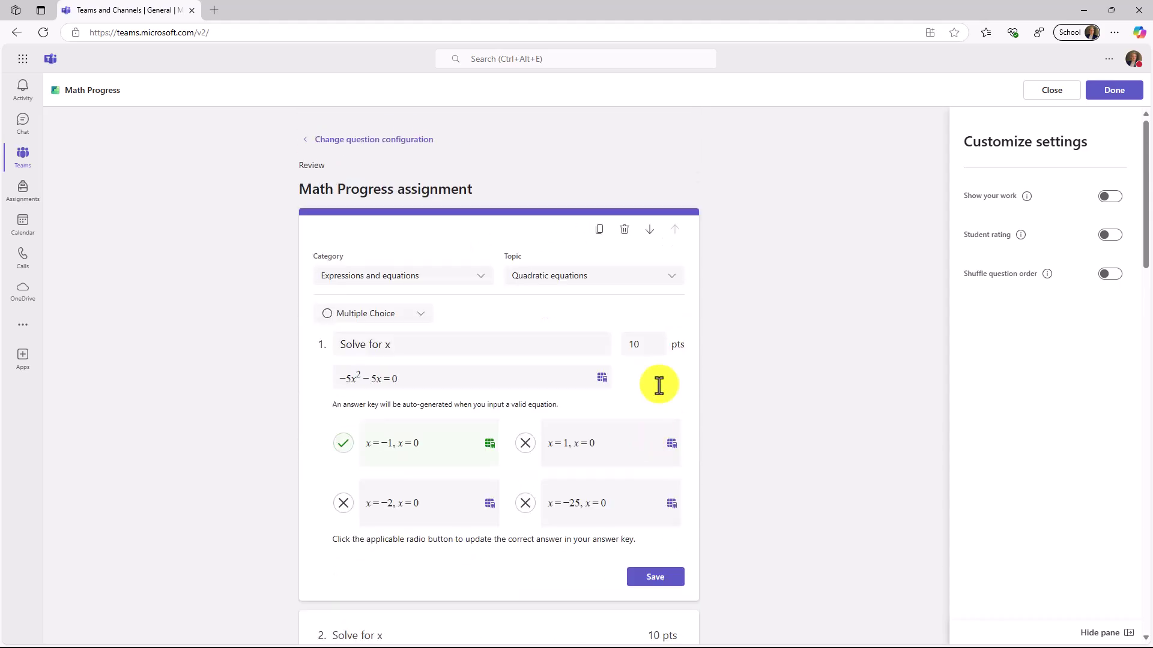
{"action": "left_click", "coordinate": [650, 229]}
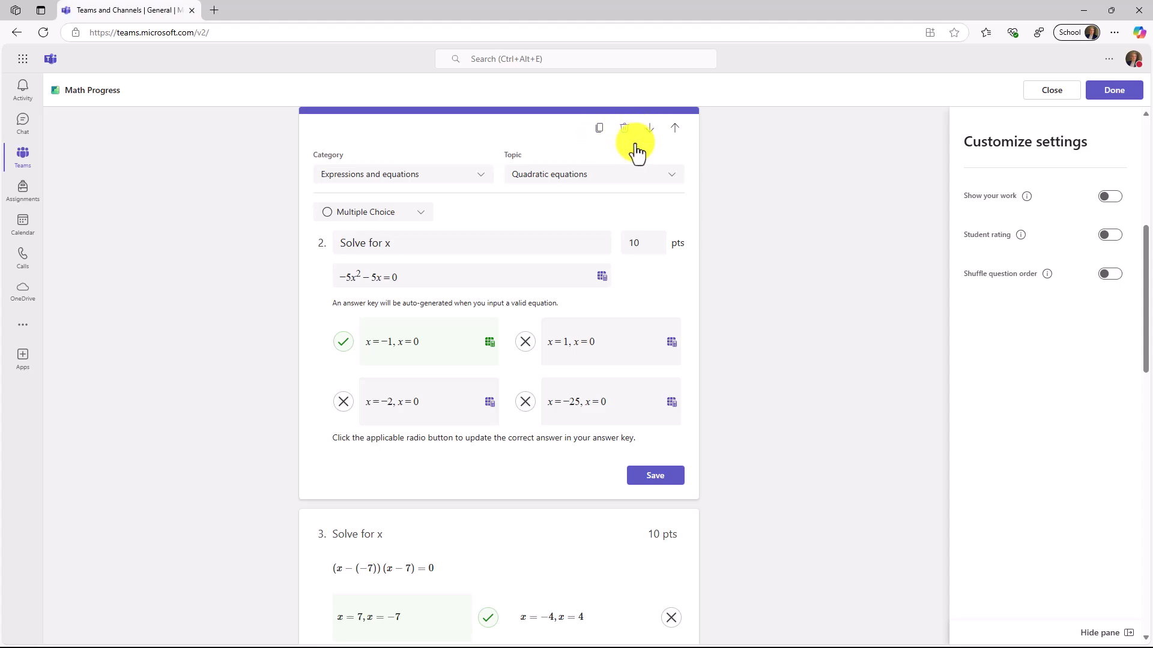
{"action": "left_click", "coordinate": [652, 481]}
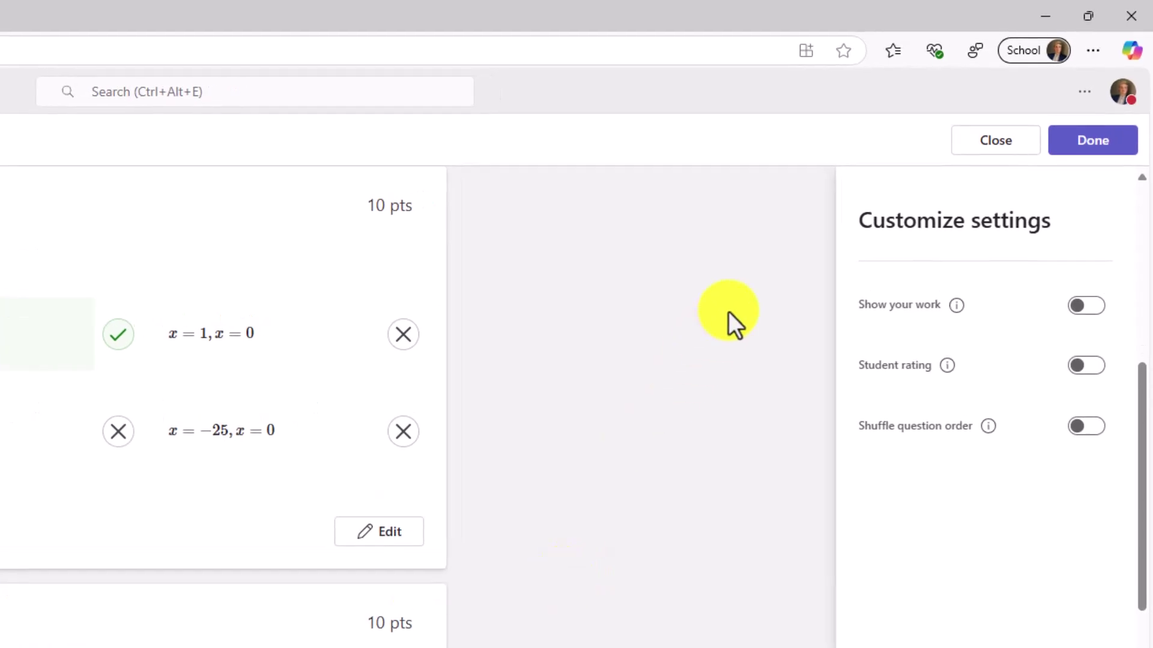
Turn on Show your work, Student rating and Shuffle question order, and finish the Math Progress setup.
{"action": "left_click", "coordinate": [1085, 306]}
{"action": "mouse_move", "coordinate": [951, 306]}
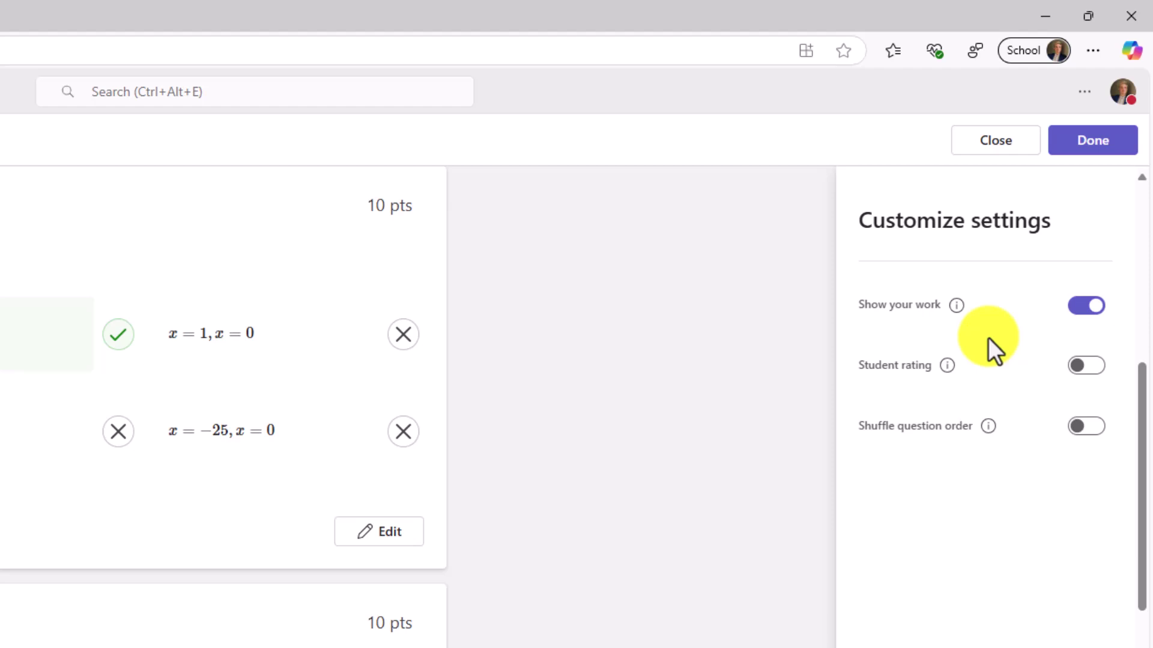
{"action": "left_click", "coordinate": [1083, 367]}
{"action": "mouse_move", "coordinate": [949, 369]}
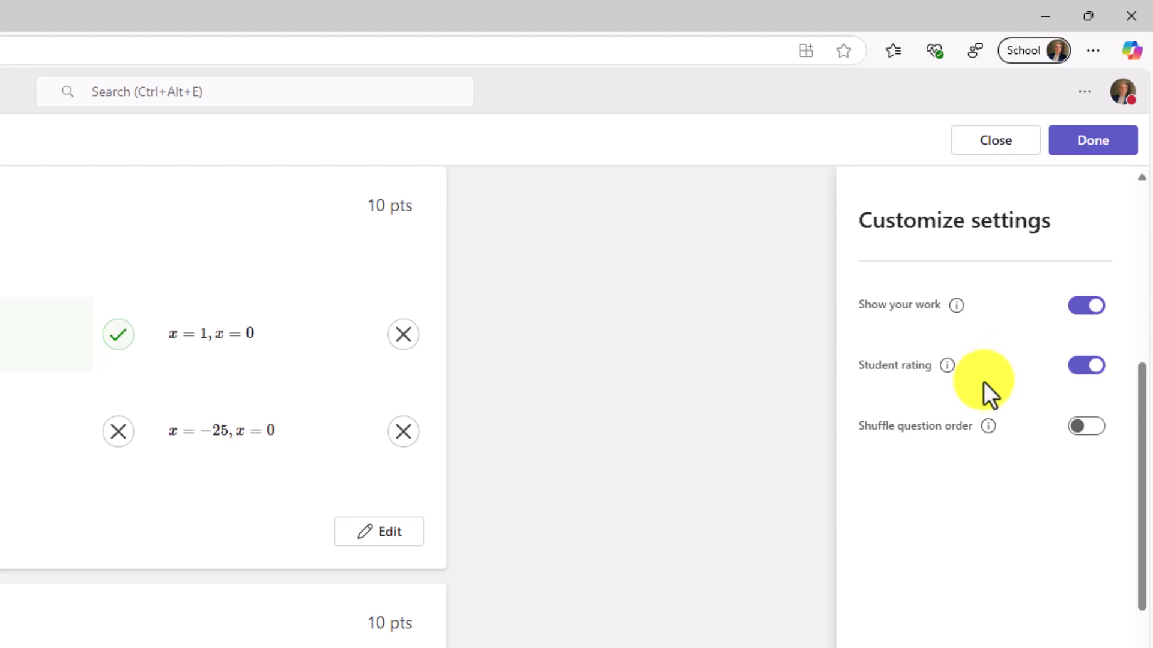
{"action": "left_click", "coordinate": [1085, 429]}
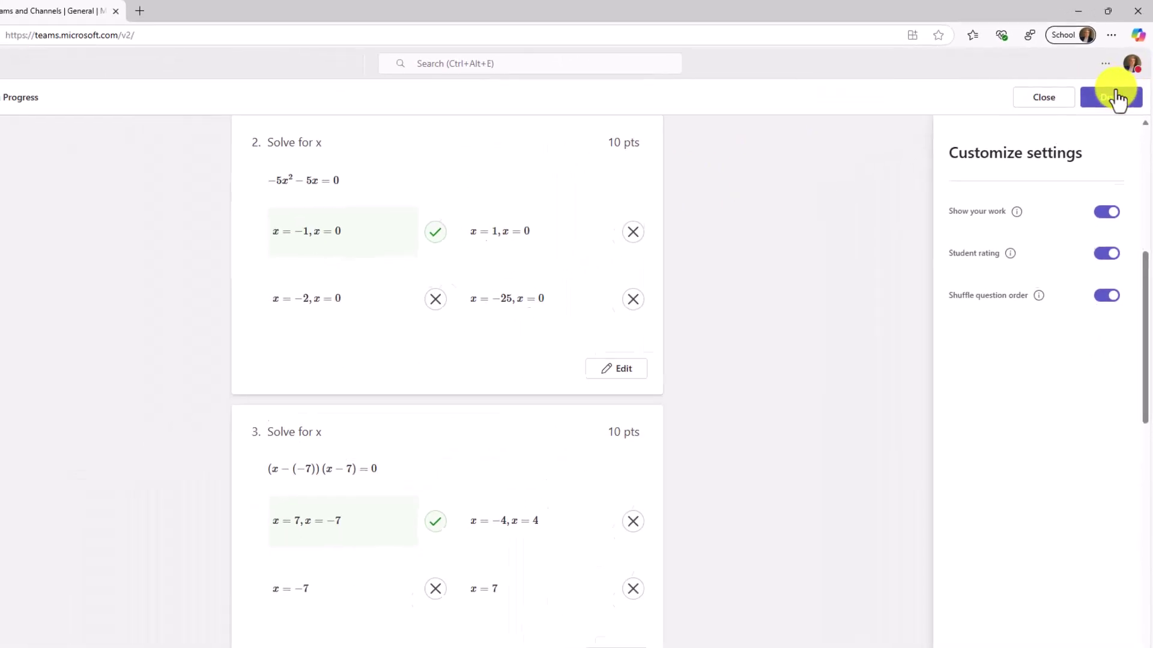
{"action": "left_click", "coordinate": [1107, 137]}
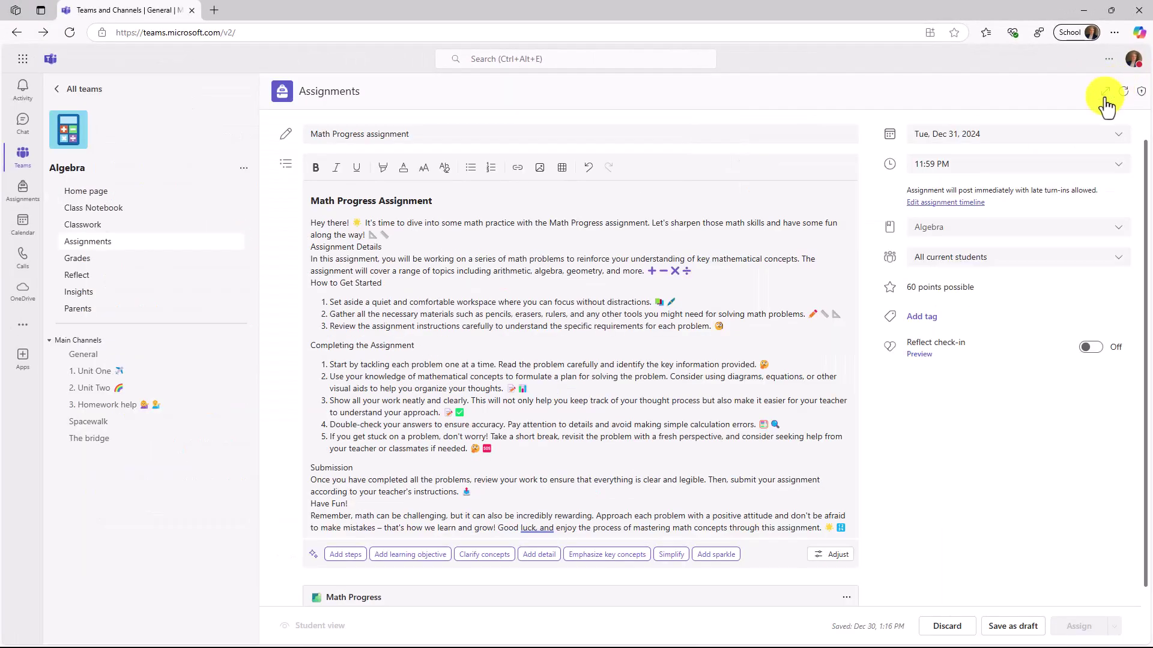
Assign the Math Progress assignment to the Algebra class.
{"action": "scroll", "coordinate": [970, 416], "scroll_direction": "down", "scroll_amount": 1}
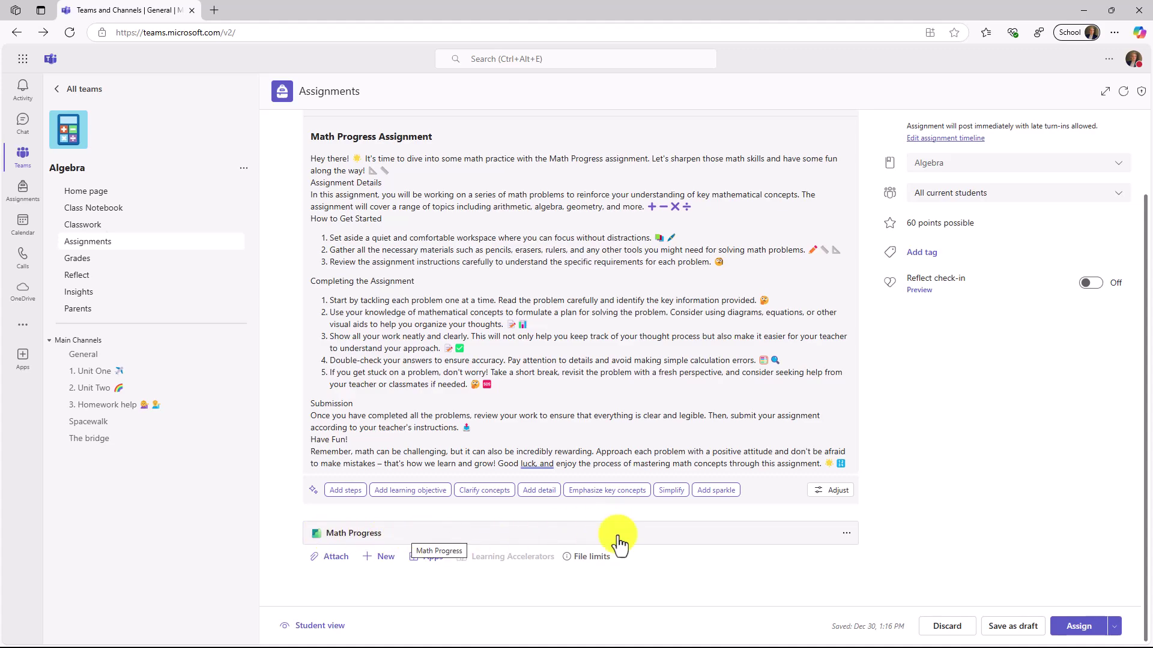
{"action": "left_click", "coordinate": [1079, 627]}
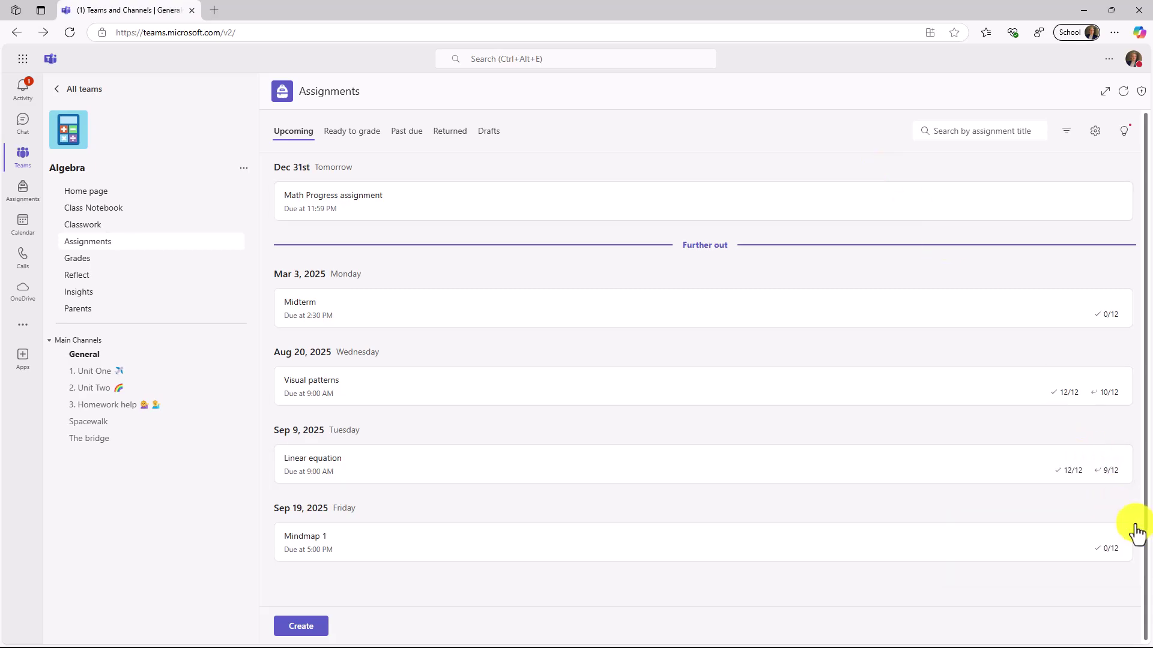
{"action": "left_click", "coordinate": [1132, 525]}
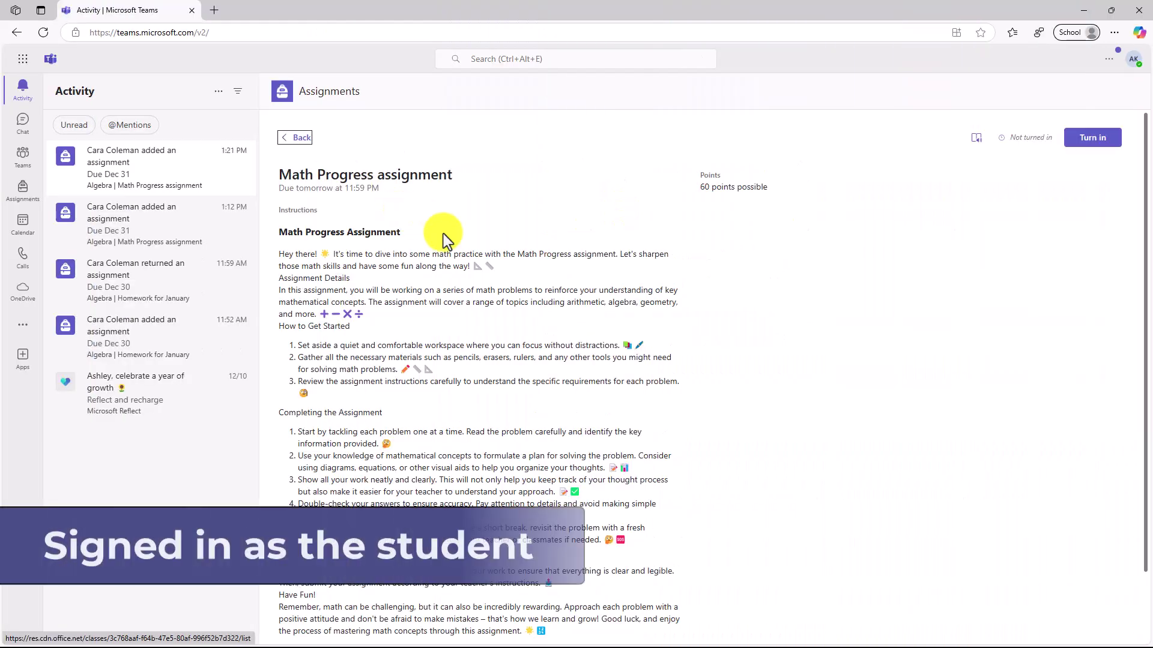
From the student account's assignment page, open the attached Math Progress quiz and start it.
{"action": "scroll", "coordinate": [600, 304], "scroll_direction": "down", "scroll_amount": 2}
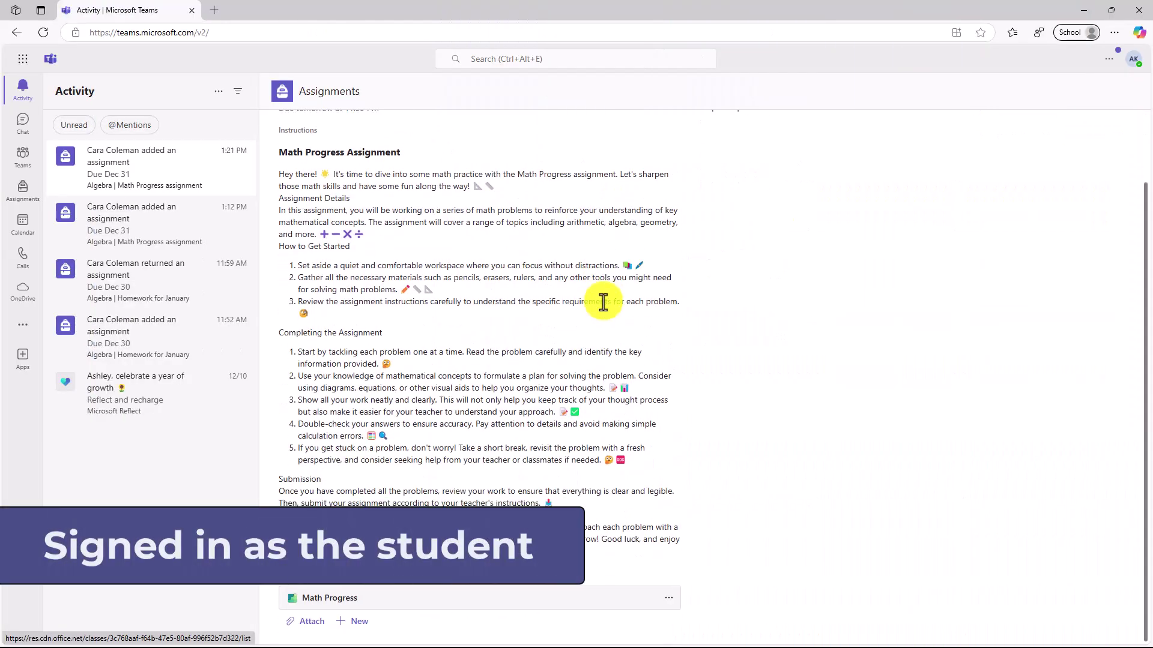
{"action": "left_click", "coordinate": [379, 598]}
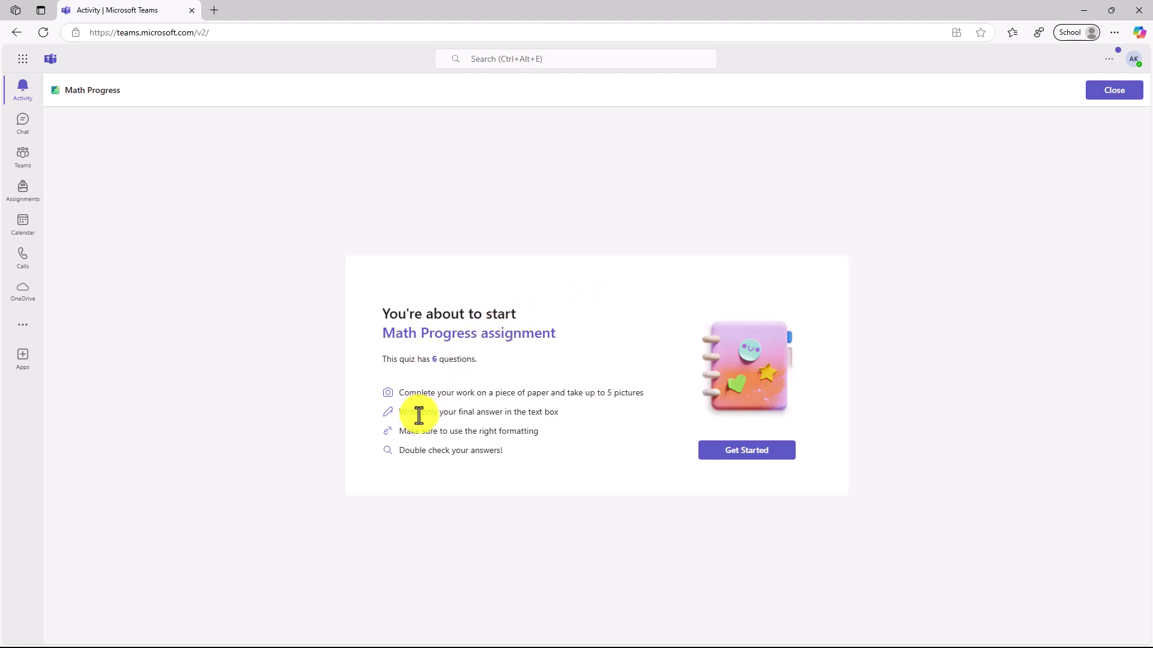
{"action": "left_click", "coordinate": [760, 452]}
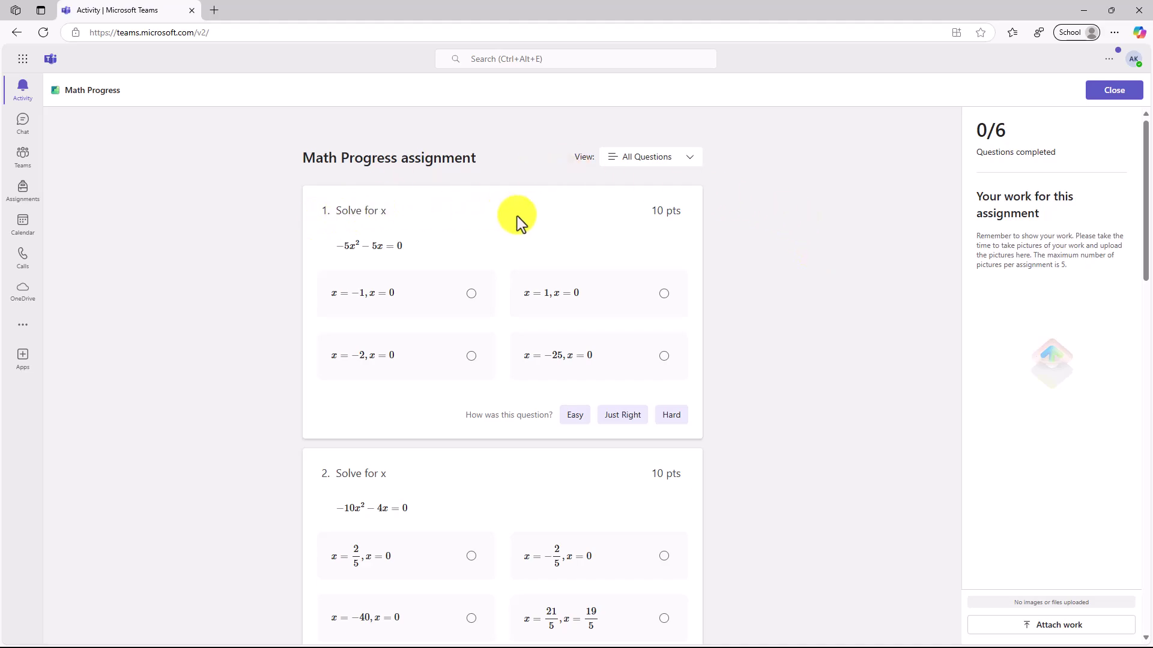
Answer question 1 with x = −1, x = 0 rated Hard, and question 2 with x = 2/5, x = 0 rated Just Right.
{"action": "left_click", "coordinate": [471, 294]}
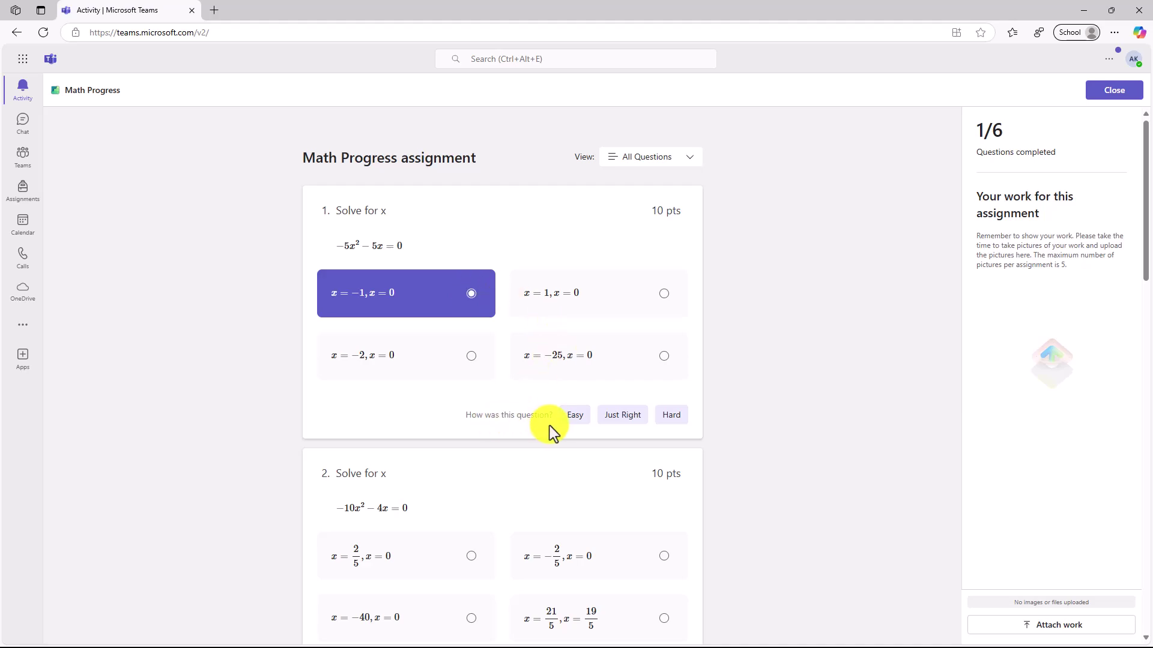
{"action": "left_click", "coordinate": [573, 415]}
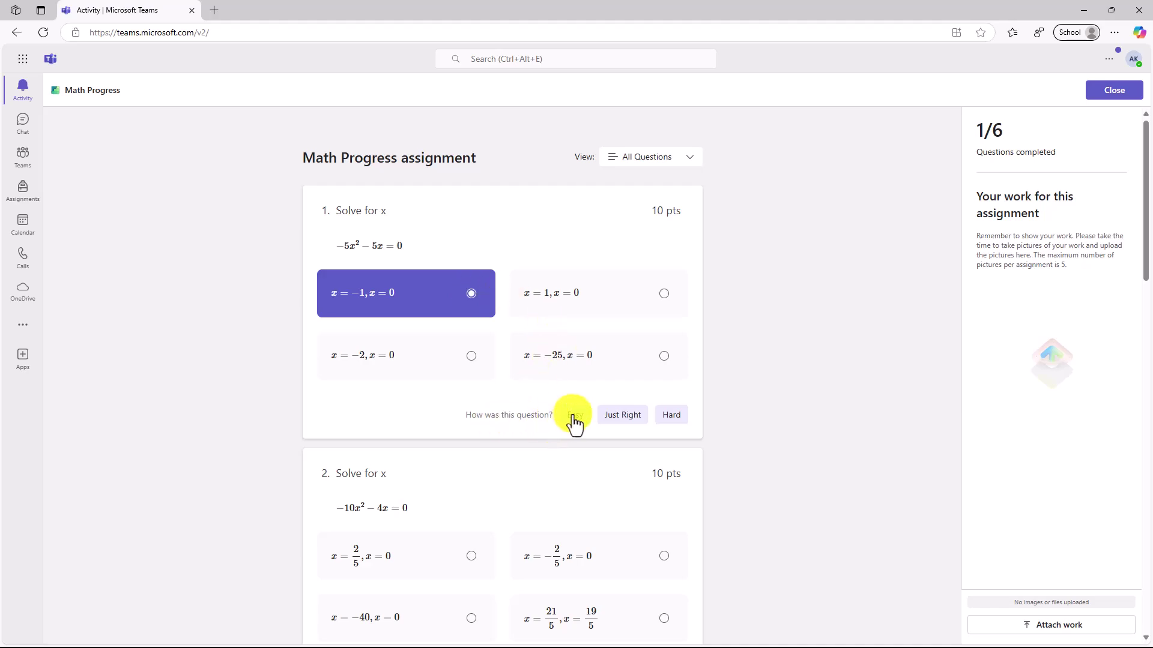
{"action": "left_click", "coordinate": [671, 414]}
{"action": "left_click", "coordinate": [489, 411]}
{"action": "left_click", "coordinate": [624, 528]}
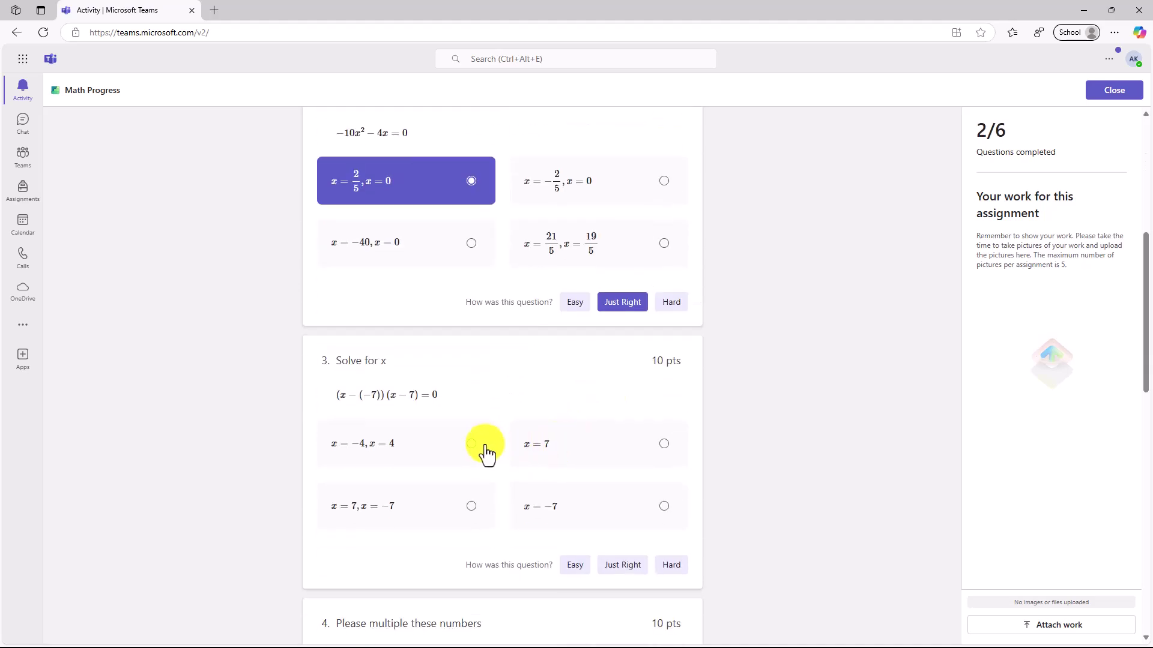
Answer question 3 with x = −4, x = 4 and question 4 with 72, rating both questions Easy.
{"action": "left_click", "coordinate": [479, 447]}
{"action": "left_click", "coordinate": [575, 565]}
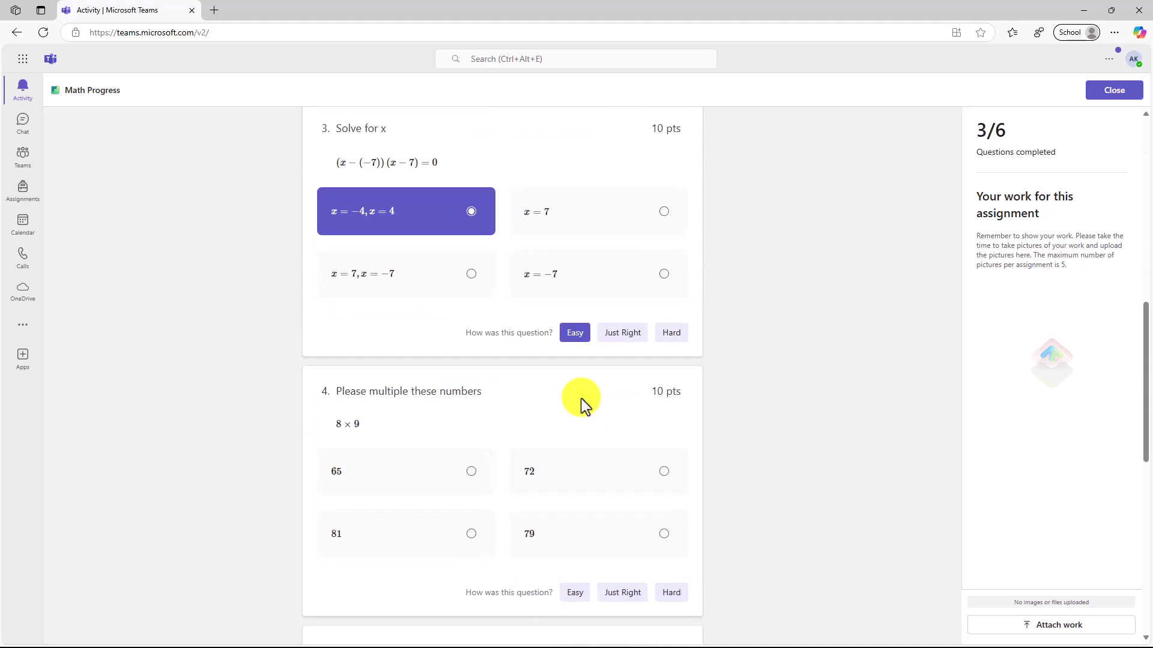
{"action": "left_click", "coordinate": [470, 412]}
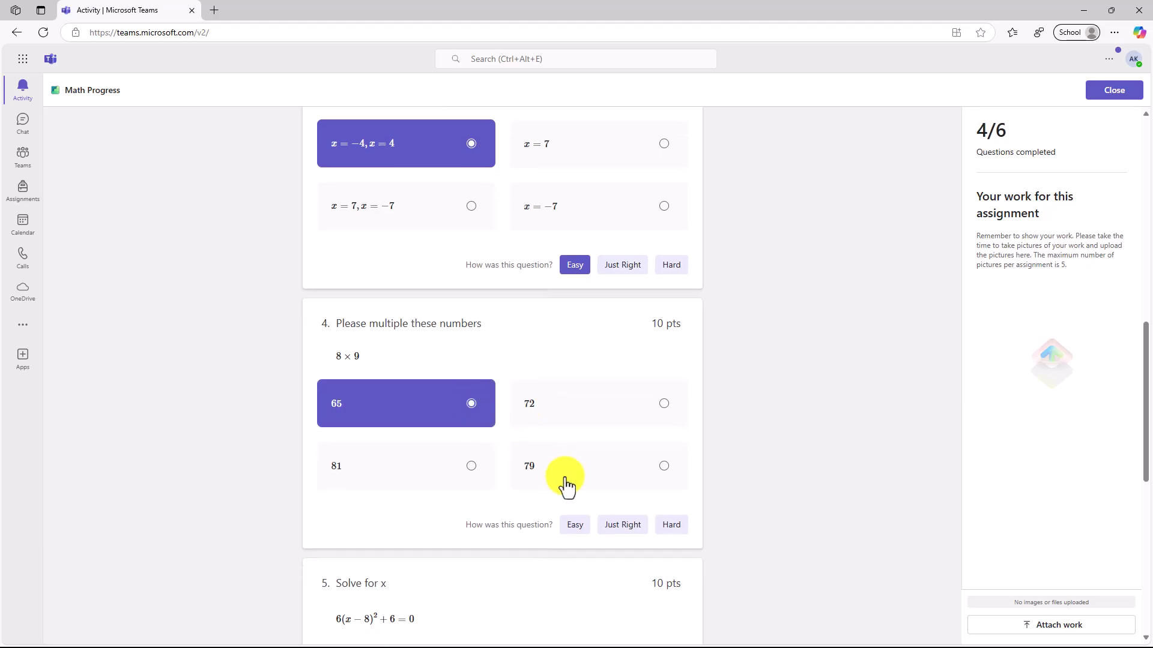
{"action": "left_click", "coordinate": [663, 404]}
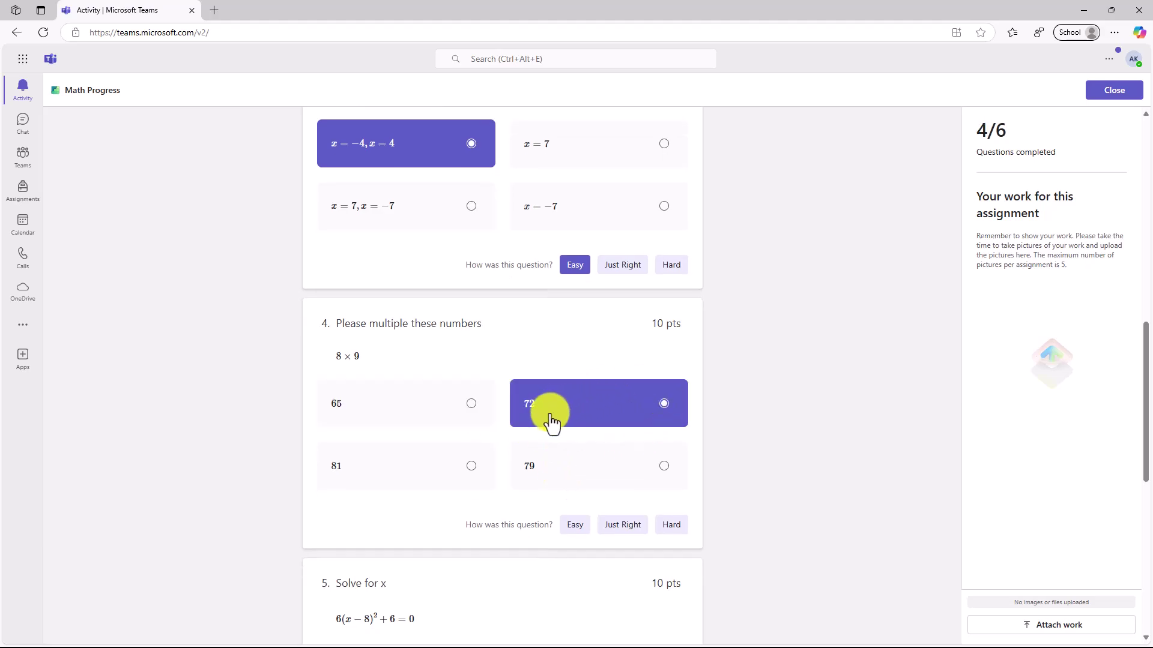
{"action": "left_click", "coordinate": [575, 527]}
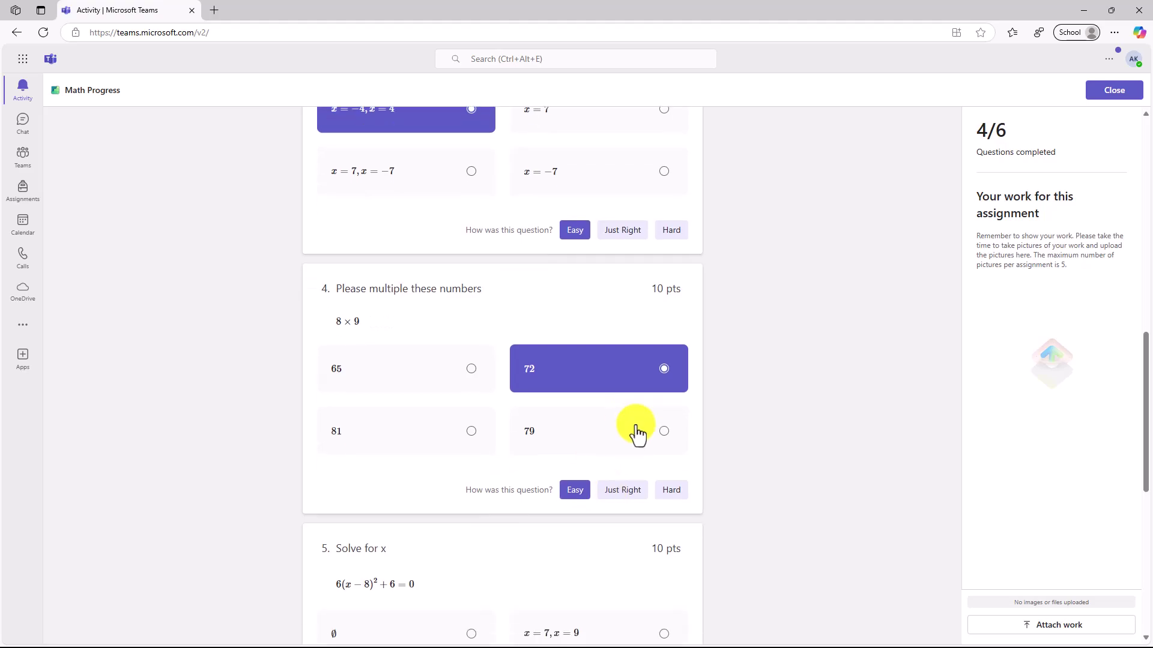
Answer question 5 with x = 7, x = 9 rated Just Right, and question 6 with x = −15/8, x = −35/8 rated Hard.
{"action": "left_click", "coordinate": [666, 444]}
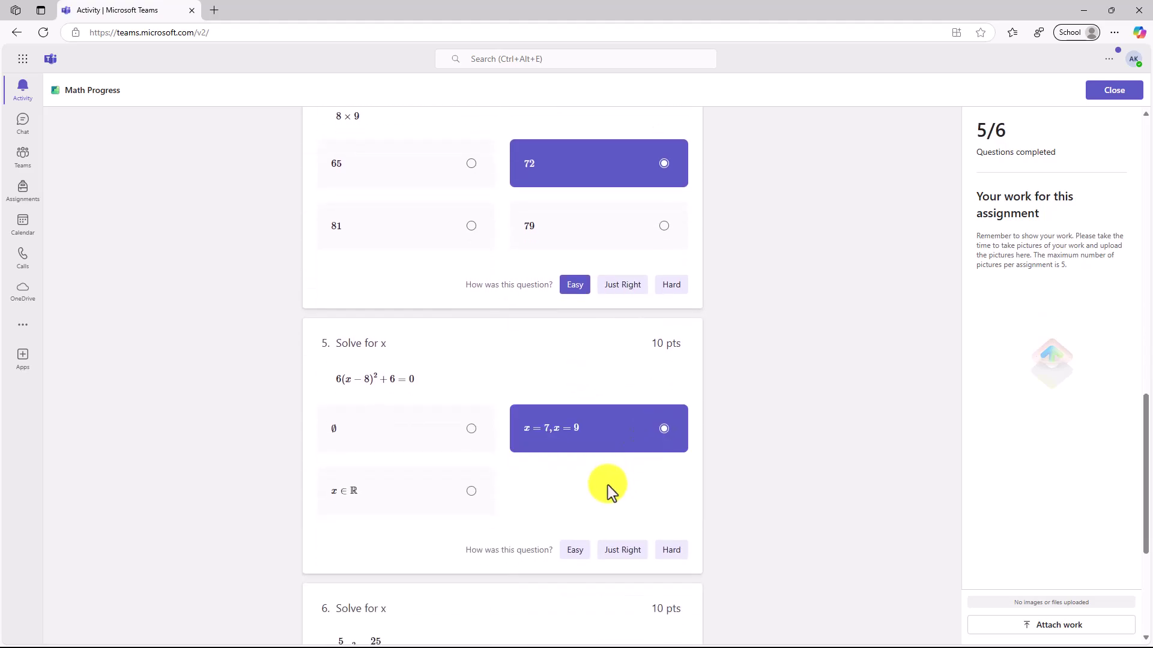
{"action": "left_click", "coordinate": [621, 547]}
{"action": "left_click", "coordinate": [661, 477]}
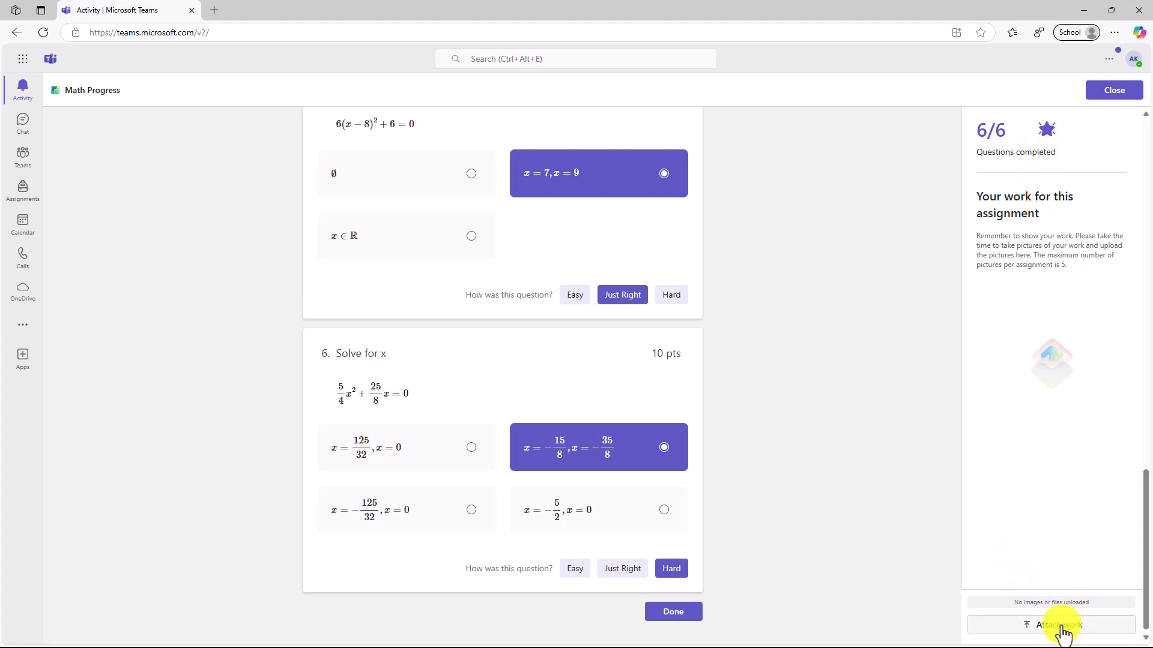
Upload two pictures of the handwritten work from the device and remove both of them.
{"action": "left_click", "coordinate": [1061, 630]}
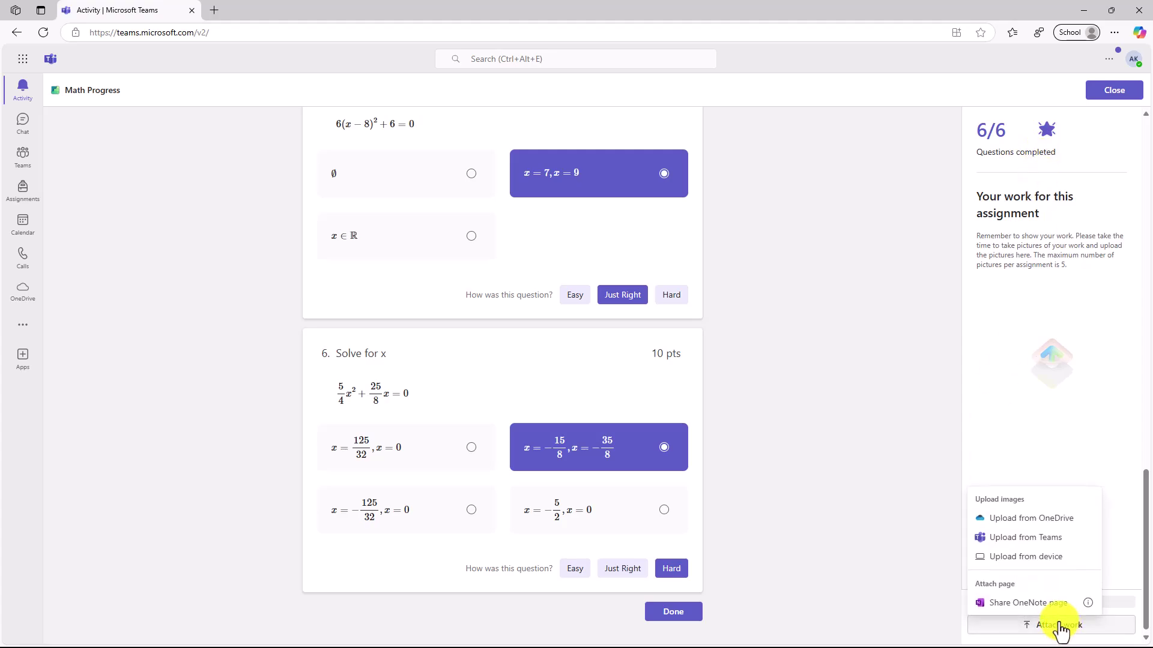
{"action": "left_click", "coordinate": [1021, 558]}
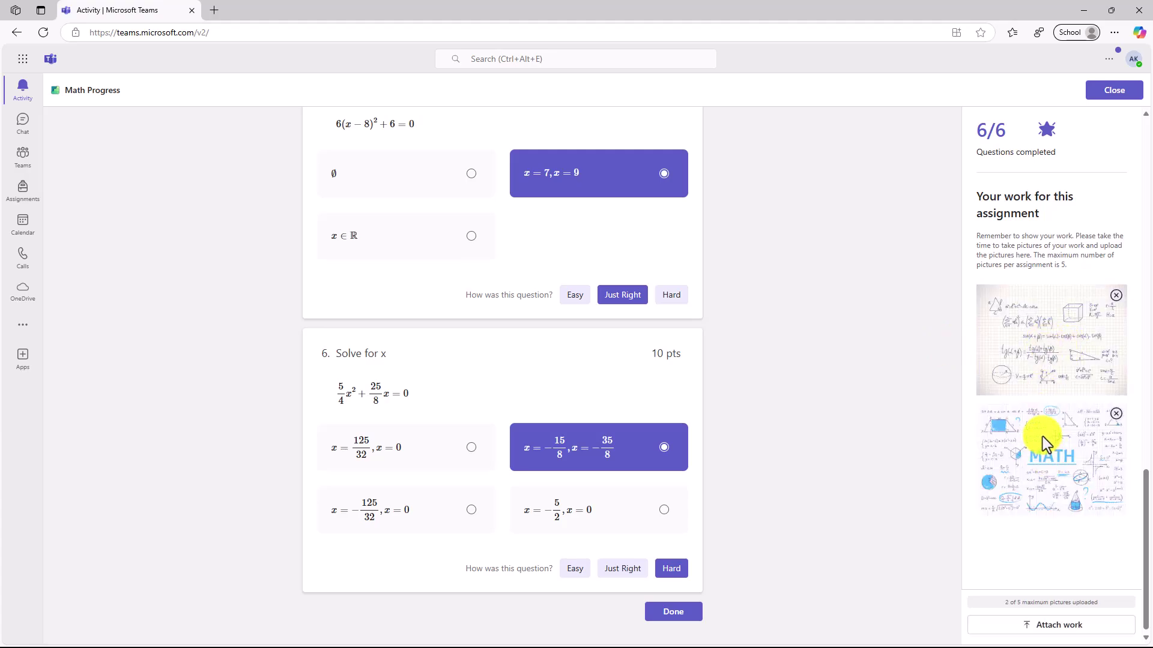
{"action": "scroll", "coordinate": [831, 257], "scroll_direction": "up", "scroll_amount": 20}
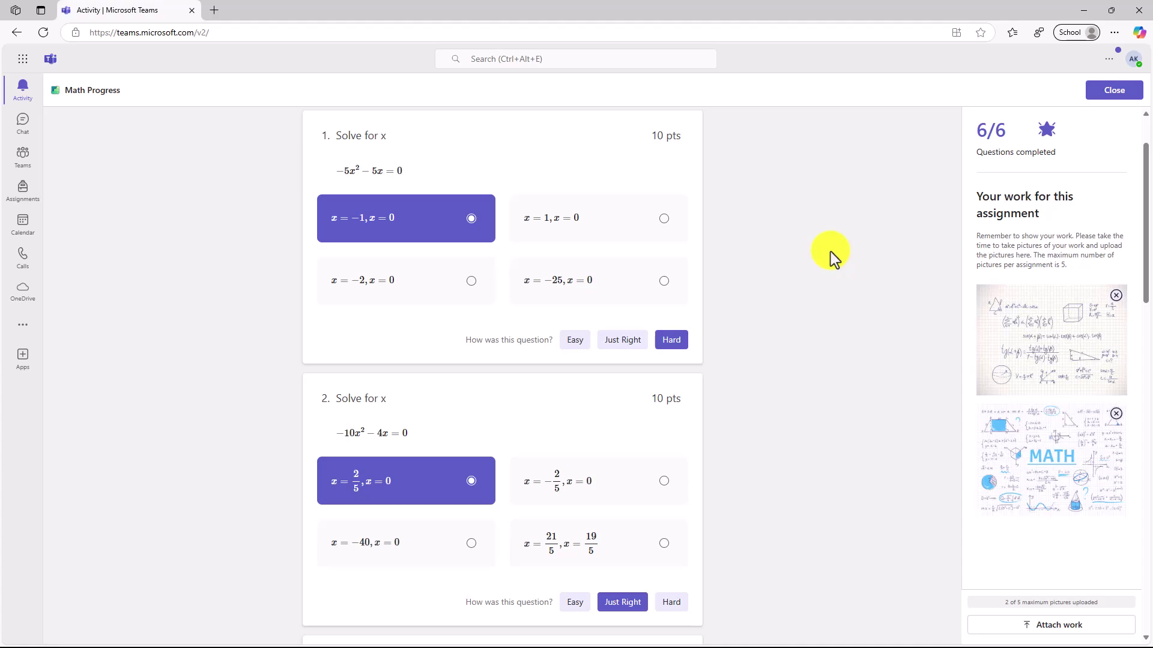
{"action": "left_click", "coordinate": [1115, 414]}
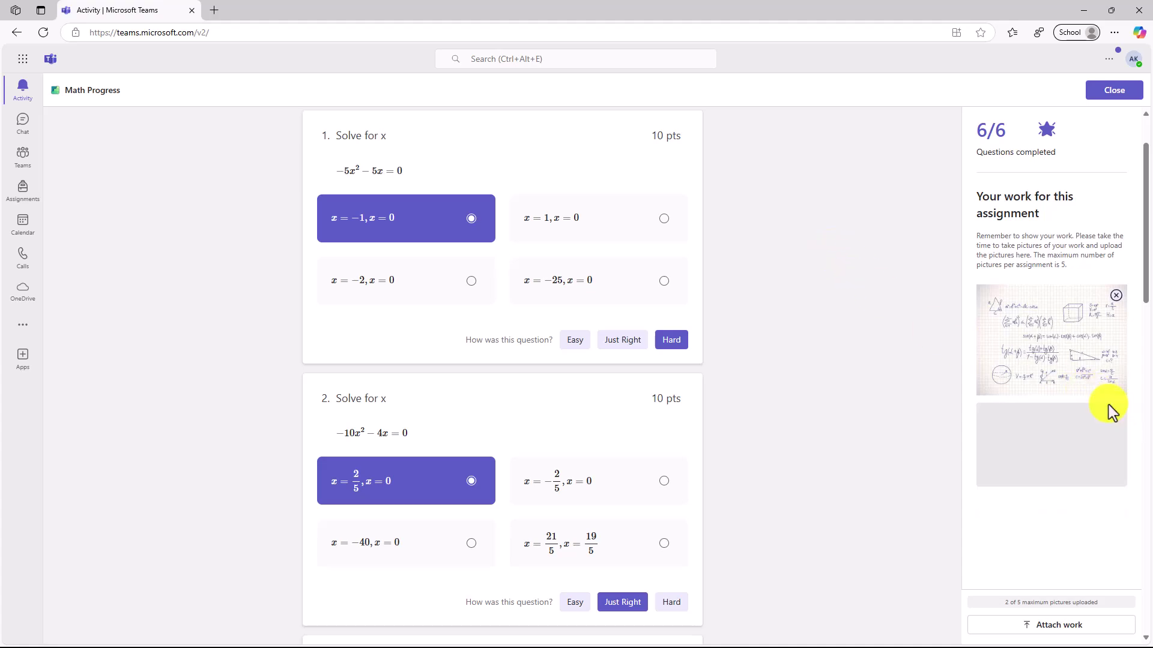
{"action": "left_click", "coordinate": [1116, 294]}
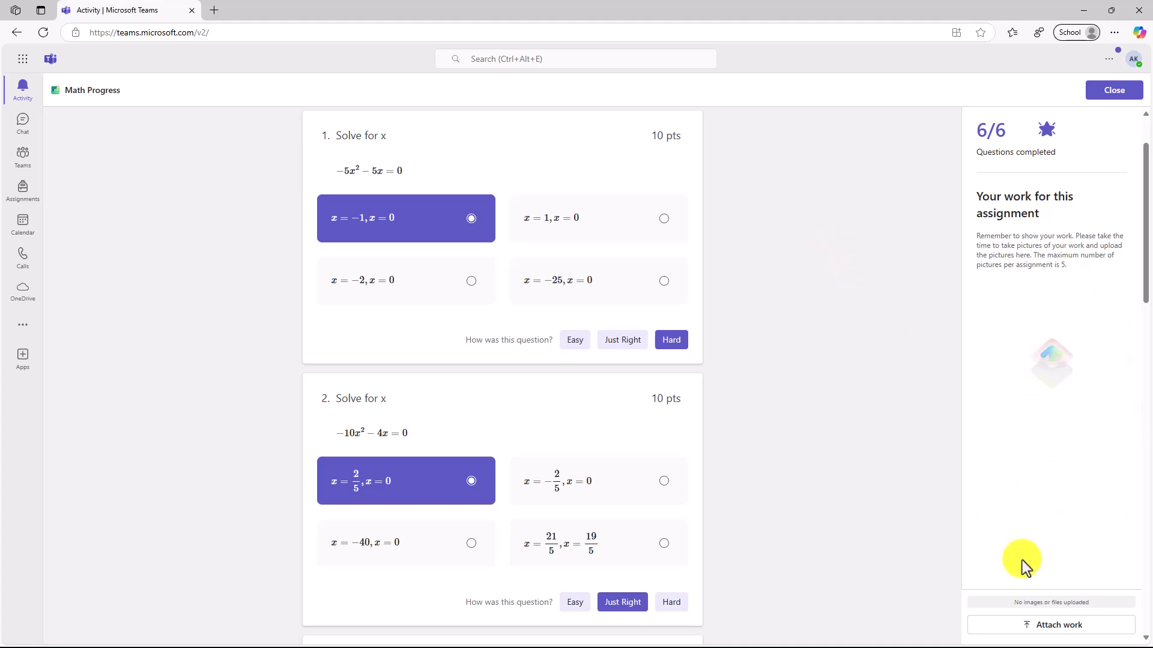
Look at the option for sharing a OneNote notebook link as work, and close it without attaching anything.
{"action": "left_click", "coordinate": [1054, 631]}
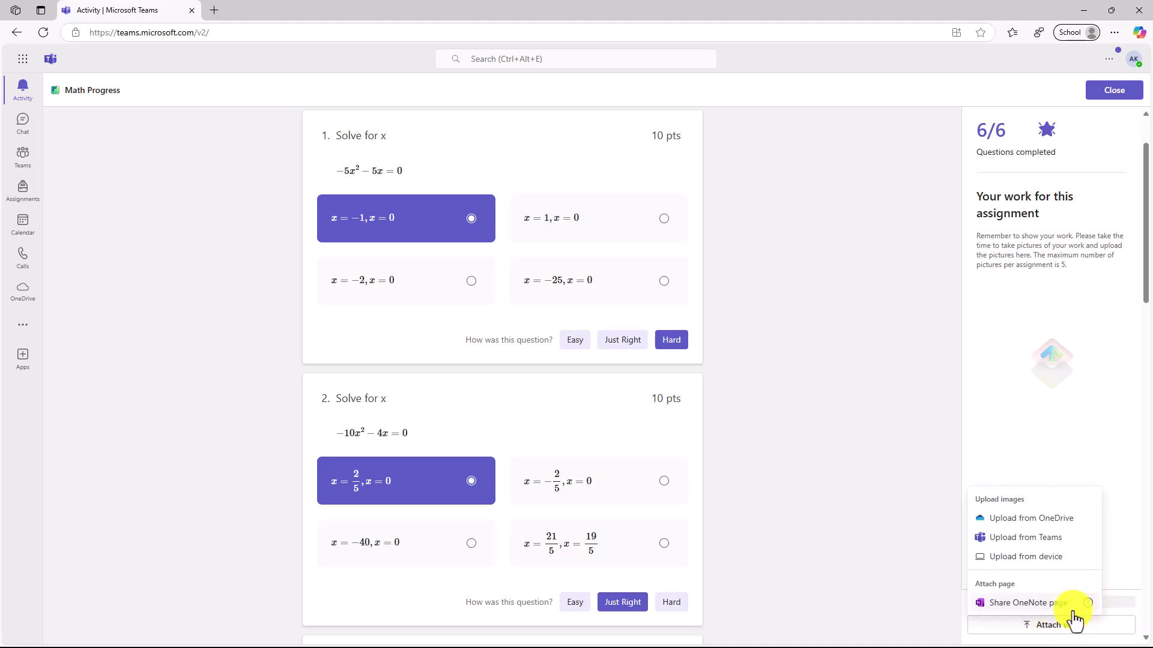
{"action": "left_click", "coordinate": [1048, 603]}
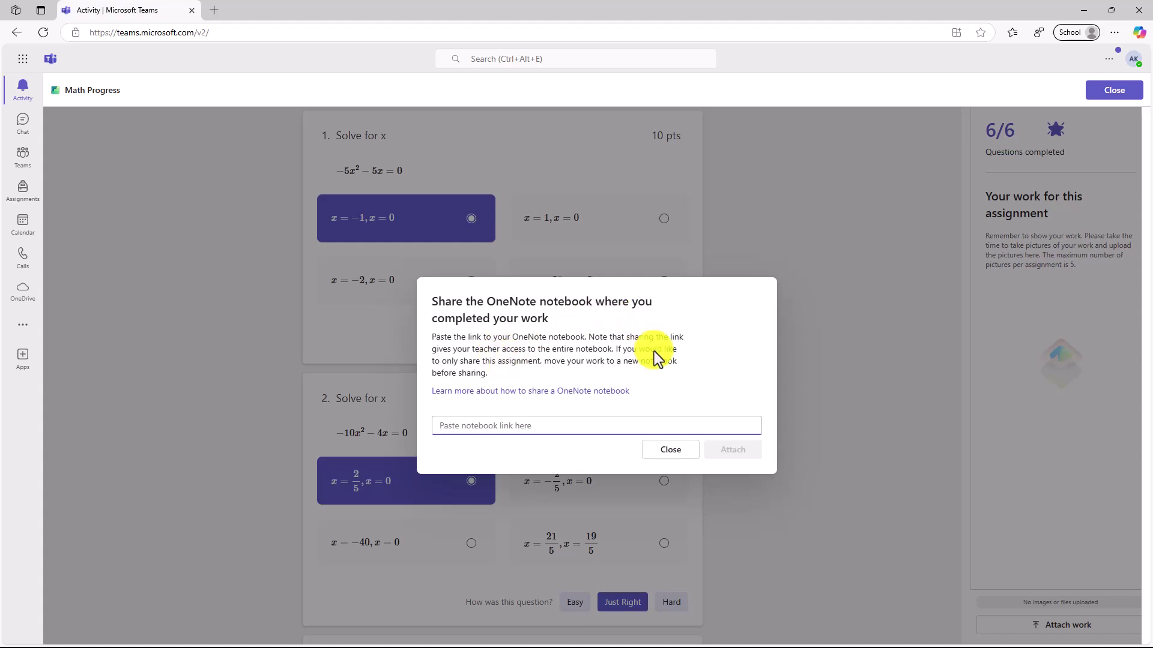
{"action": "left_click", "coordinate": [672, 455]}
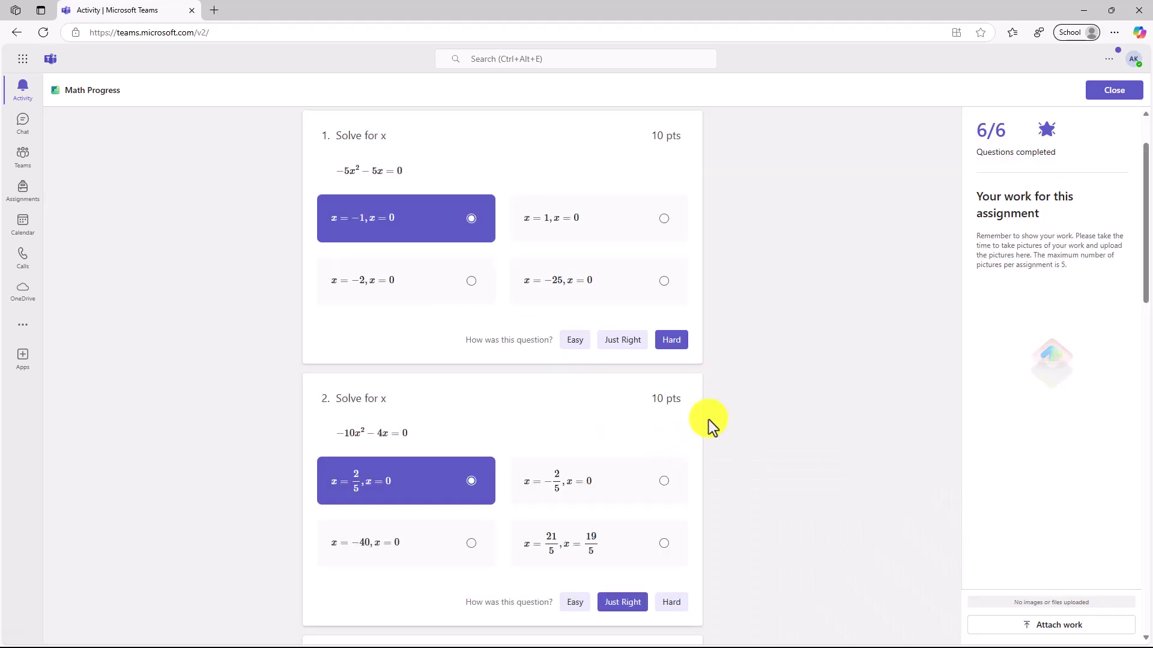
Attach the two pictures of the math work again and close the completed quiz.
{"action": "left_click", "coordinate": [1064, 631]}
{"action": "left_click", "coordinate": [1055, 496]}
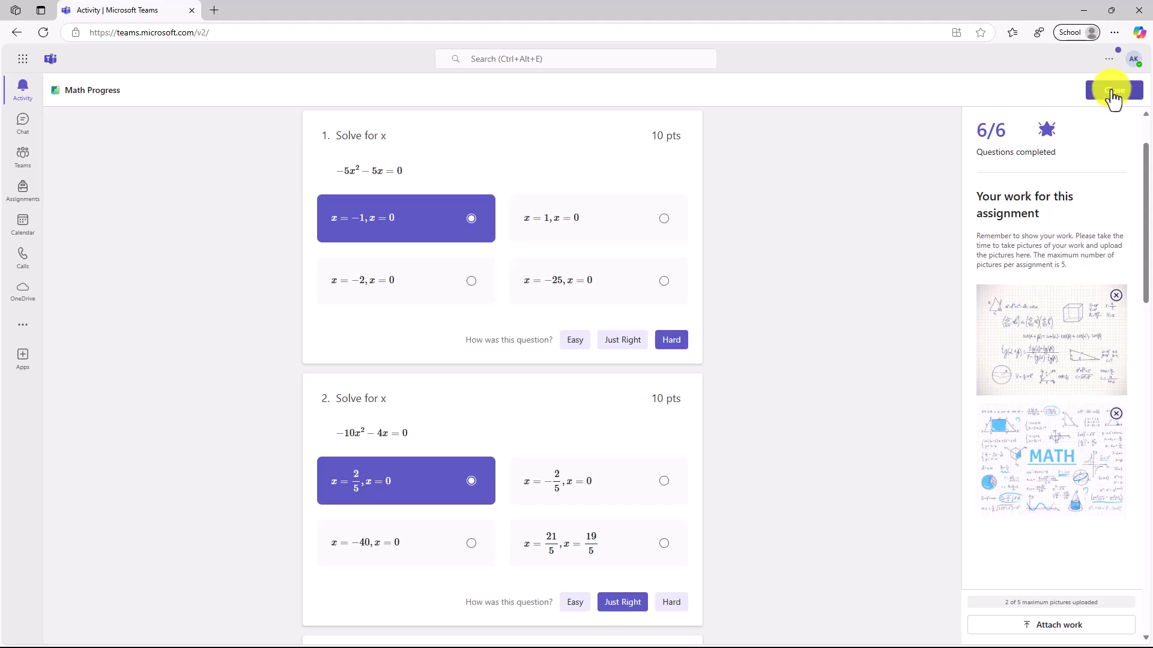
{"action": "left_click", "coordinate": [1112, 91]}
Turn in the Math Progress assignment as the student.
{"action": "scroll", "coordinate": [579, 448], "scroll_direction": "down", "scroll_amount": 2}
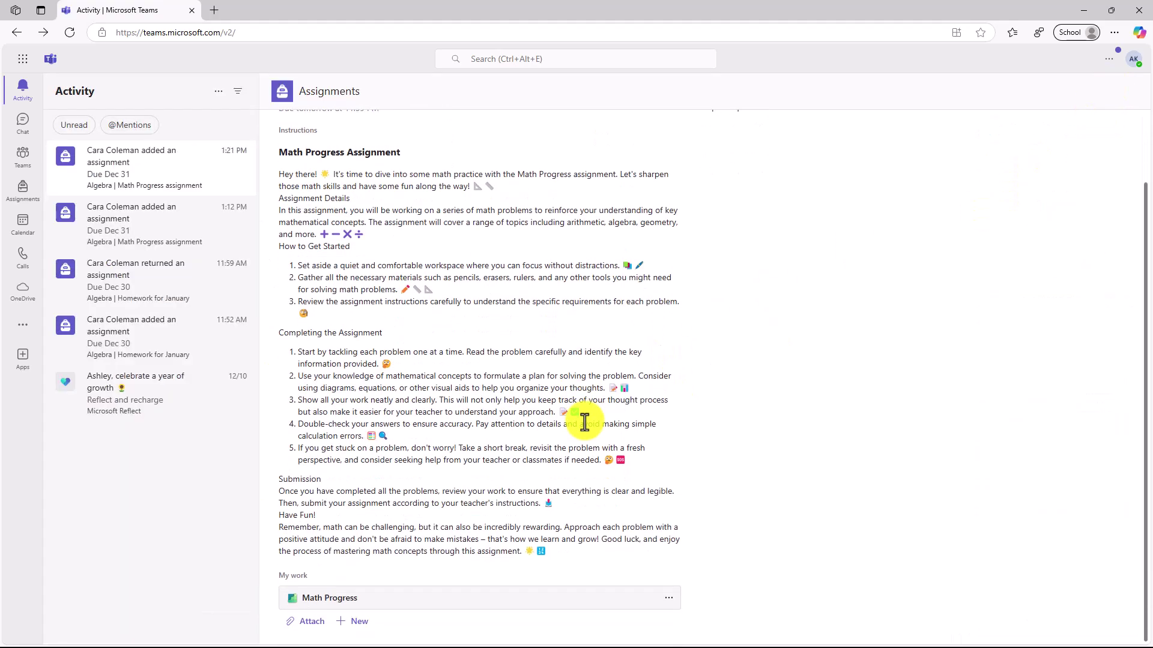
{"action": "scroll", "coordinate": [697, 384], "scroll_direction": "up", "scroll_amount": 2}
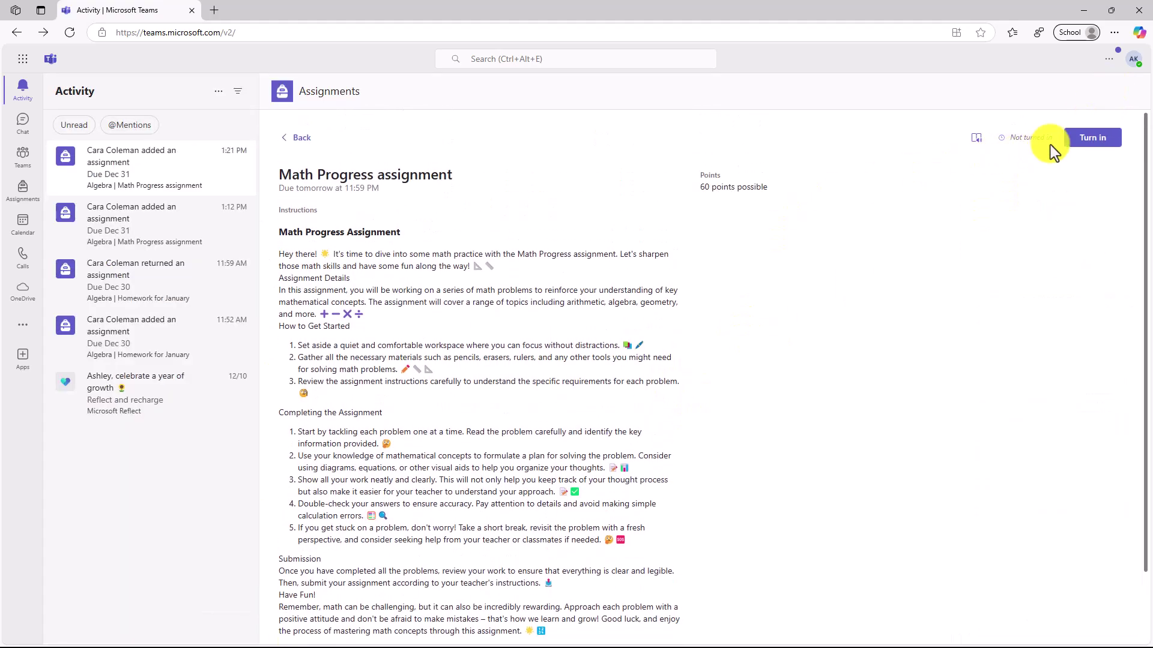
{"action": "left_click", "coordinate": [1103, 143]}
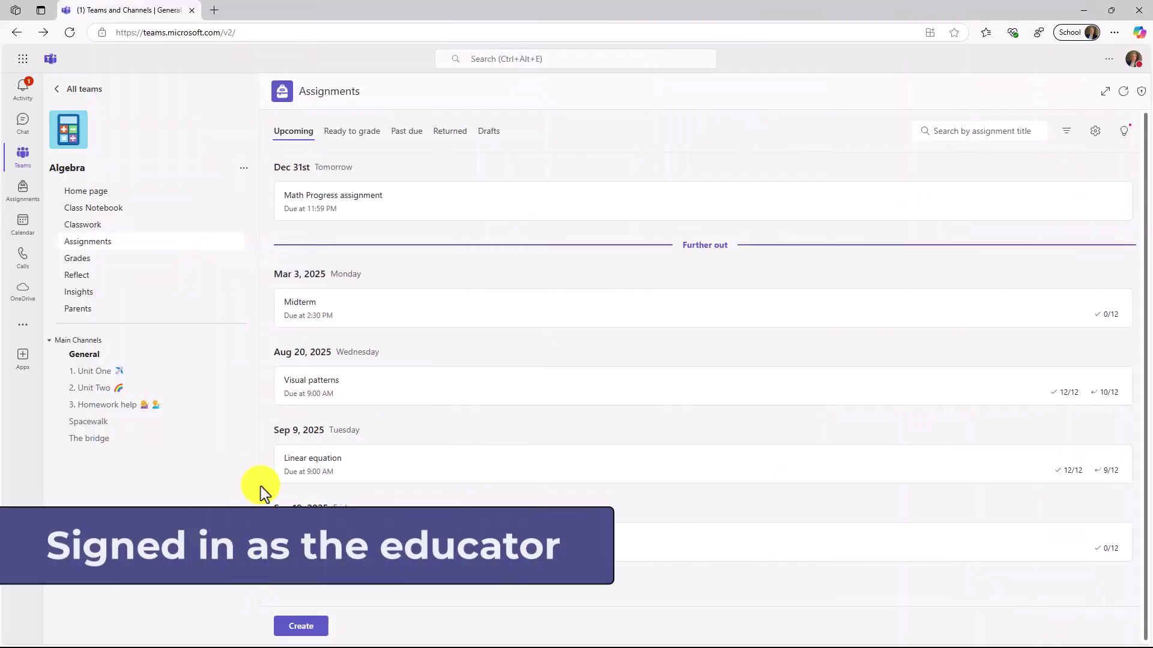
Open the turned-in student's Math Progress assignment and inspect the December 2 to December 16 points on the student's misconceptions chart.
{"action": "left_click", "coordinate": [547, 211]}
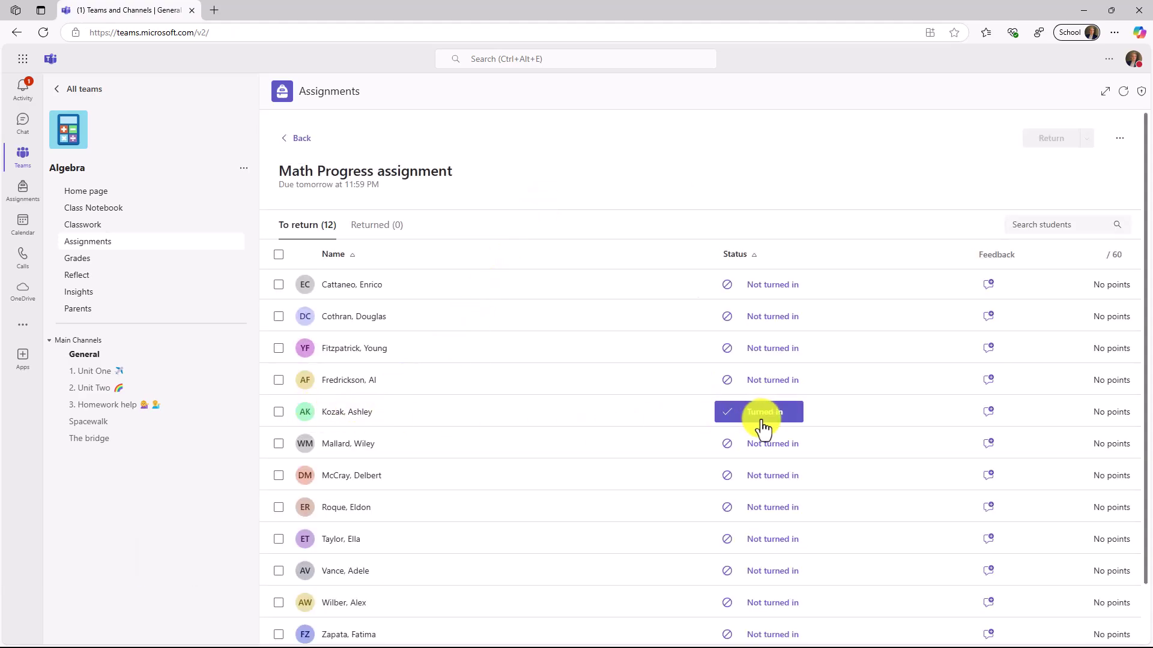
{"action": "left_click", "coordinate": [343, 413]}
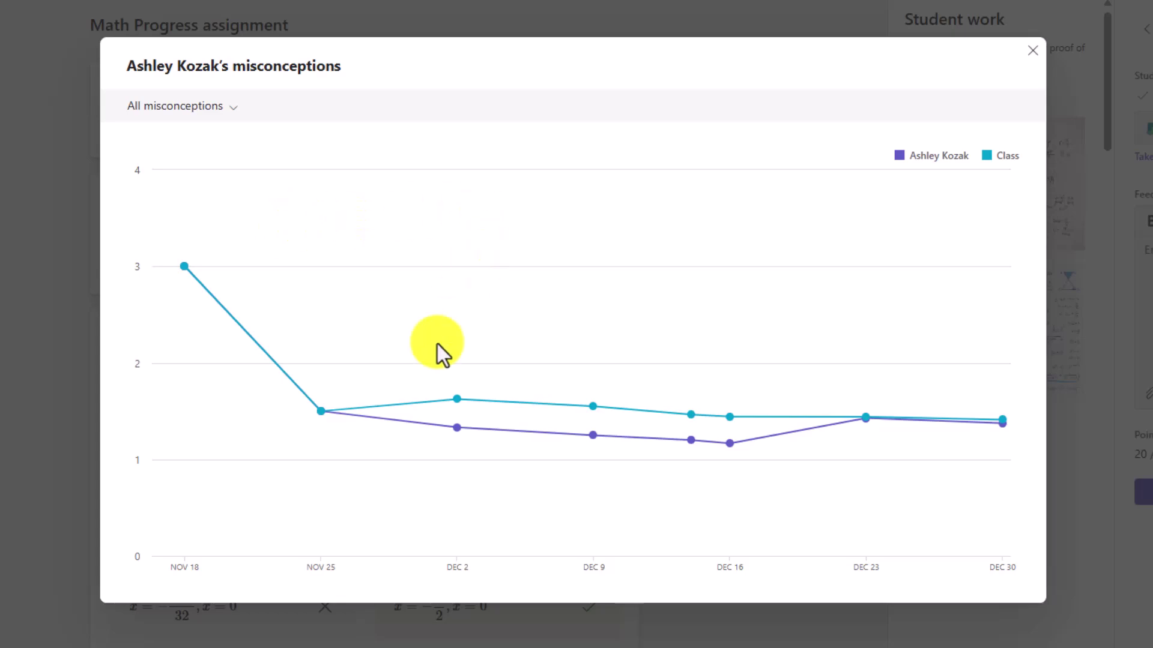
{"action": "mouse_move", "coordinate": [458, 428]}
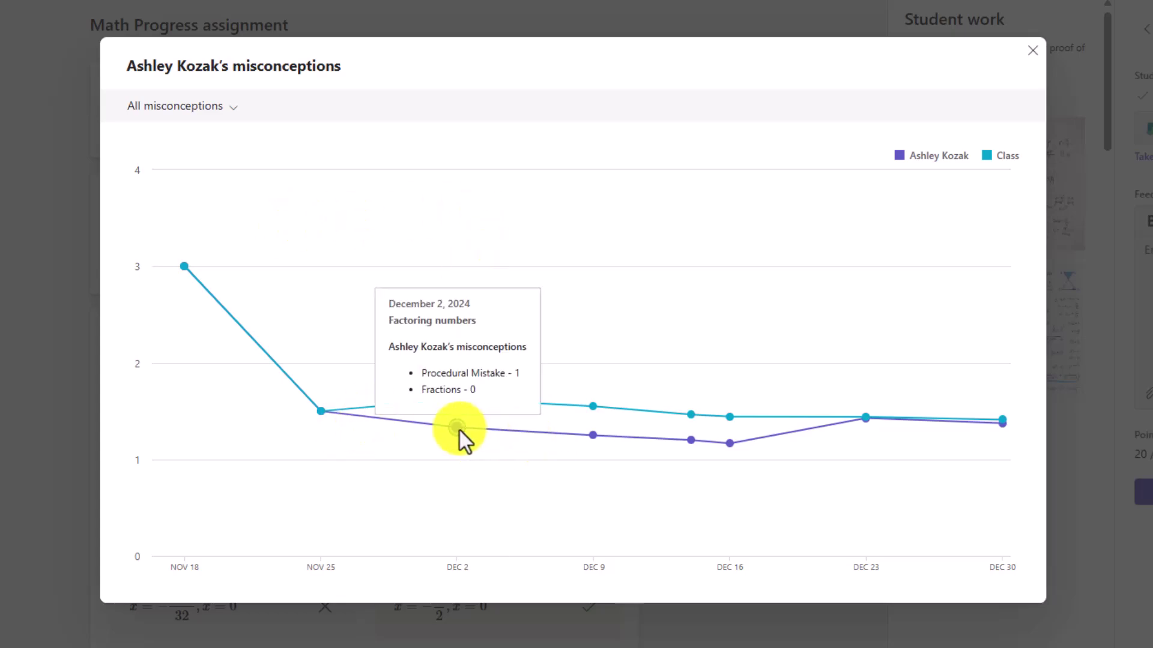
{"action": "mouse_move", "coordinate": [592, 433]}
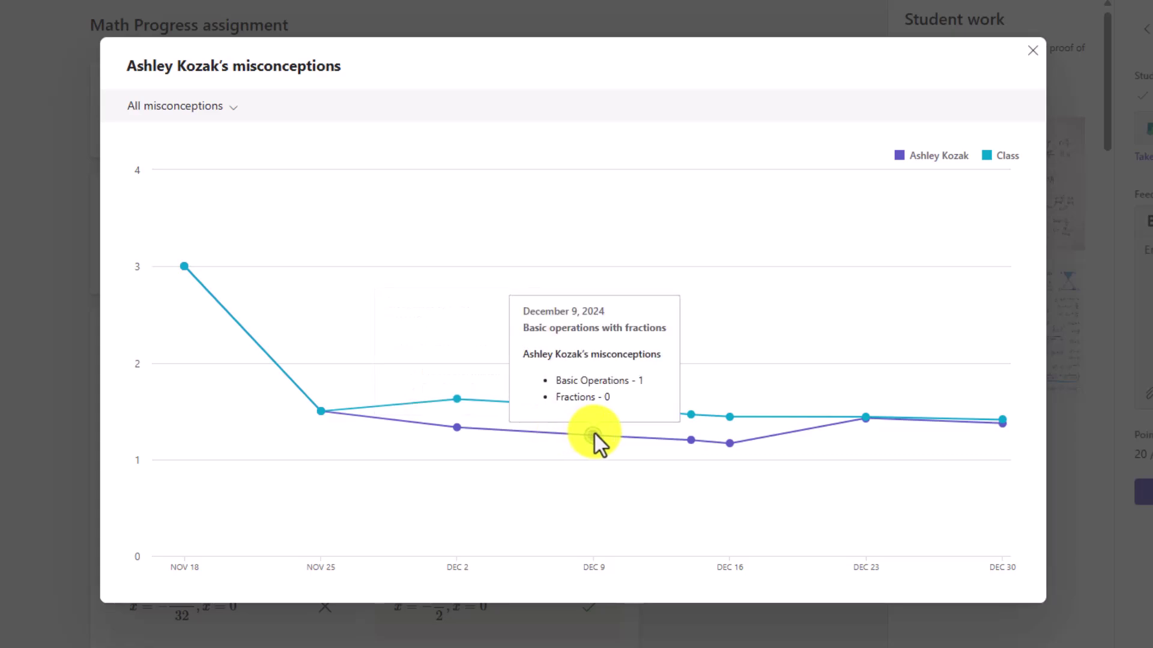
{"action": "mouse_move", "coordinate": [690, 441]}
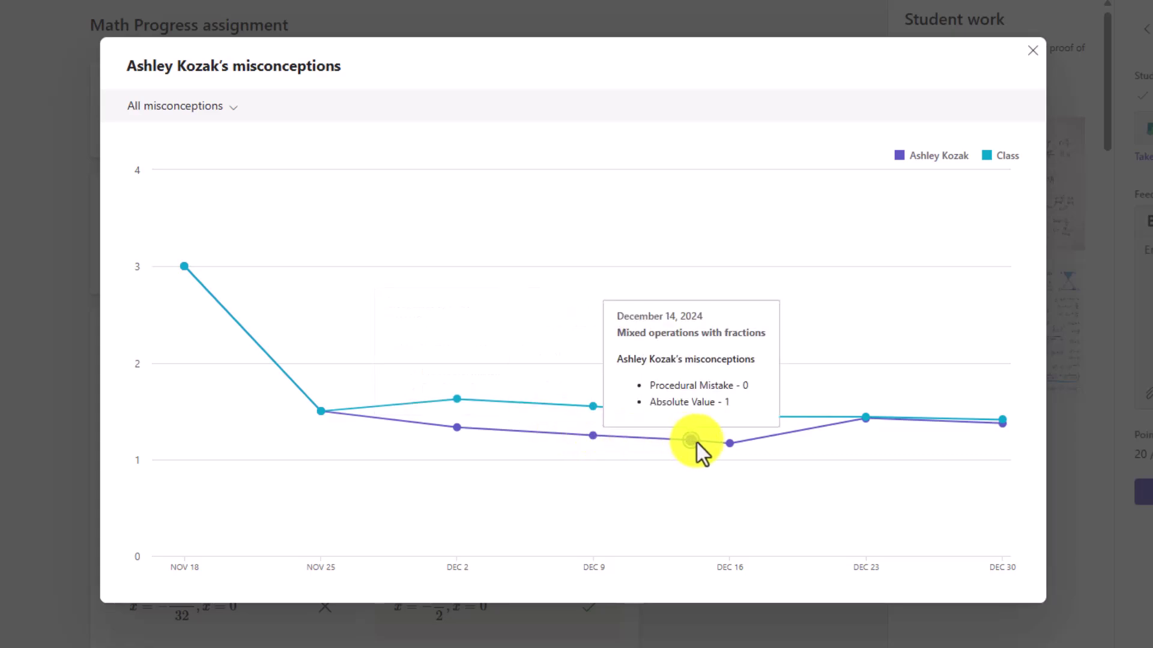
{"action": "mouse_move", "coordinate": [730, 444]}
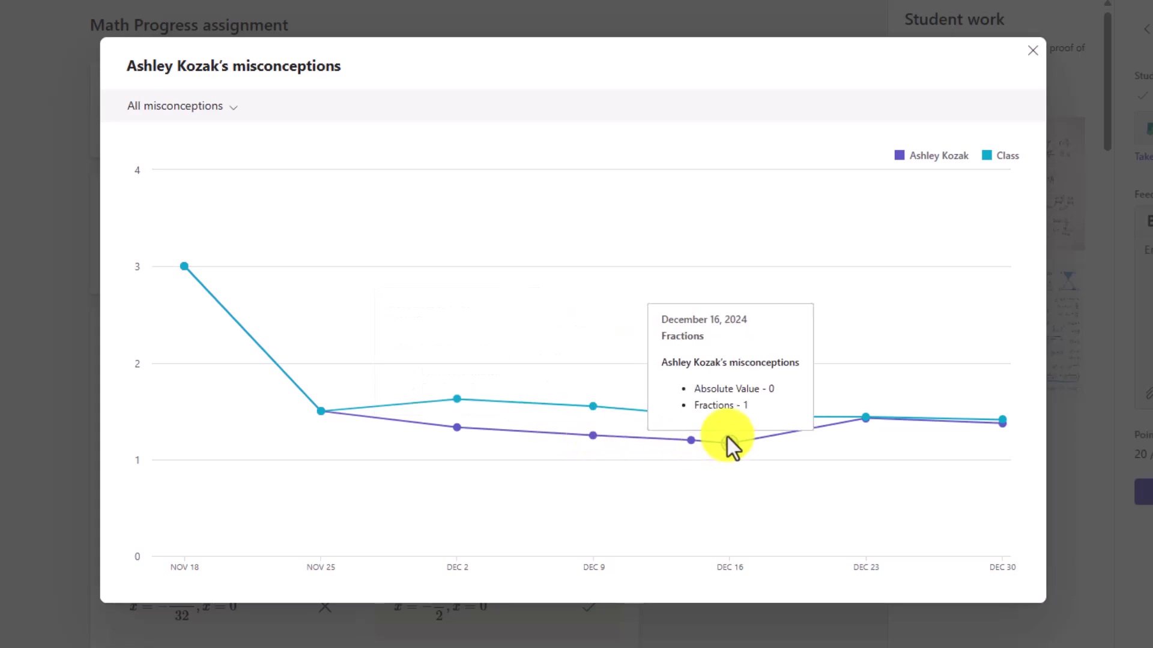
Filter the misconceptions chart by Fractions and Procedural Mistake, replace both filters with Absolute Value, and close the chart.
{"action": "left_click", "coordinate": [220, 111]}
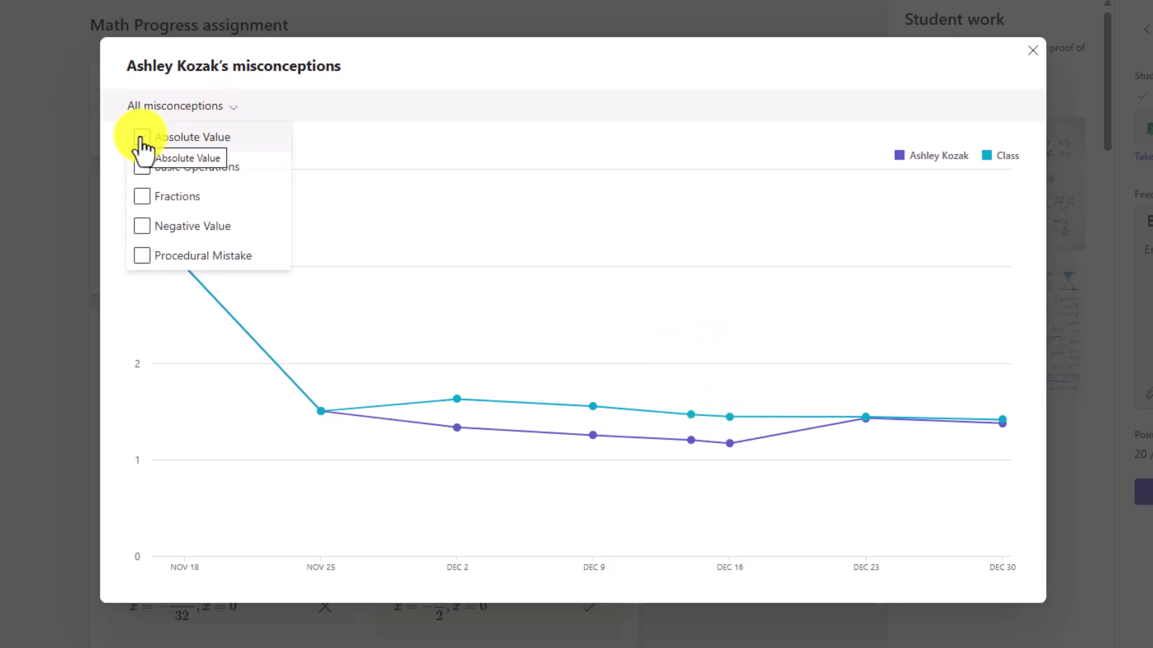
{"action": "left_click", "coordinate": [144, 198]}
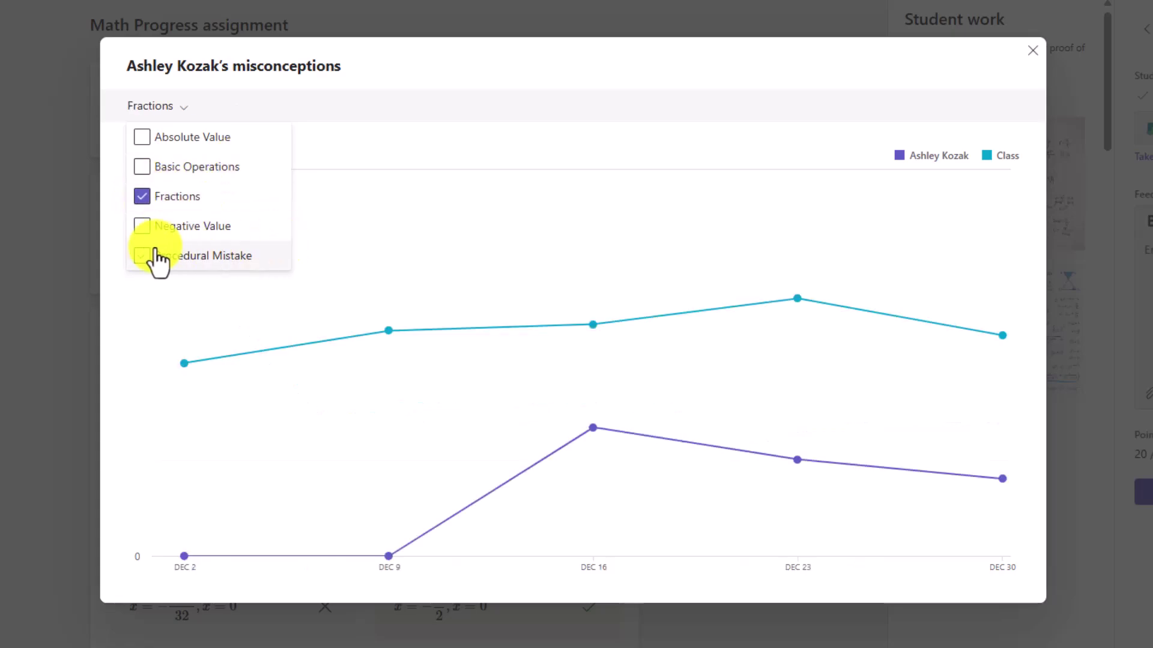
{"action": "left_click", "coordinate": [135, 257]}
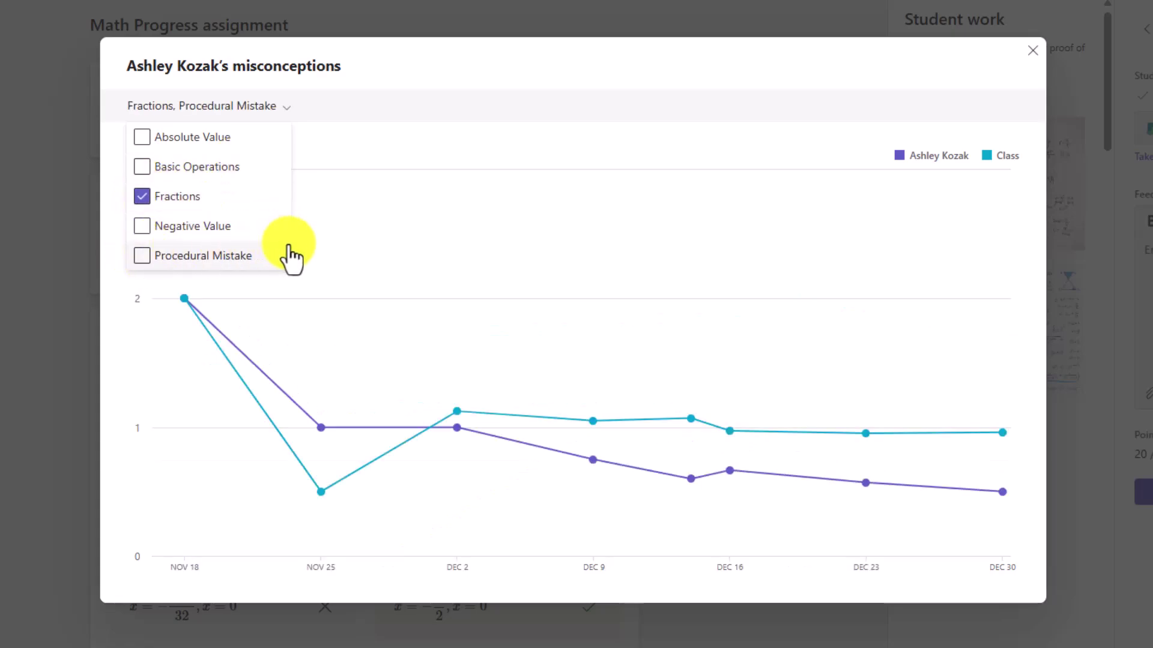
{"action": "left_click", "coordinate": [141, 263]}
{"action": "left_click", "coordinate": [143, 198]}
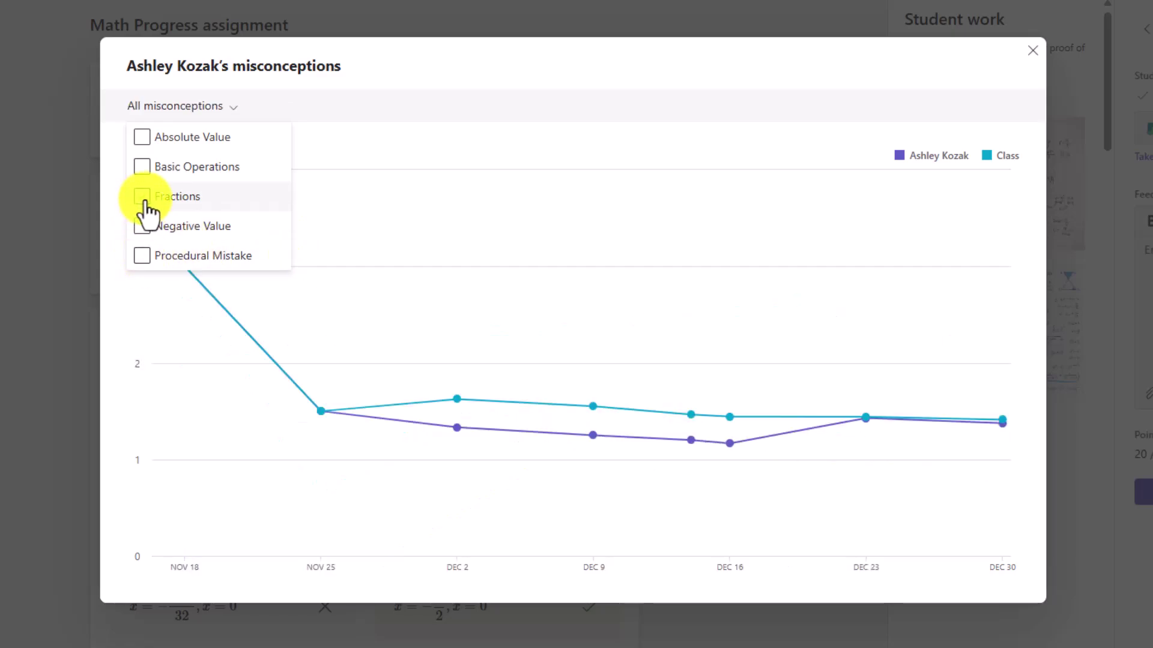
{"action": "left_click", "coordinate": [146, 139]}
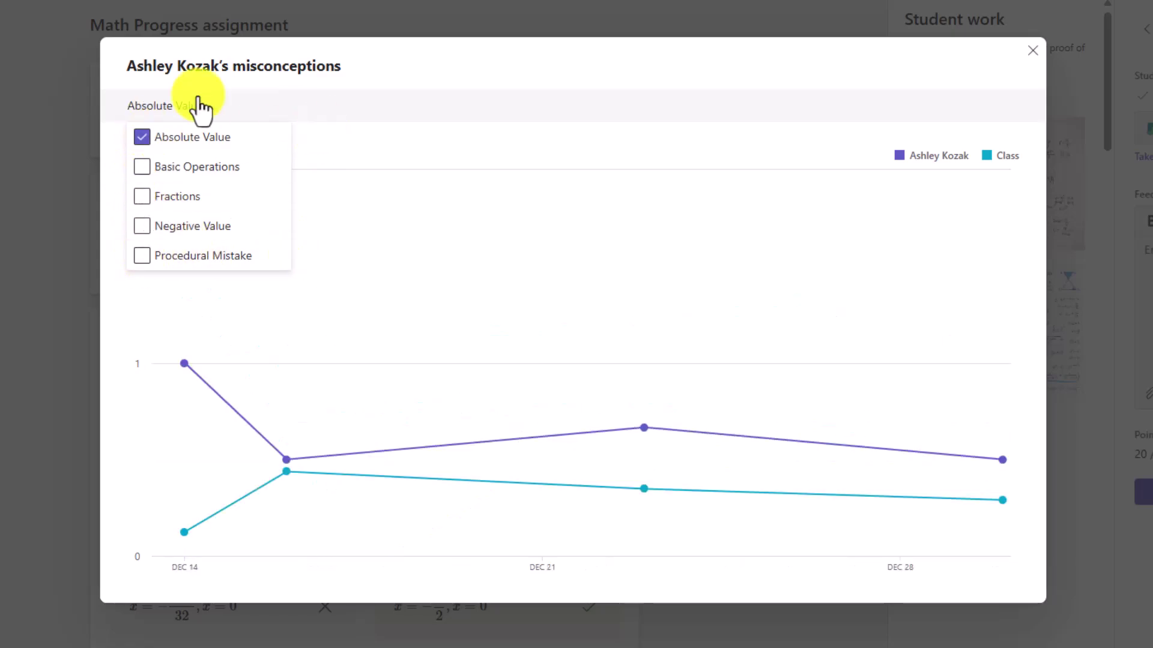
{"action": "left_click", "coordinate": [1032, 52]}
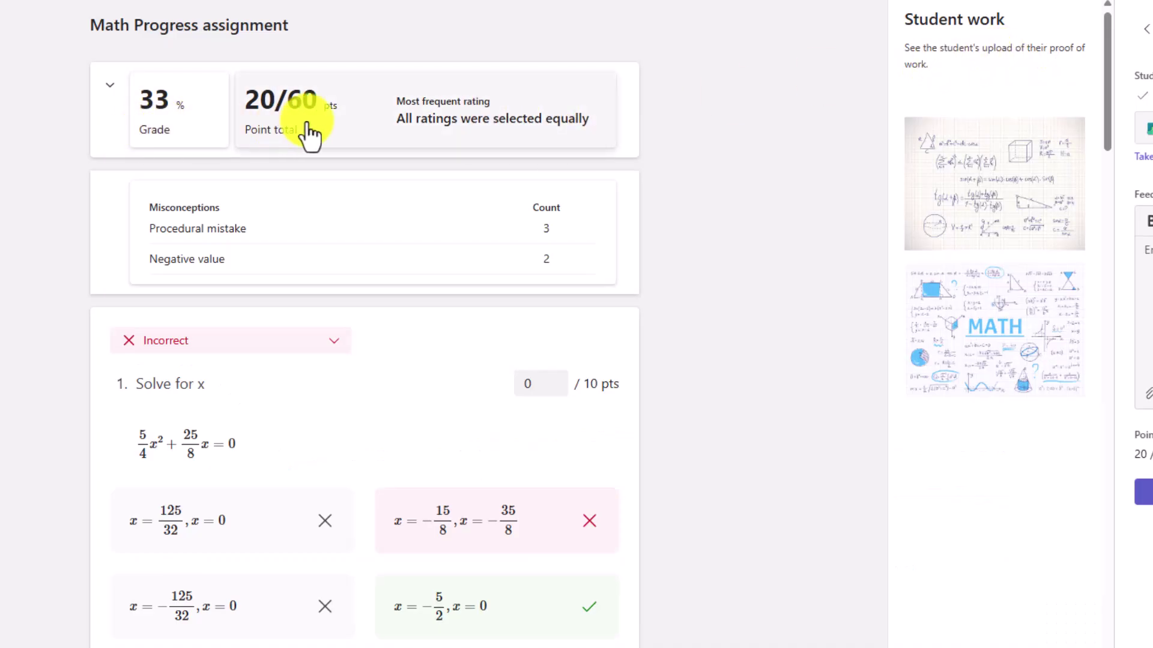
View the student's assignments list report and inspect the reported difficulty breakdowns, including the one for Addition and subtraction.
{"action": "left_click", "coordinate": [389, 124]}
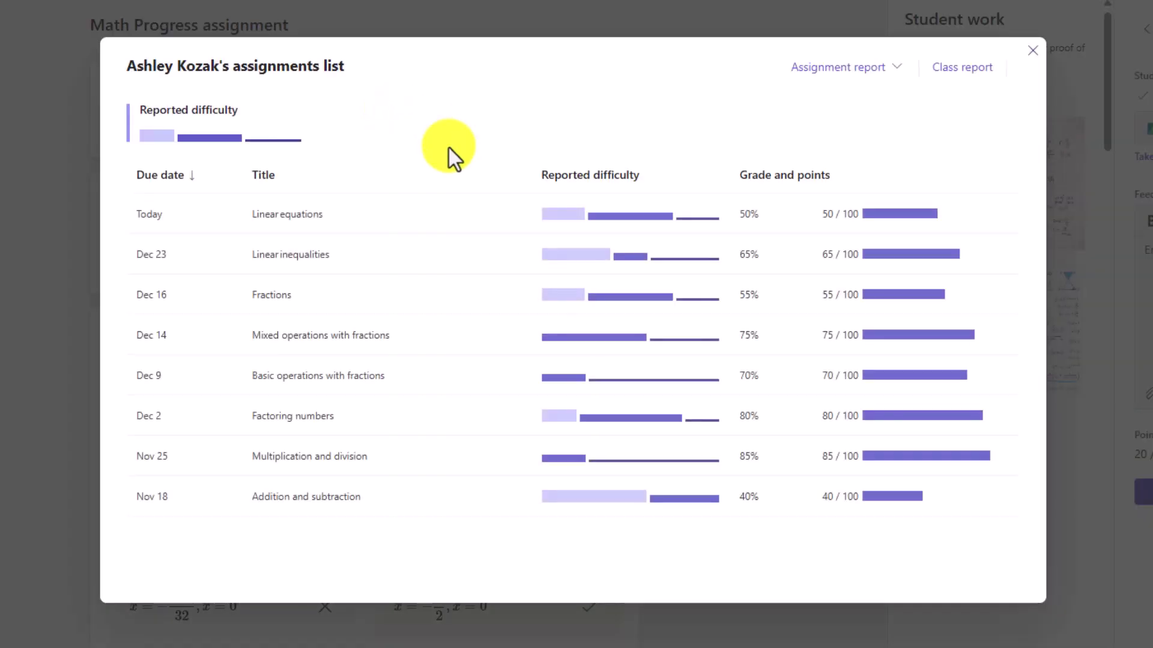
{"action": "mouse_move", "coordinate": [157, 136]}
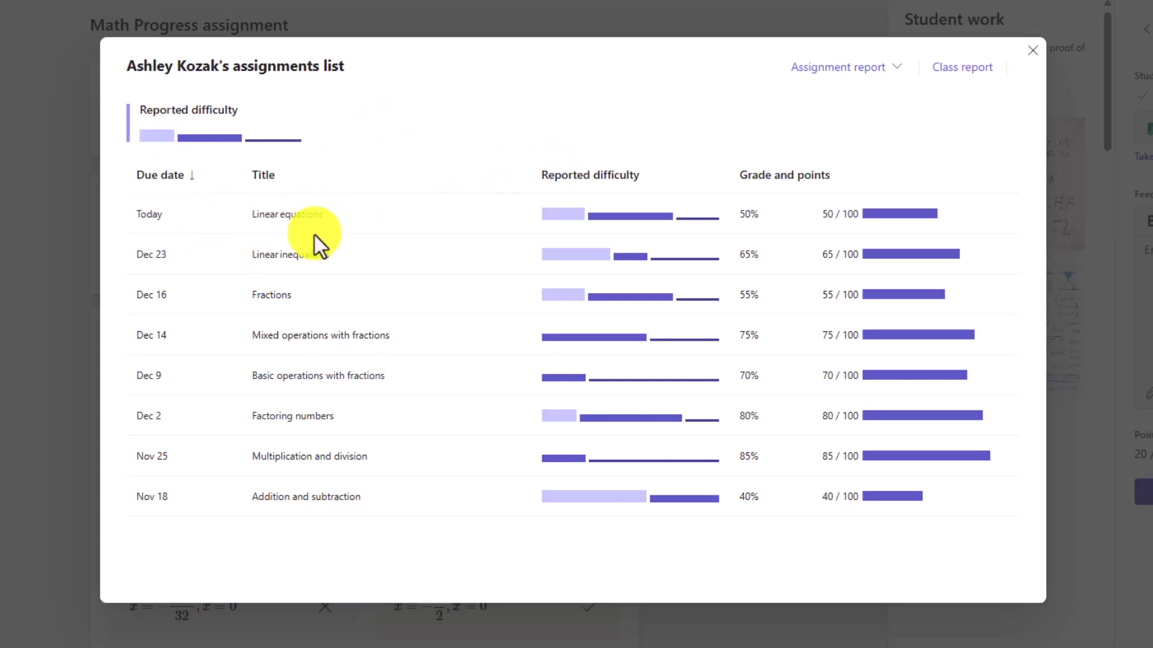
{"action": "mouse_move", "coordinate": [596, 496]}
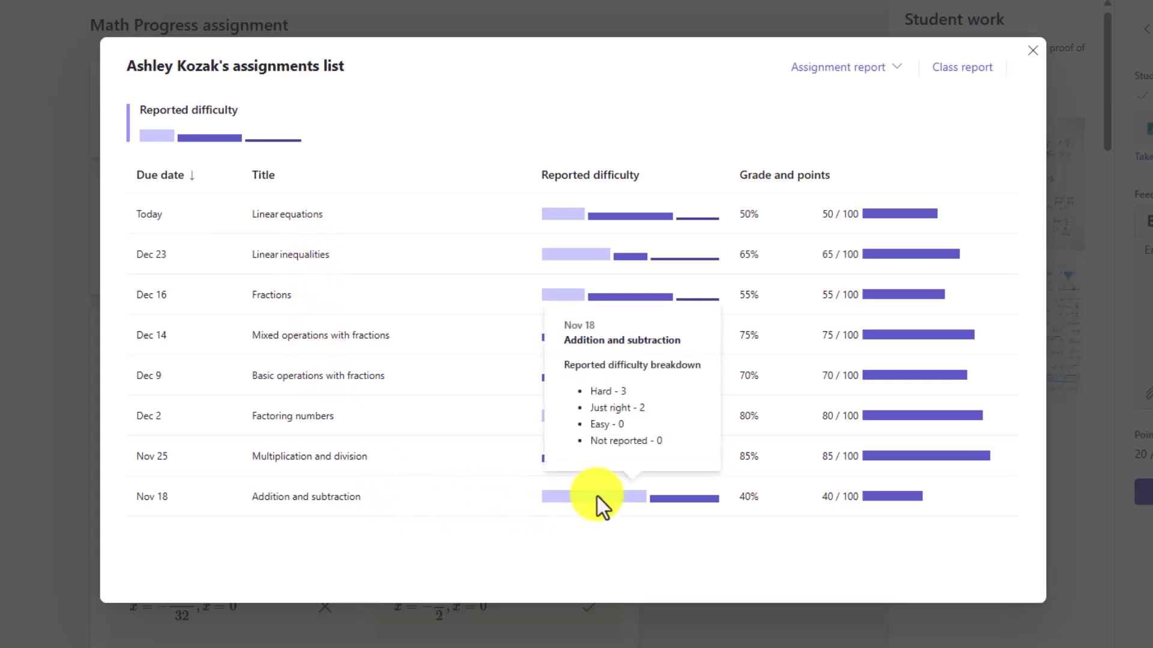
{"action": "mouse_move", "coordinate": [672, 218]}
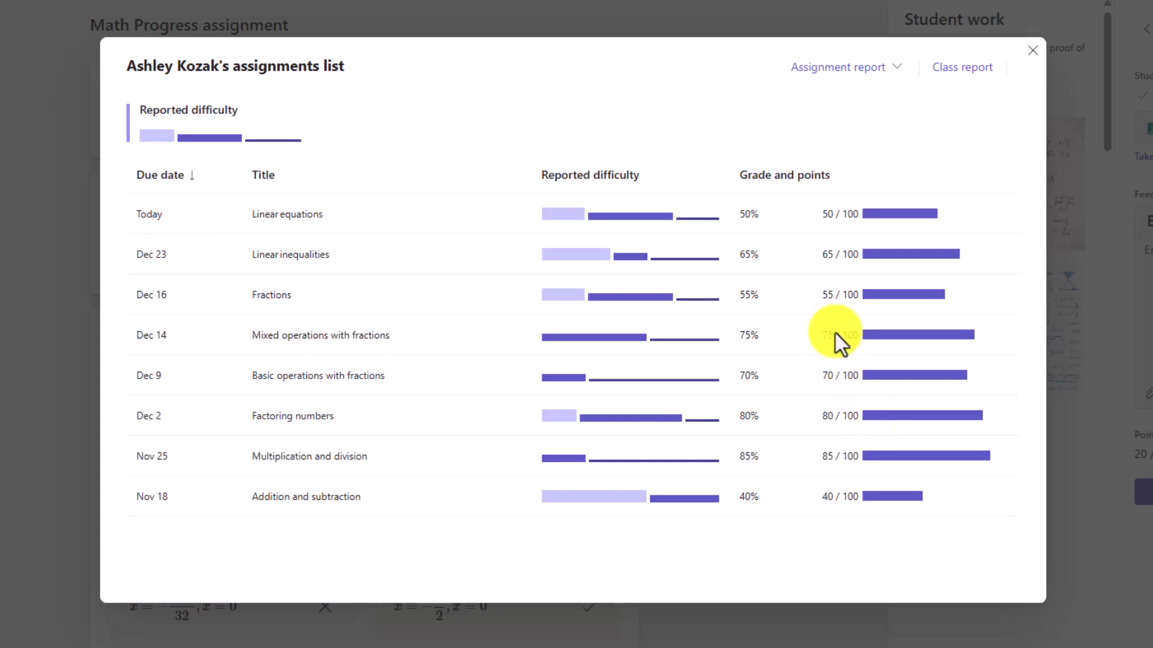
View the assignment question reports for Multiplication and division and for Fractions, and return to the student report.
{"action": "left_click", "coordinate": [899, 65]}
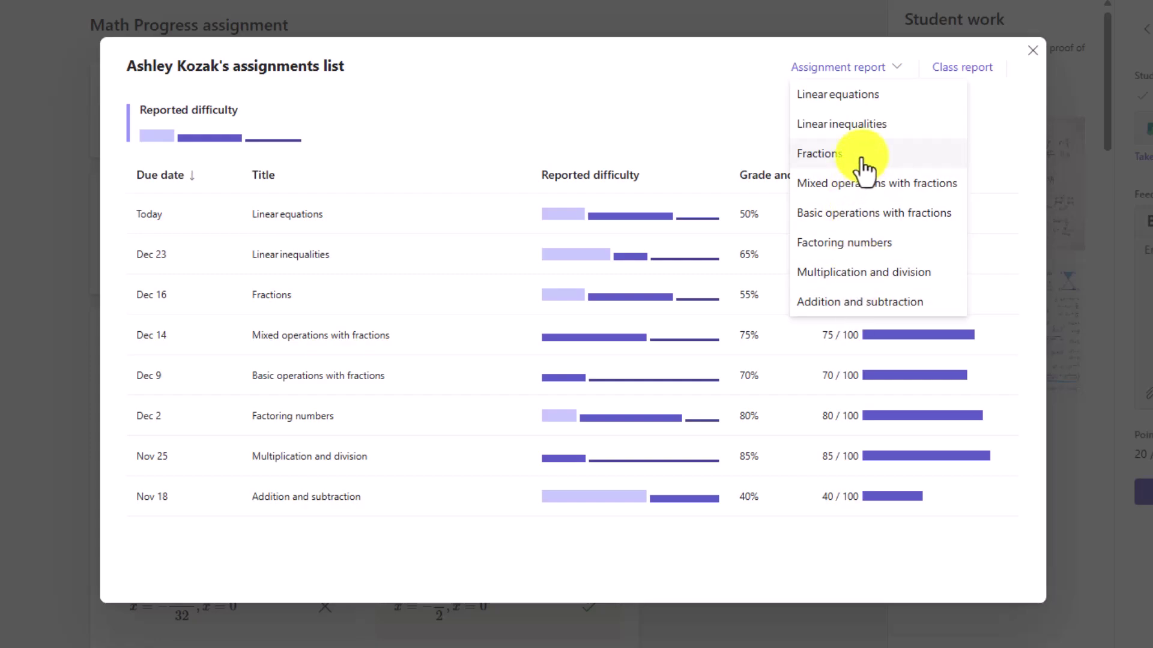
{"action": "left_click", "coordinate": [888, 271]}
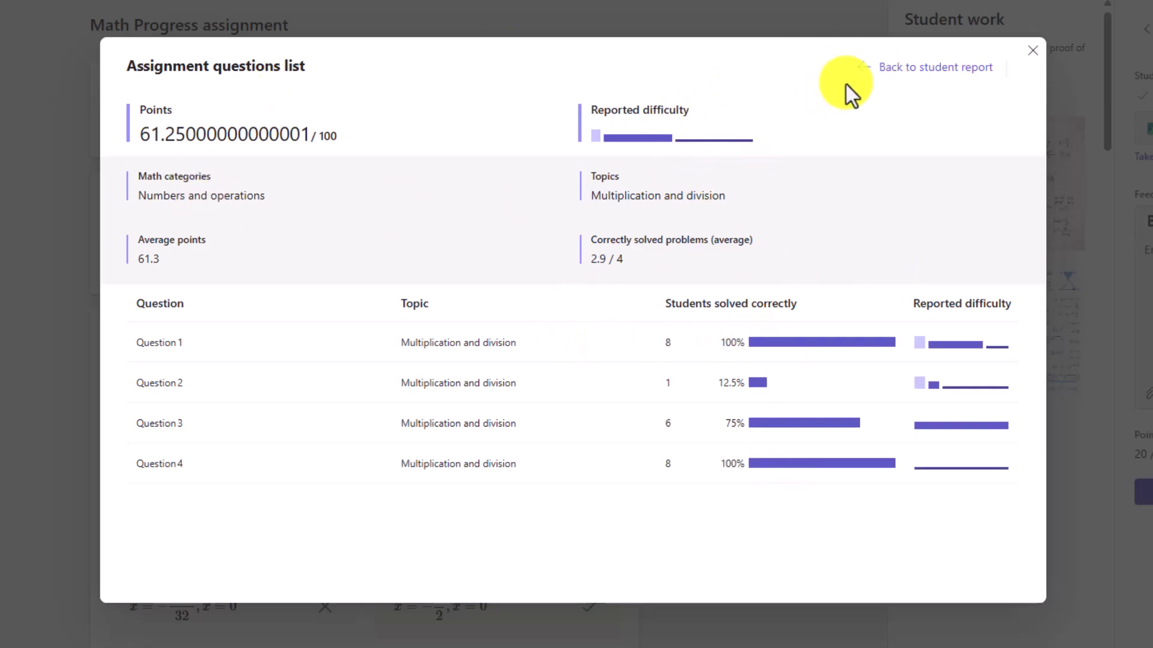
{"action": "left_click", "coordinate": [862, 75]}
{"action": "left_click", "coordinate": [857, 75]}
{"action": "left_click", "coordinate": [816, 148]}
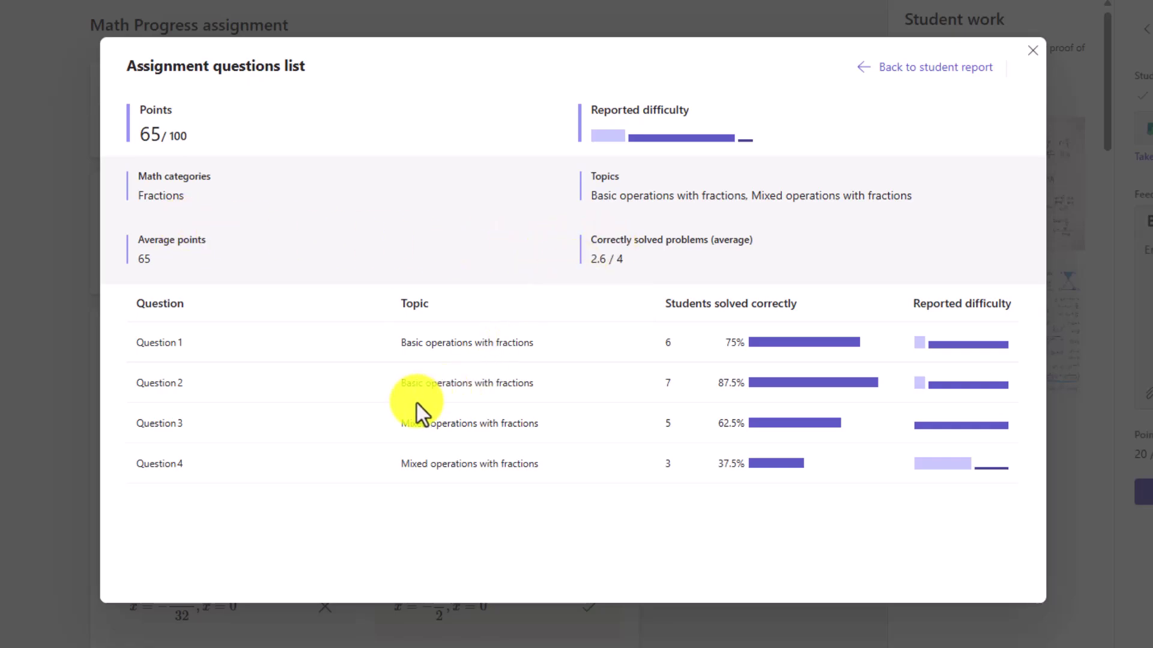
{"action": "left_click", "coordinate": [864, 67]}
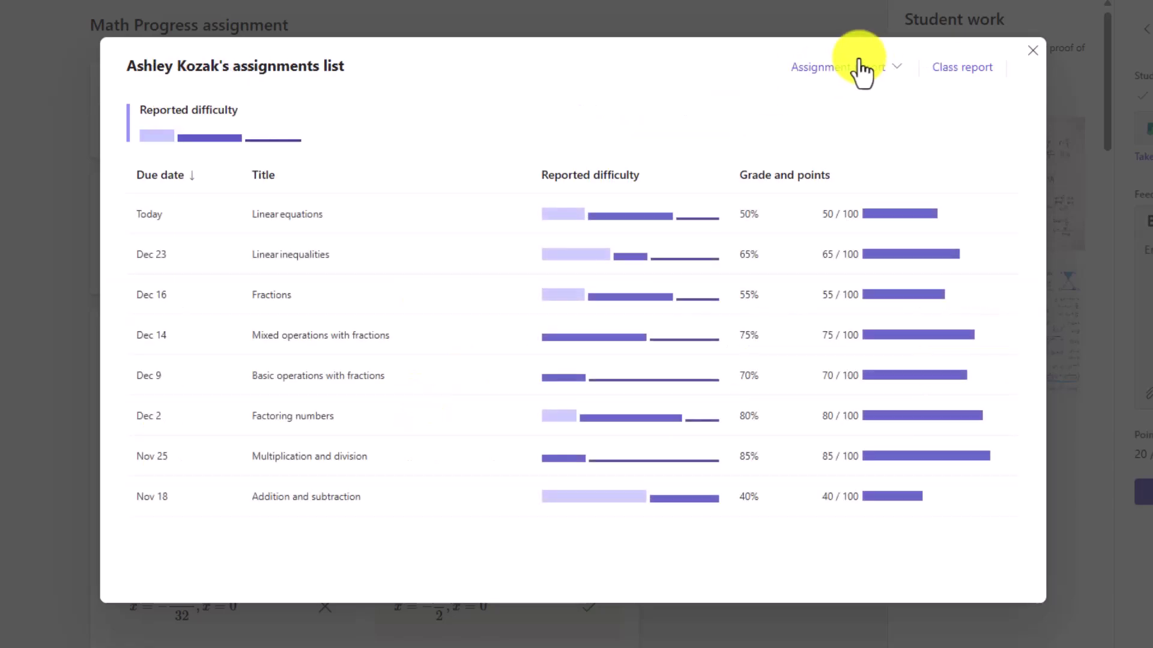
View the class assignments report and its date range options, return to the student report, and close it.
{"action": "left_click", "coordinate": [976, 71]}
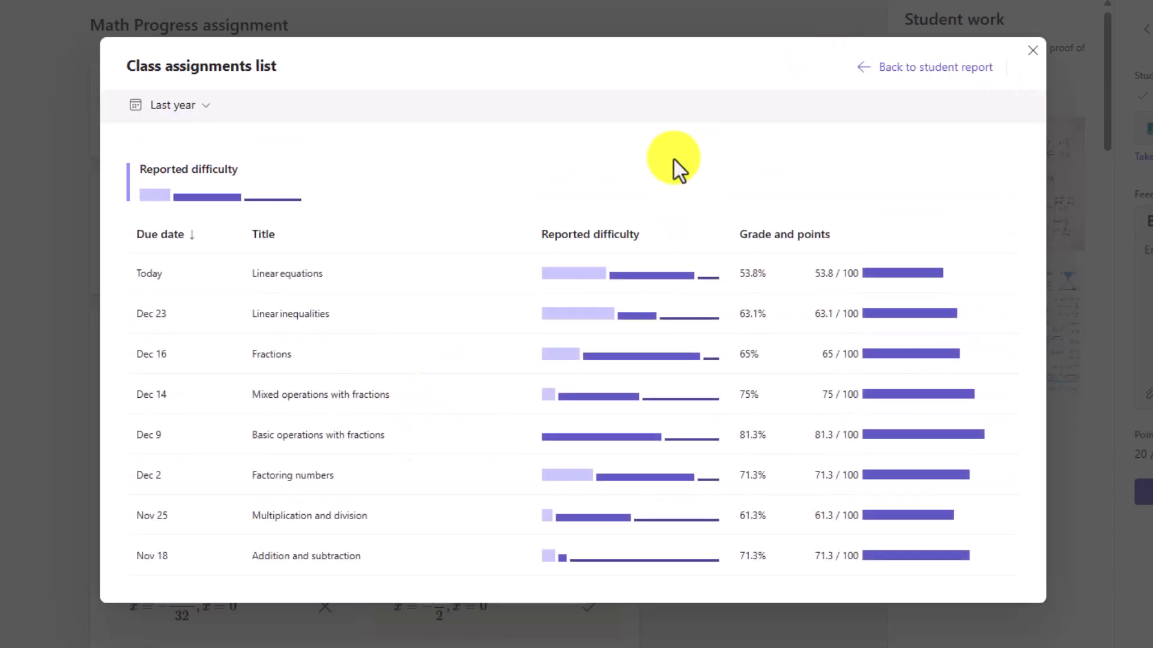
{"action": "left_click", "coordinate": [190, 108]}
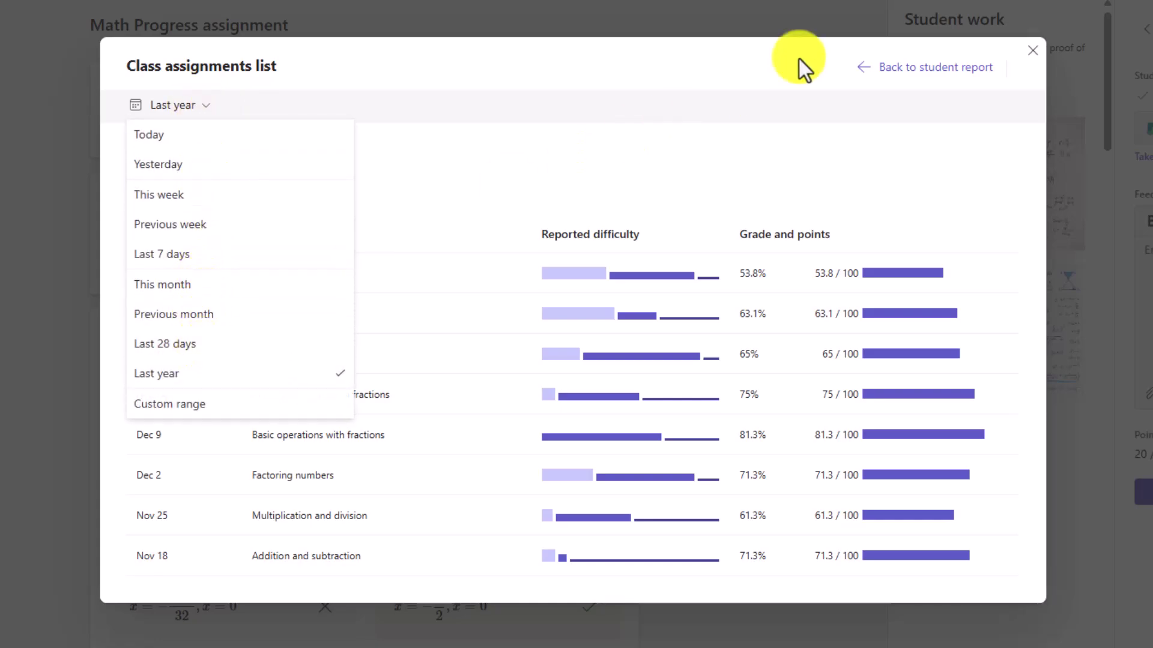
{"action": "left_click", "coordinate": [865, 68]}
{"action": "left_click", "coordinate": [1033, 51]}
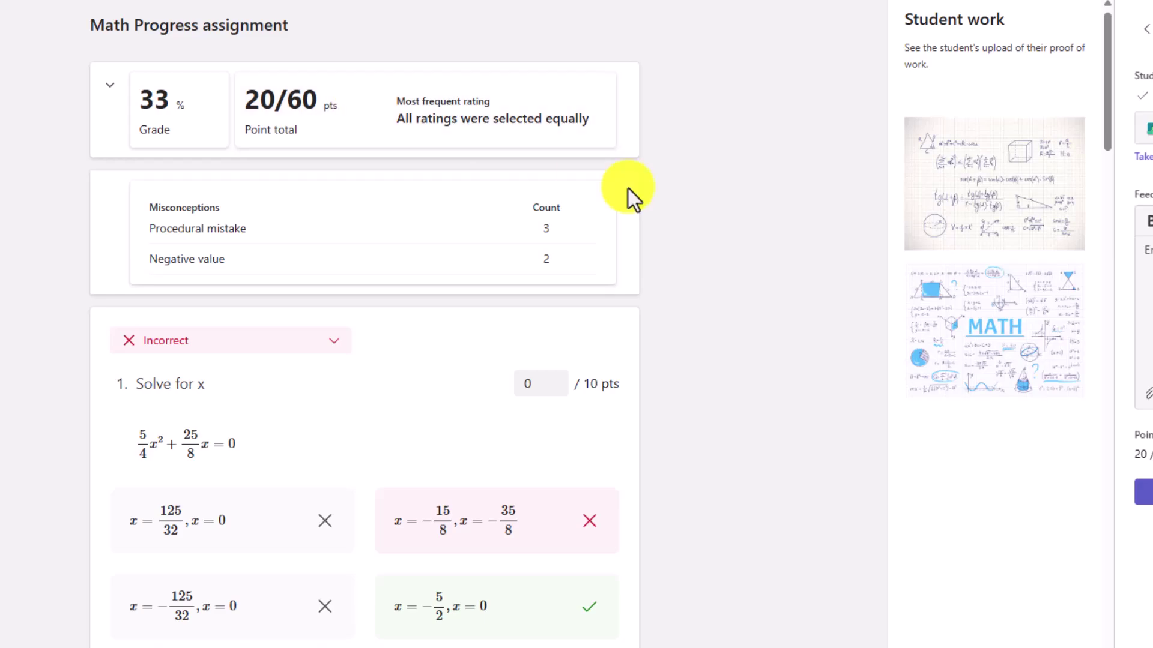
Look through the misconceptions available for question 1 without changing the selection.
{"action": "scroll", "coordinate": [651, 206], "scroll_direction": "down", "scroll_amount": 2}
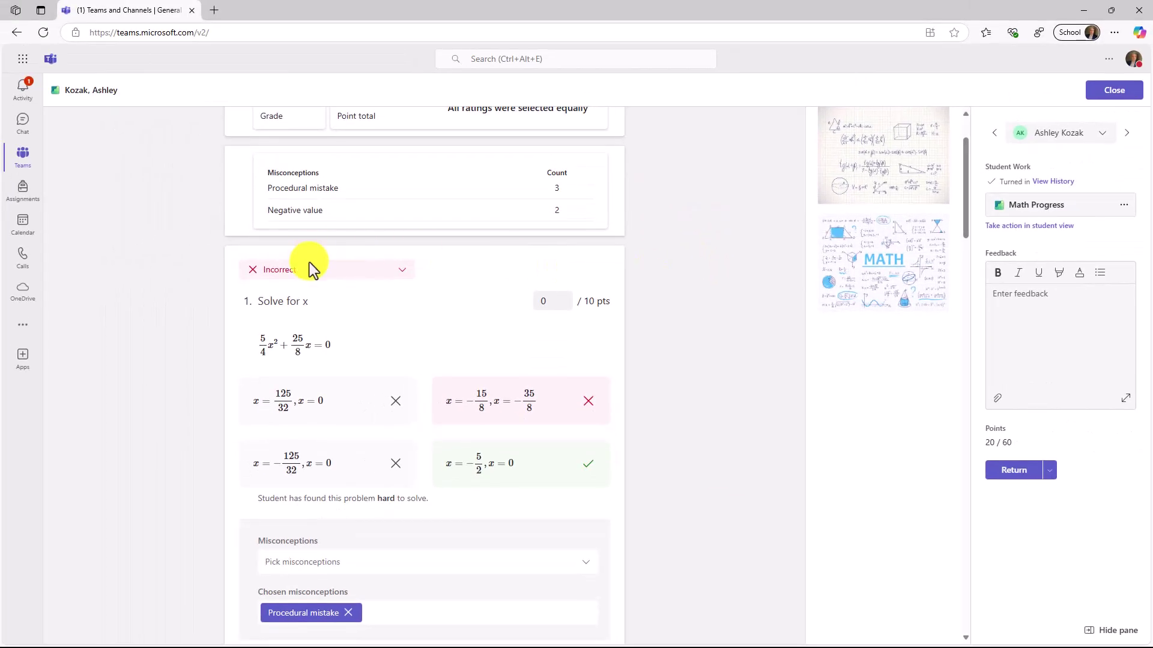
{"action": "scroll", "coordinate": [434, 315], "scroll_direction": "down", "scroll_amount": 4}
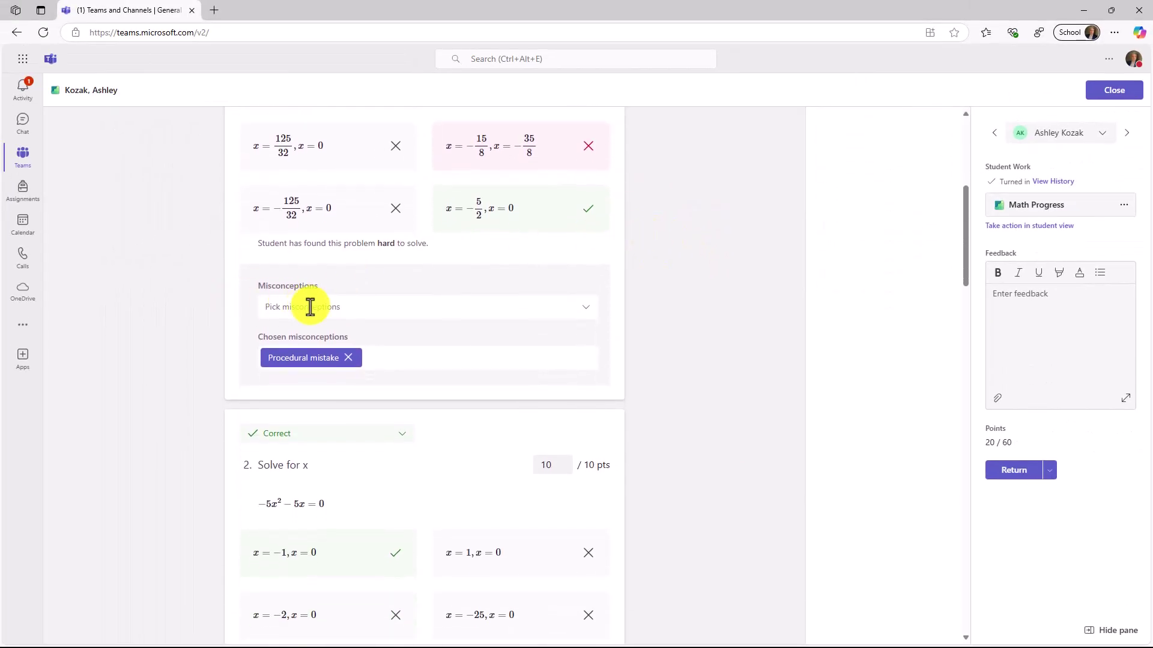
{"action": "left_click", "coordinate": [590, 314]}
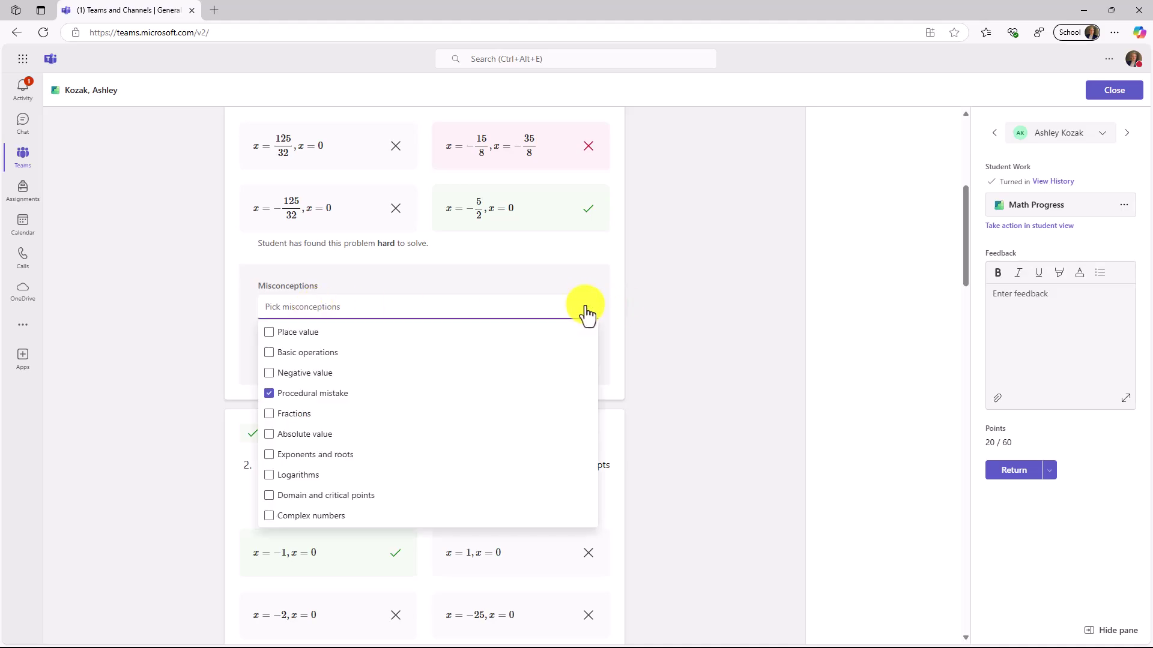
{"action": "left_click", "coordinate": [586, 313]}
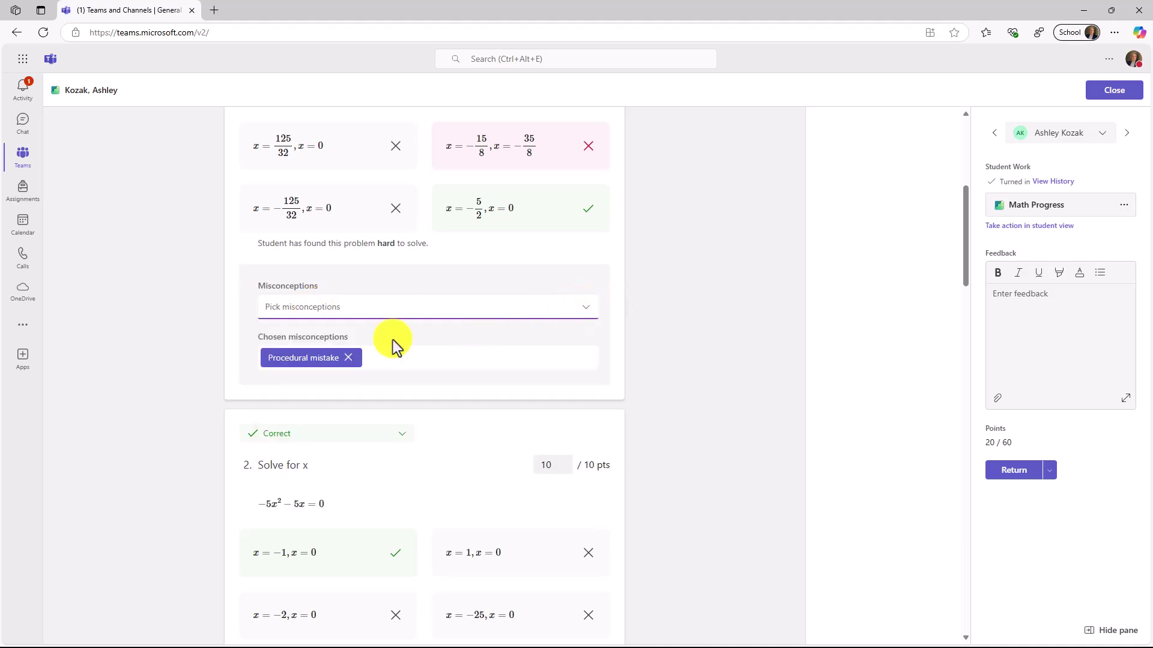
{"action": "left_click", "coordinate": [588, 315]}
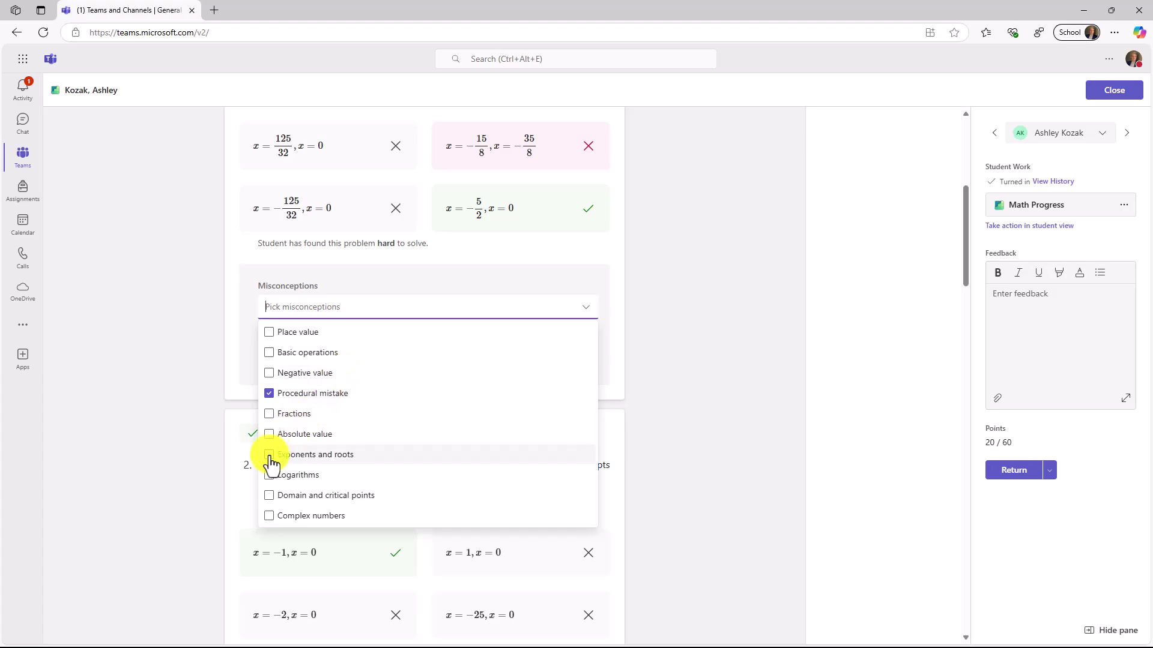
{"action": "left_click", "coordinate": [587, 313]}
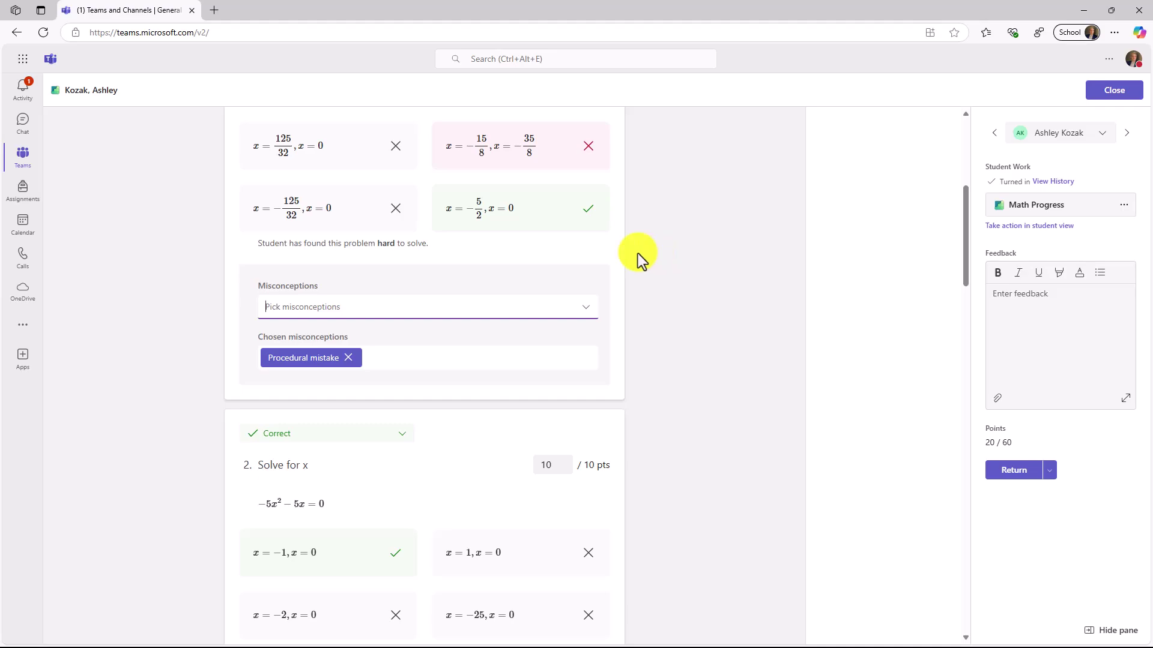
Review the student's answers, difficulty ratings and misconceptions for the remaining questions through question 6, and return to the assignment summary.
{"action": "scroll", "coordinate": [636, 287], "scroll_direction": "down", "scroll_amount": 12}
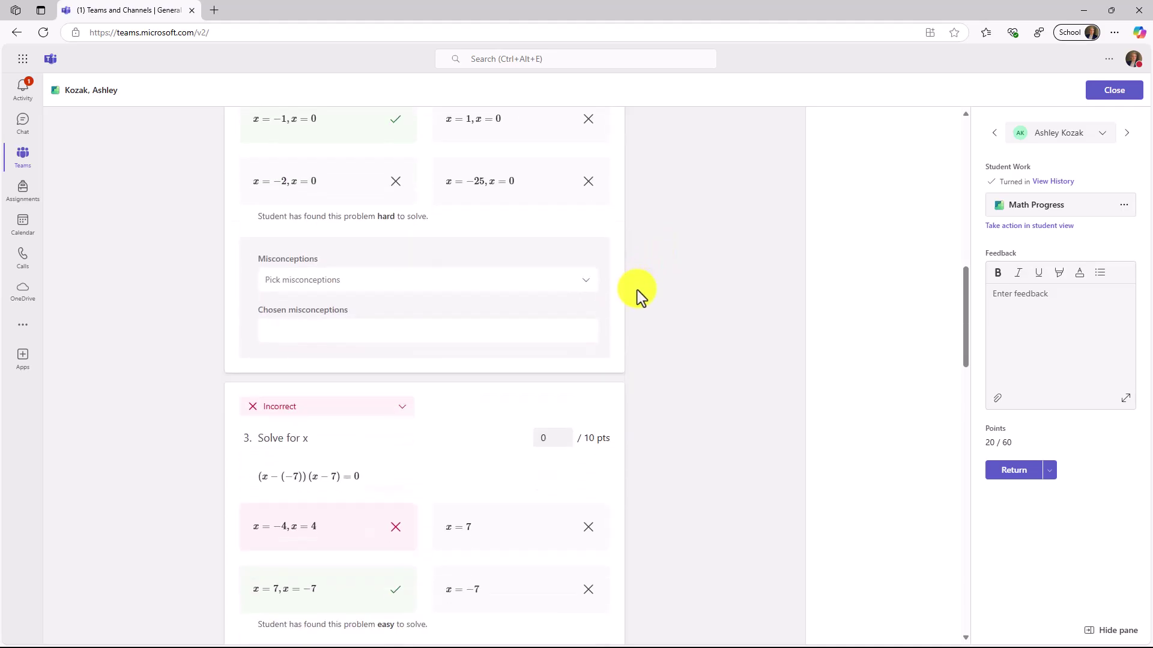
{"action": "scroll", "coordinate": [639, 290], "scroll_direction": "down", "scroll_amount": 12}
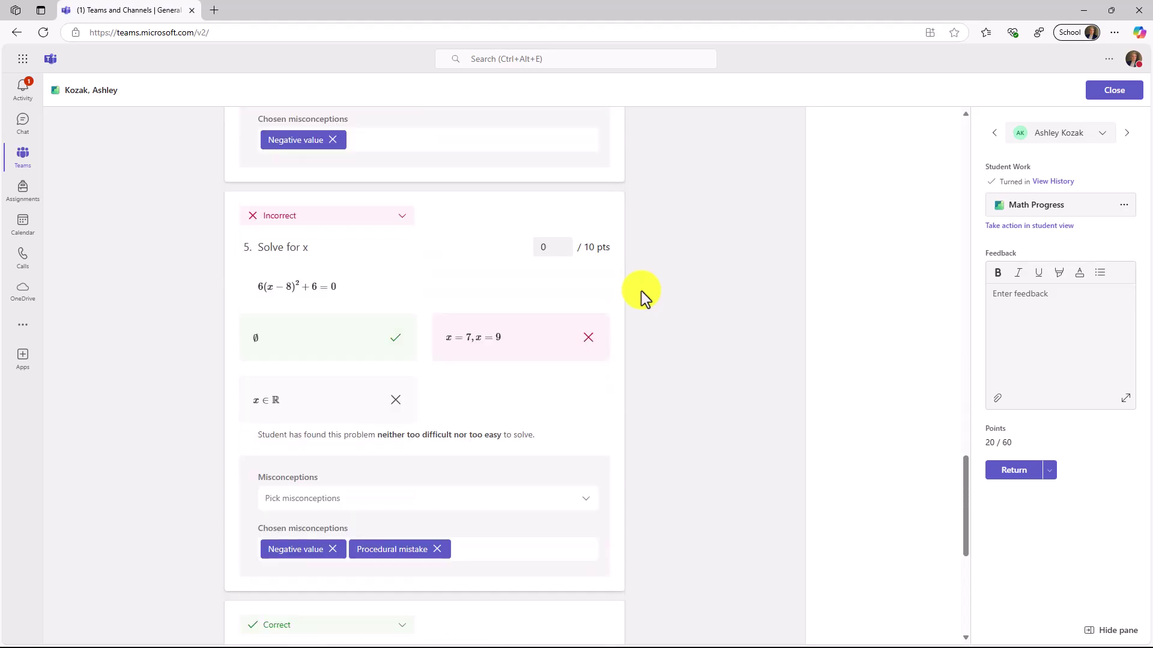
{"action": "scroll", "coordinate": [641, 290], "scroll_direction": "down", "scroll_amount": 6}
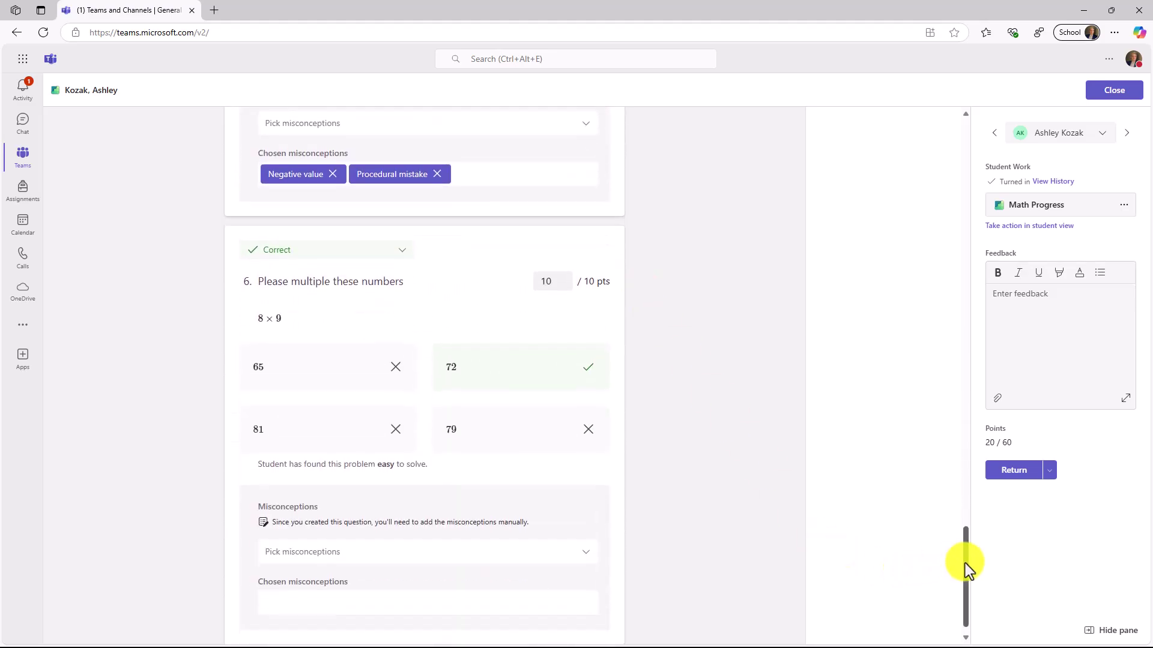
{"action": "left_click_drag", "start_coordinate": [965, 563], "coordinate": [927, 133]}
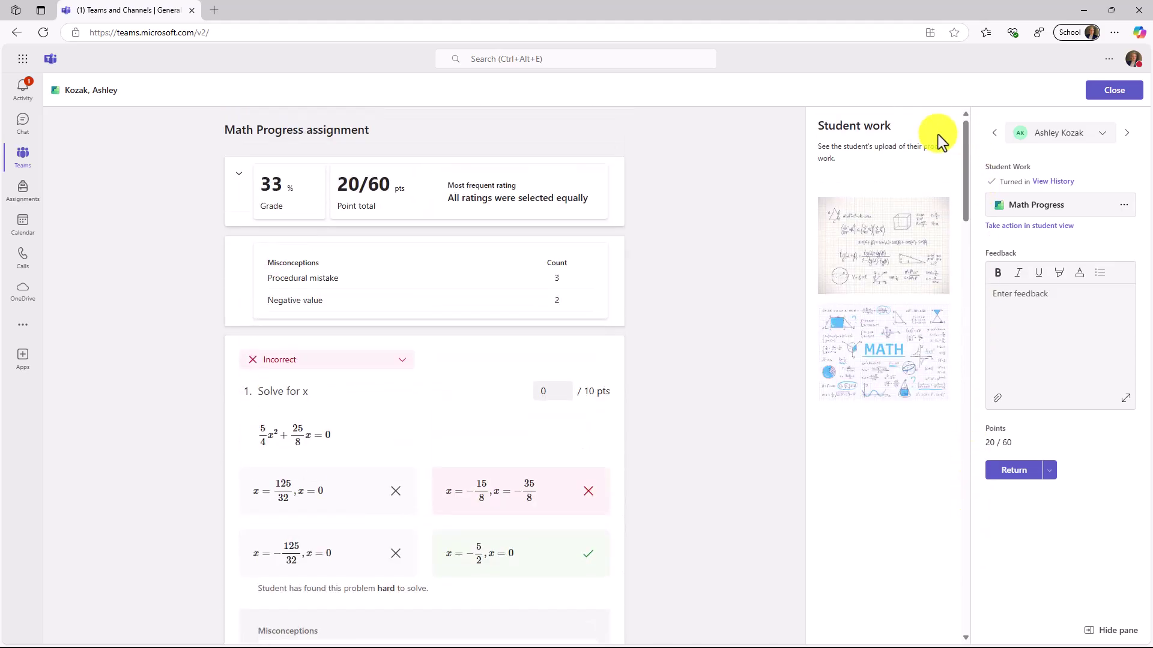
View both of the student's uploaded work pictures enlarged beside question 1.
{"action": "left_click", "coordinate": [880, 259]}
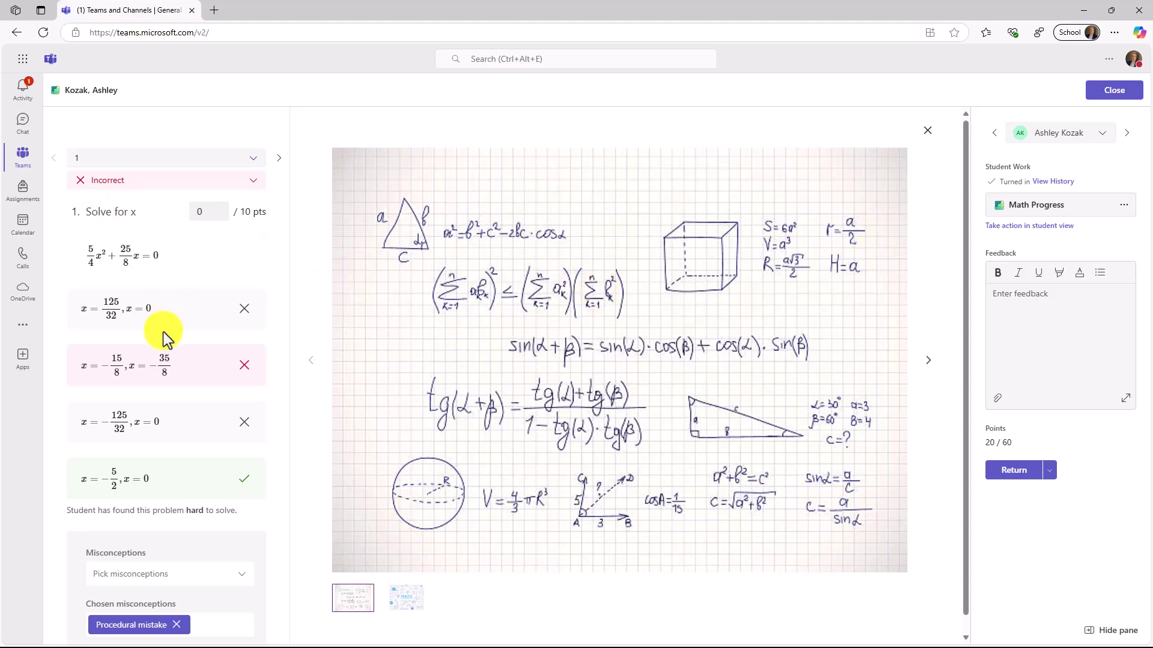
{"action": "left_click", "coordinate": [929, 360]}
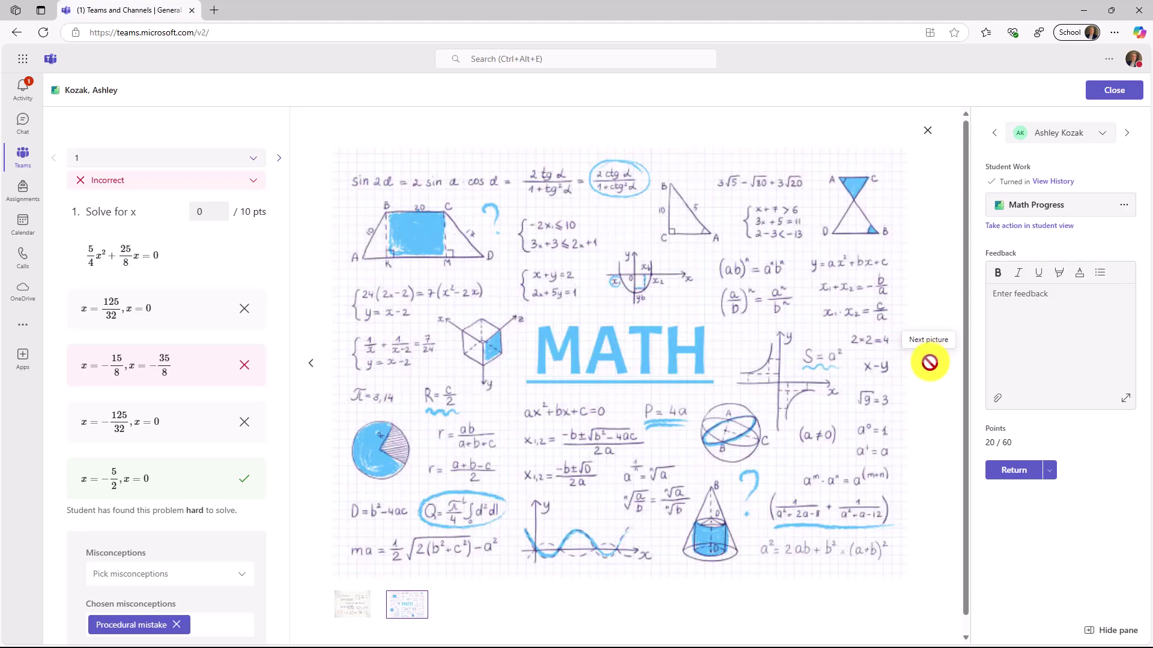
Close the enlarged picture, enter the feedback "Needs a little more work, check out the solutions", and return the assignment to the student.
{"action": "left_click", "coordinate": [929, 131]}
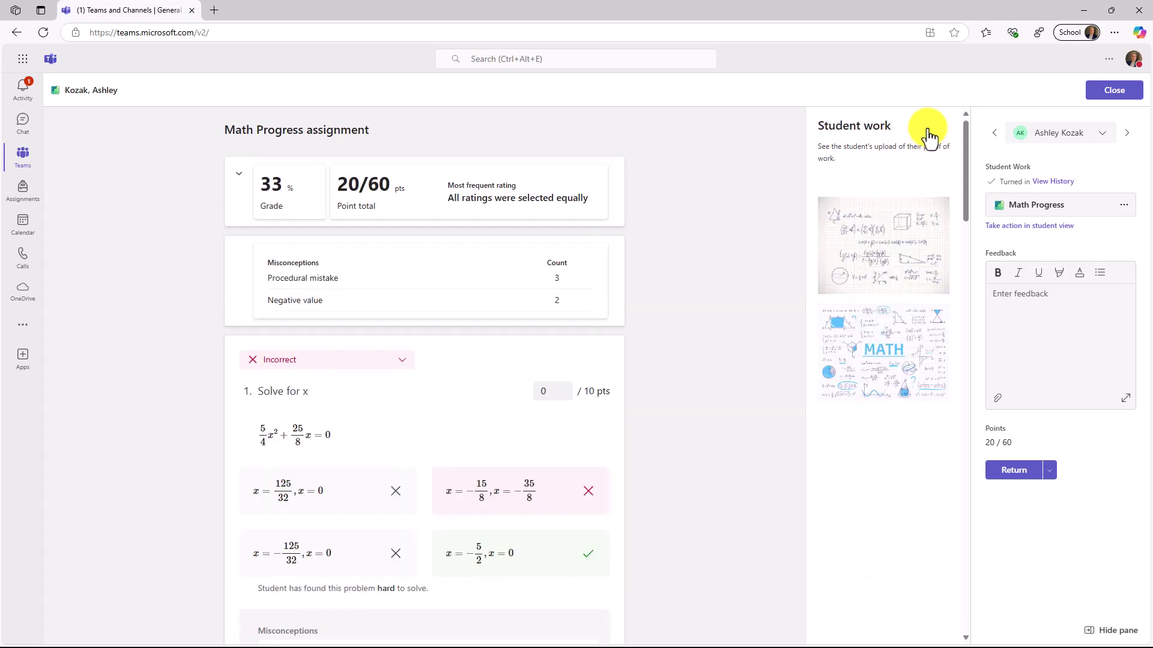
{"action": "left_click", "coordinate": [1048, 322]}
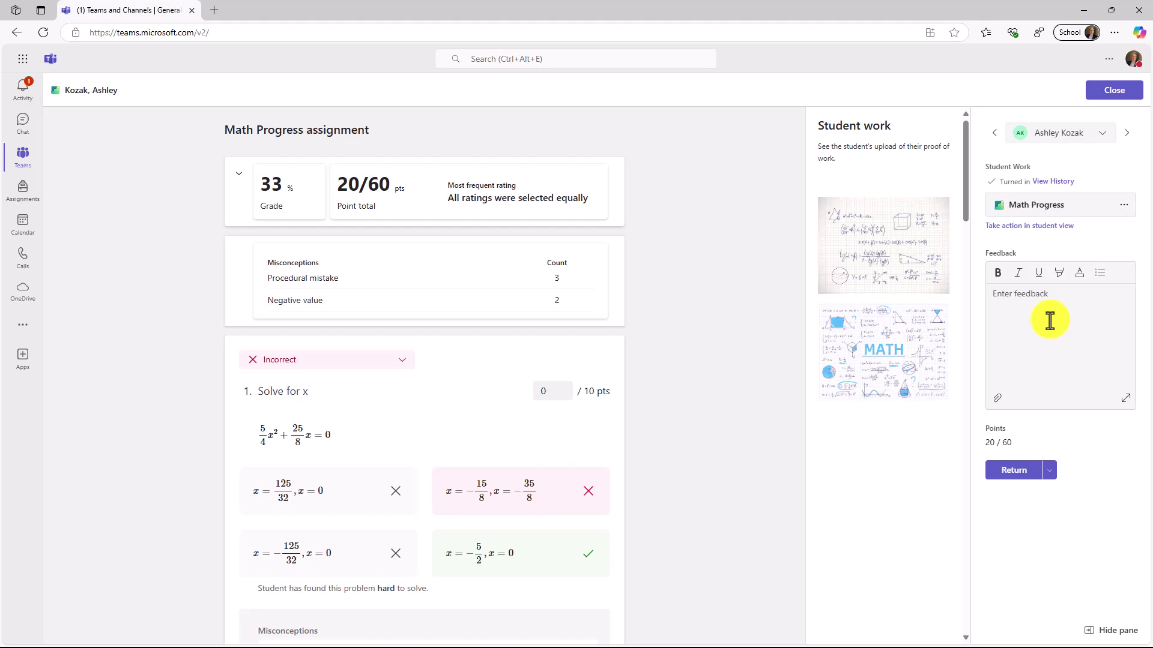
{"action": "type", "text": "Needs a little more work, check out the solutions"}
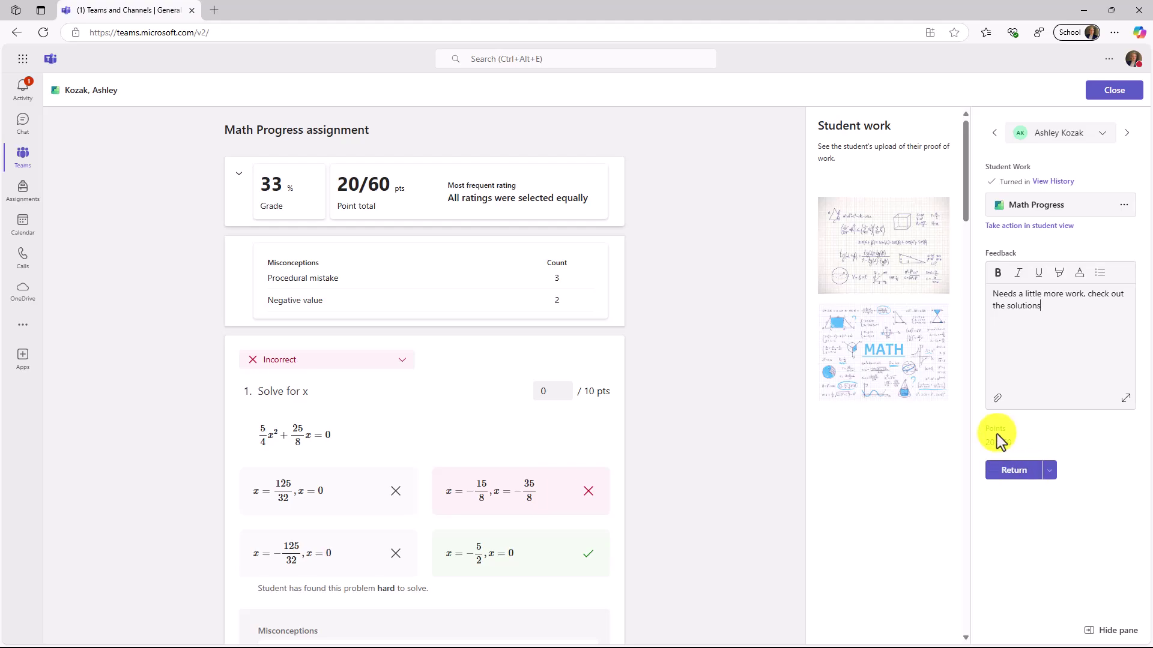
{"action": "left_click", "coordinate": [1011, 474]}
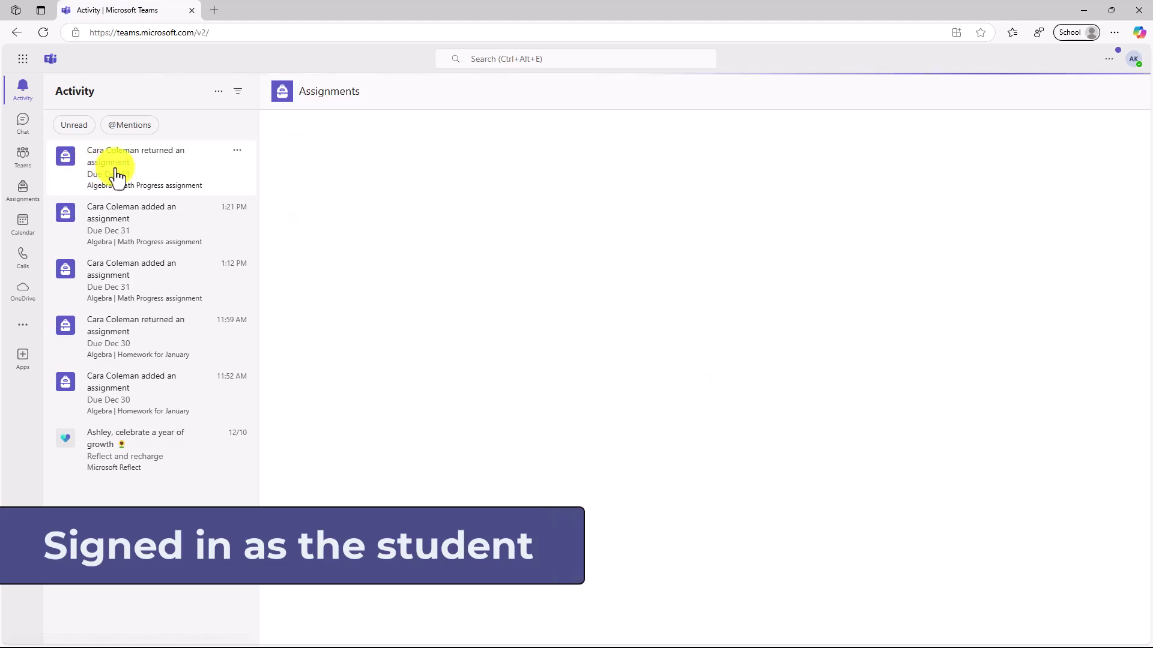
As the student, open the Math Progress work from the returned assignment and look over the graded summary and first questions.
{"action": "scroll", "coordinate": [496, 242], "scroll_direction": "down", "scroll_amount": 2}
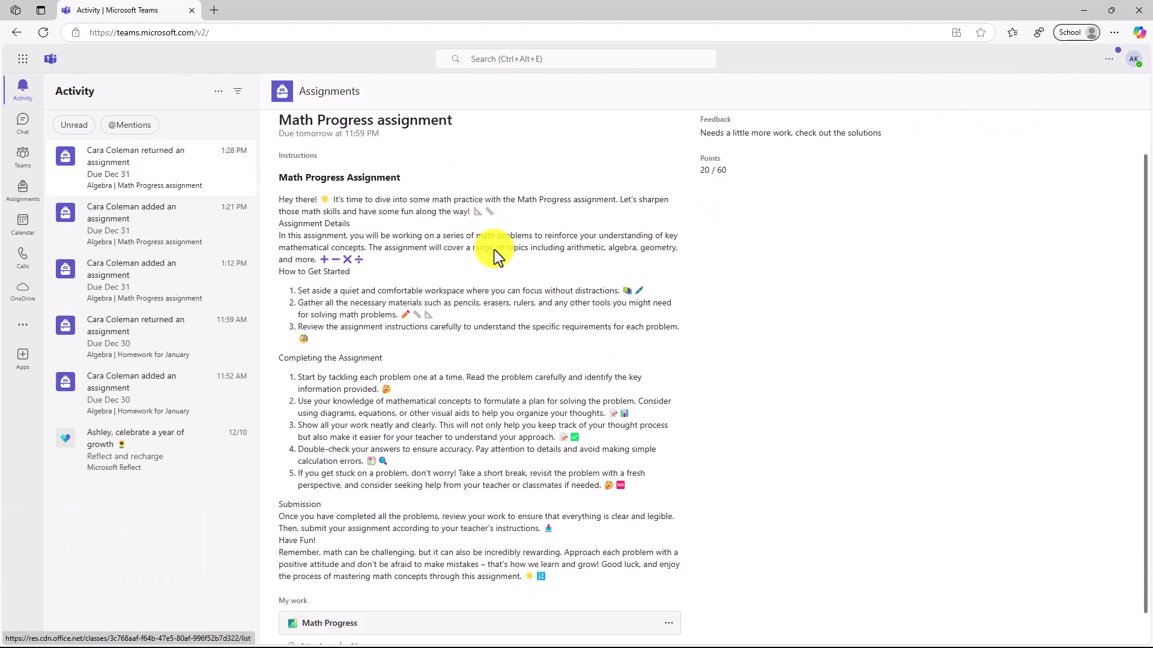
{"action": "left_click", "coordinate": [432, 600]}
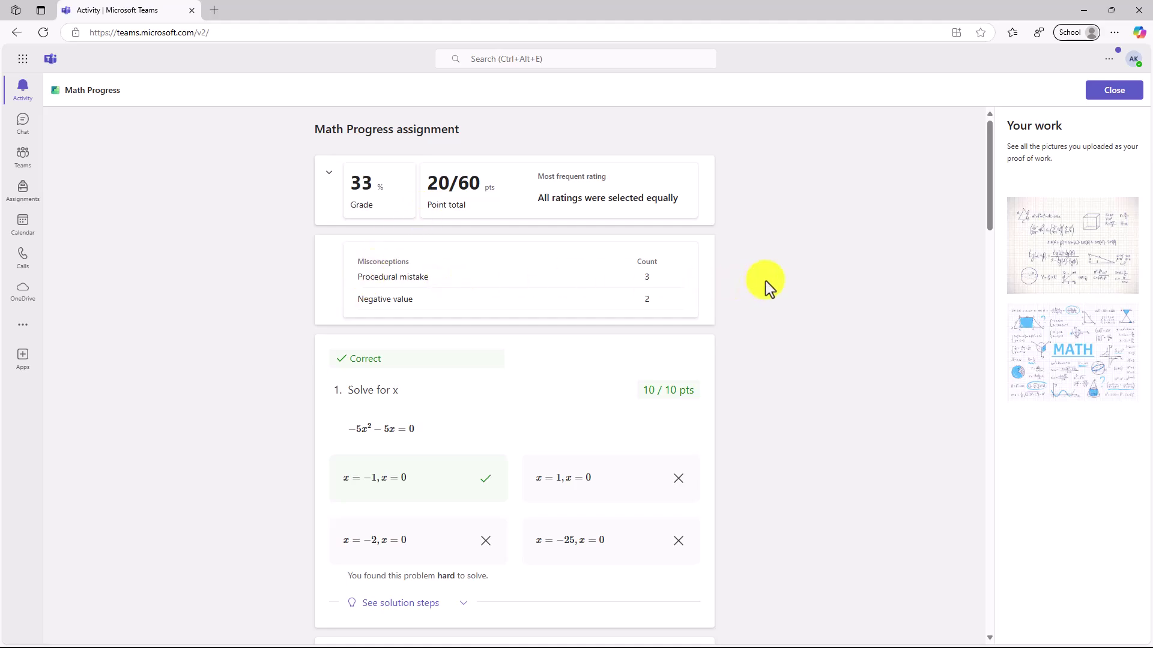
{"action": "scroll", "coordinate": [766, 281], "scroll_direction": "down", "scroll_amount": 4}
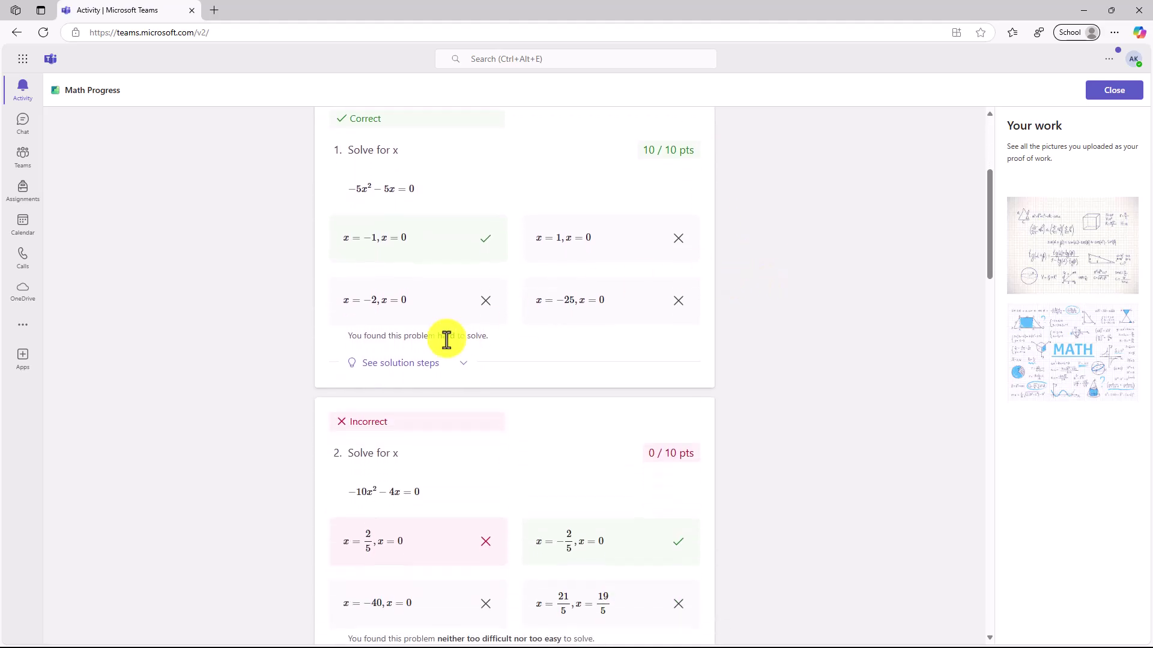
Show the solution steps for question 1 using the quadratic formula and read through them to the final step.
{"action": "scroll", "coordinate": [792, 281], "scroll_direction": "down", "scroll_amount": 1}
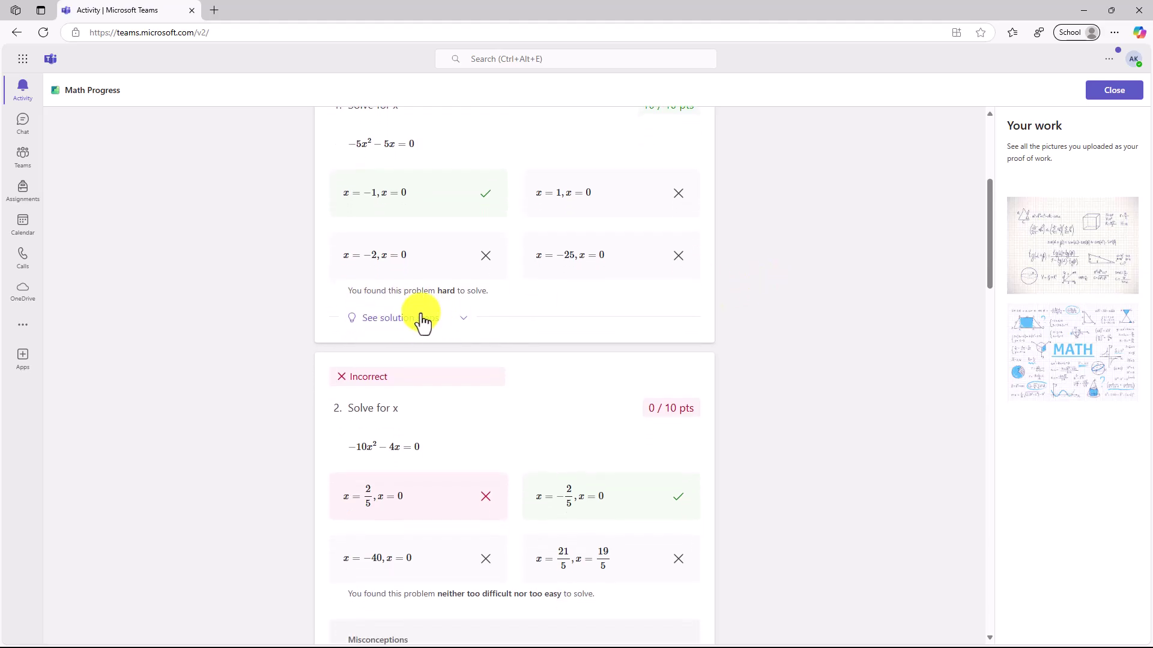
{"action": "left_click", "coordinate": [419, 320]}
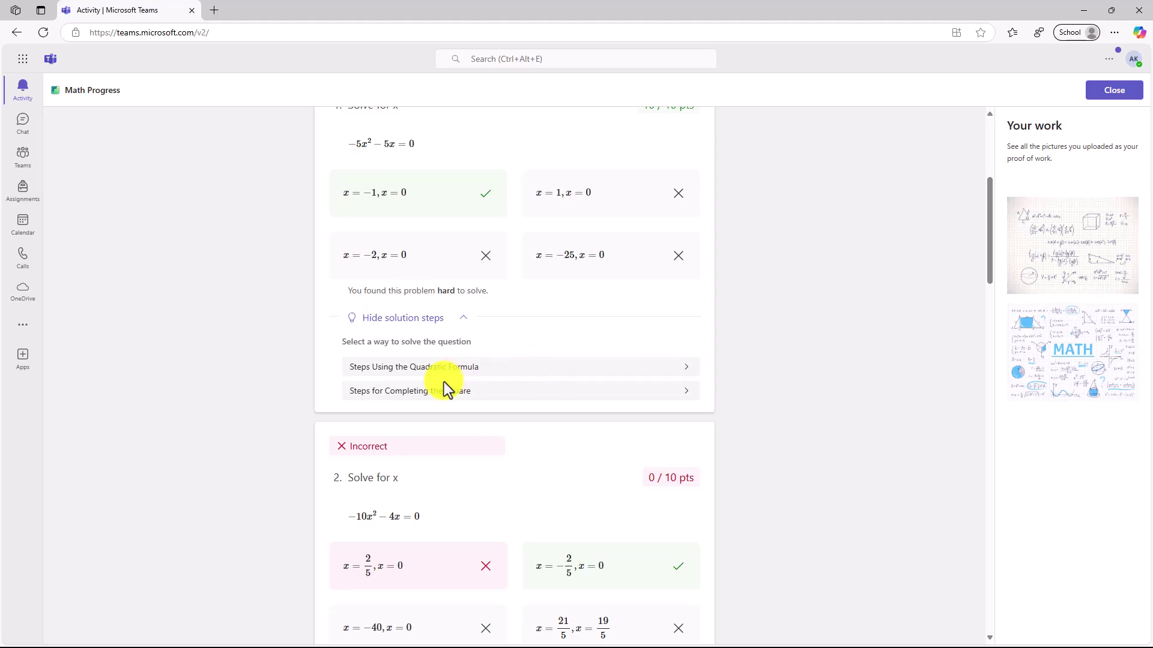
{"action": "left_click", "coordinate": [460, 368]}
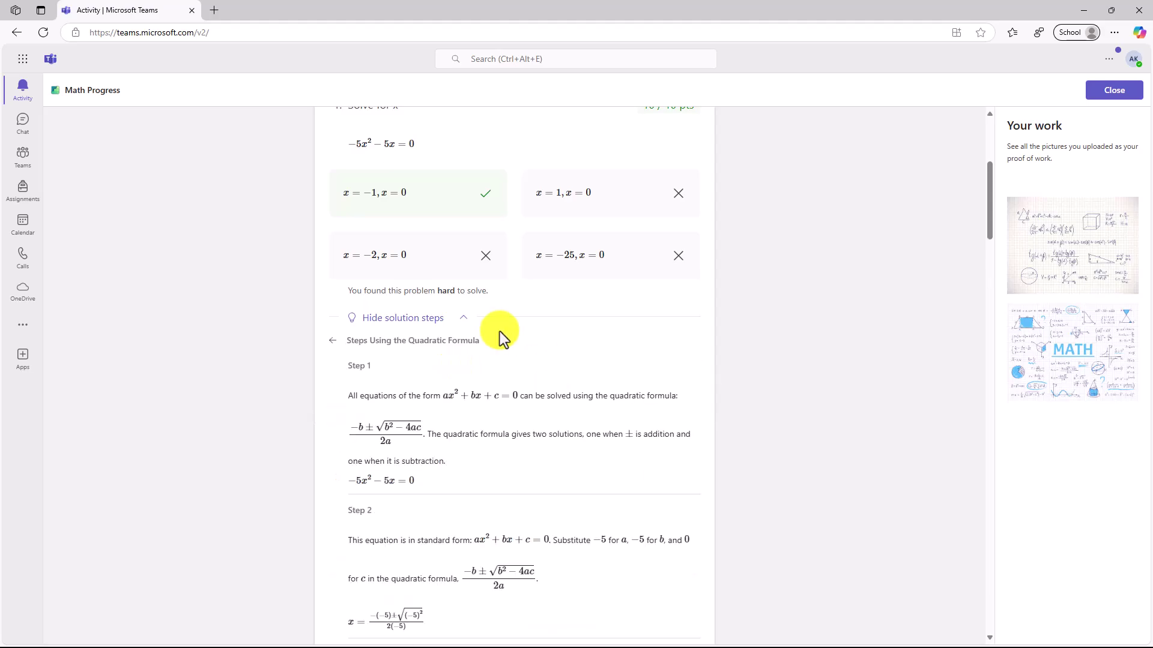
{"action": "scroll", "coordinate": [507, 335], "scroll_direction": "down", "scroll_amount": 2}
{"action": "scroll", "coordinate": [425, 309], "scroll_direction": "down", "scroll_amount": 6}
{"action": "scroll", "coordinate": [425, 308], "scroll_direction": "down", "scroll_amount": 8}
{"action": "scroll", "coordinate": [425, 309], "scroll_direction": "down", "scroll_amount": 2}
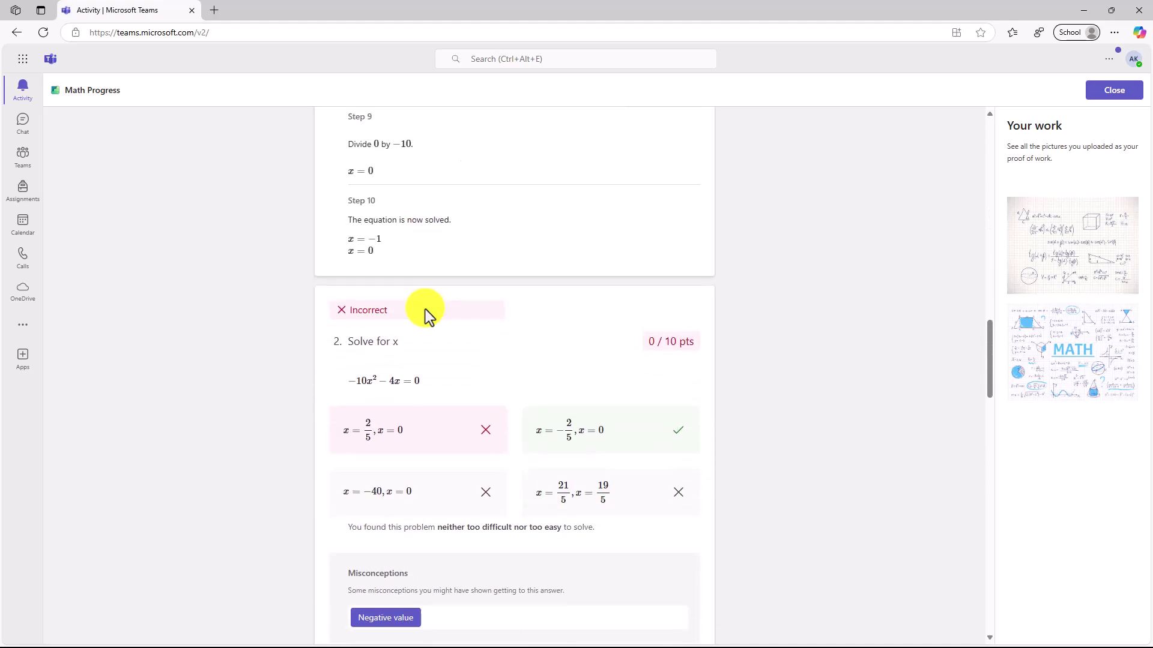
Review question 2's answer and misconception, read its solution steps using factoring, glance at question 3, and go back to question 1.
{"action": "scroll", "coordinate": [481, 273], "scroll_direction": "down", "scroll_amount": 2}
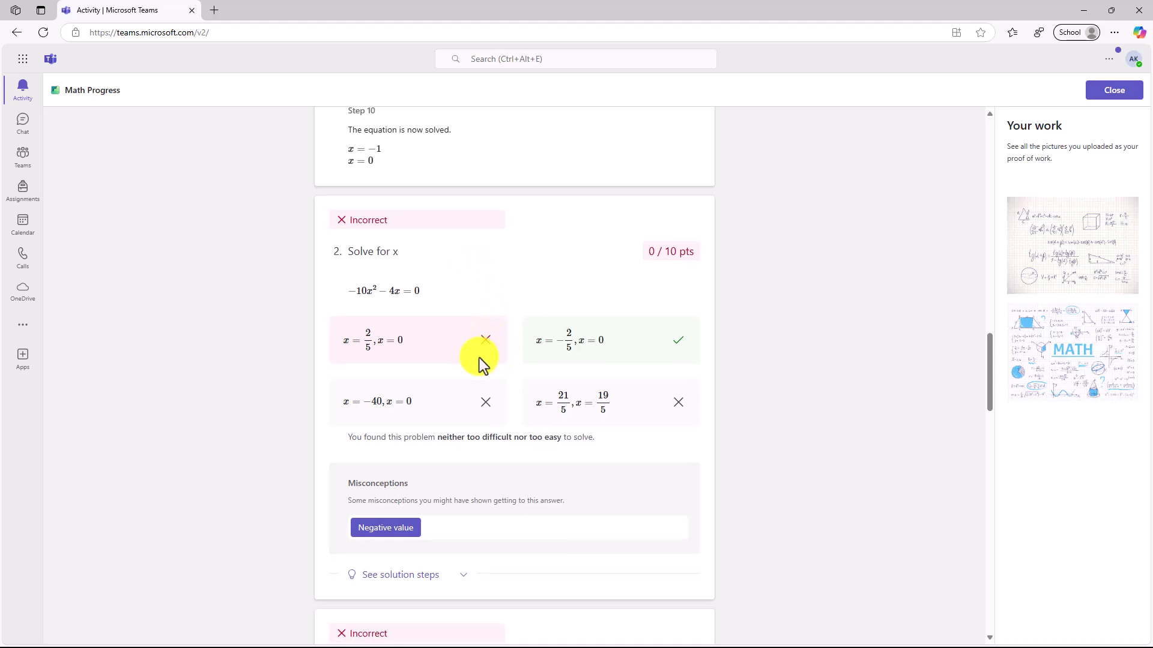
{"action": "scroll", "coordinate": [419, 351], "scroll_direction": "down", "scroll_amount": 2}
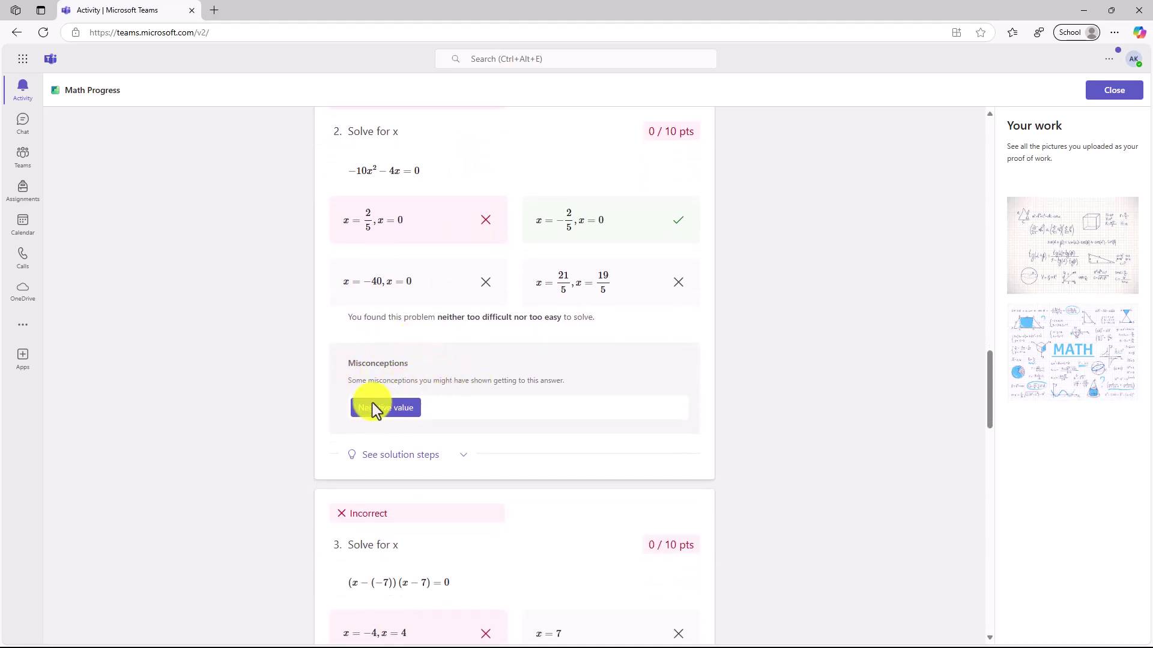
{"action": "left_click", "coordinate": [429, 455]}
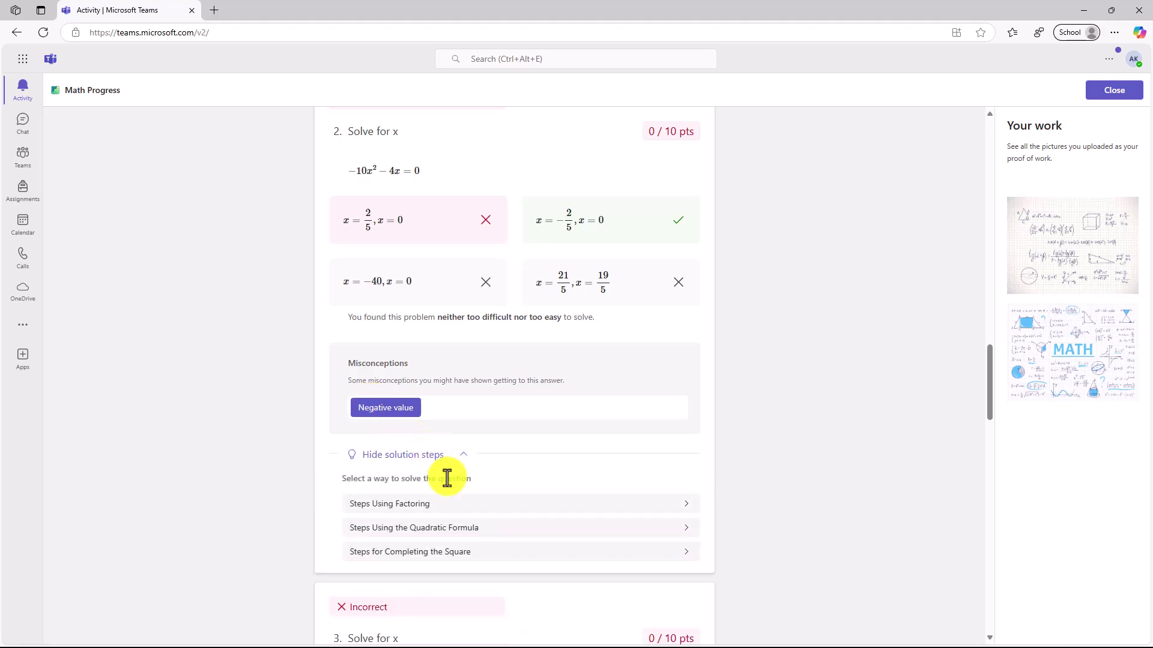
{"action": "left_click", "coordinate": [404, 505]}
{"action": "scroll", "coordinate": [445, 402], "scroll_direction": "down", "scroll_amount": 3}
{"action": "scroll", "coordinate": [450, 402], "scroll_direction": "down", "scroll_amount": 2}
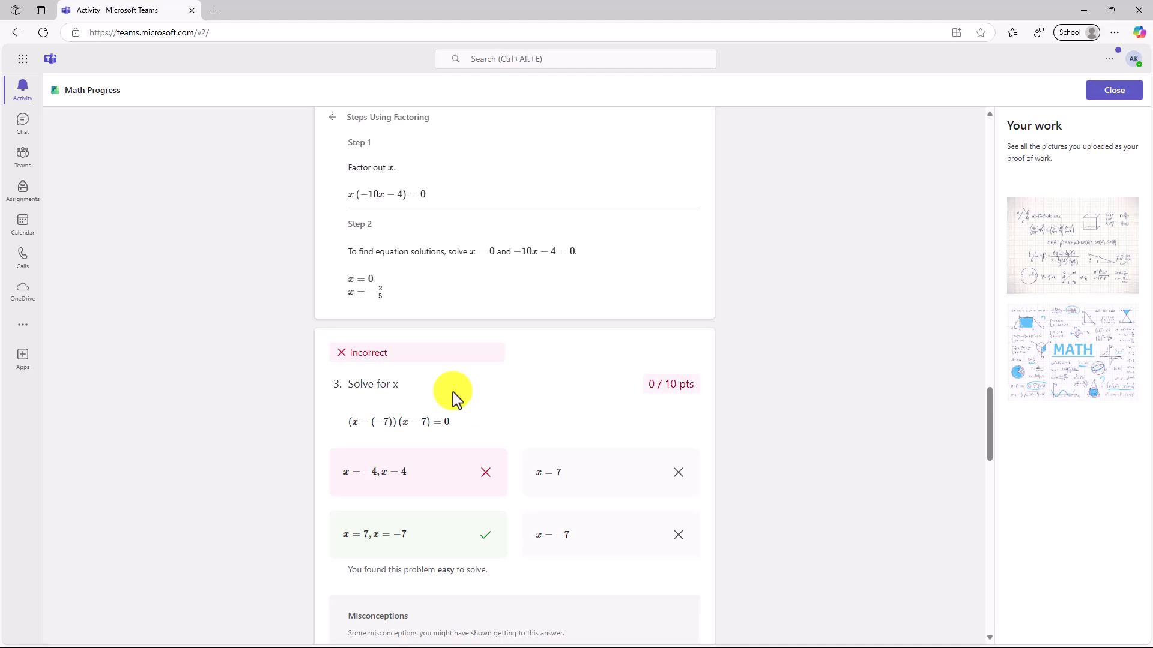
{"action": "scroll", "coordinate": [453, 393], "scroll_direction": "up", "scroll_amount": 4}
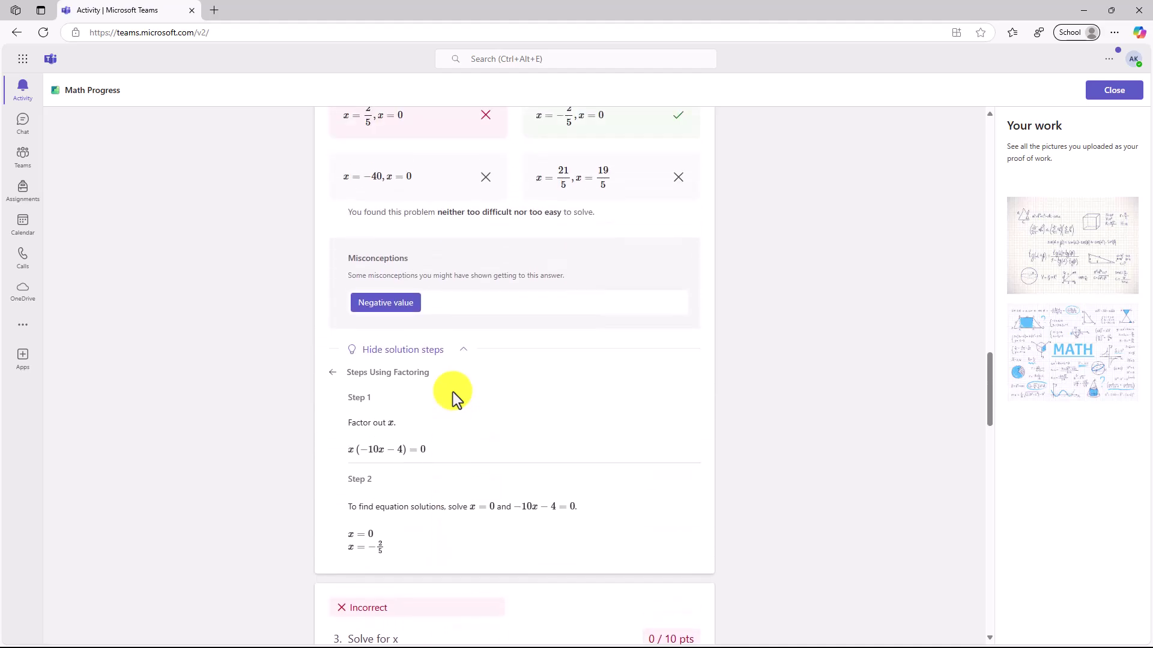
{"action": "scroll", "coordinate": [453, 392], "scroll_direction": "down", "scroll_amount": 7}
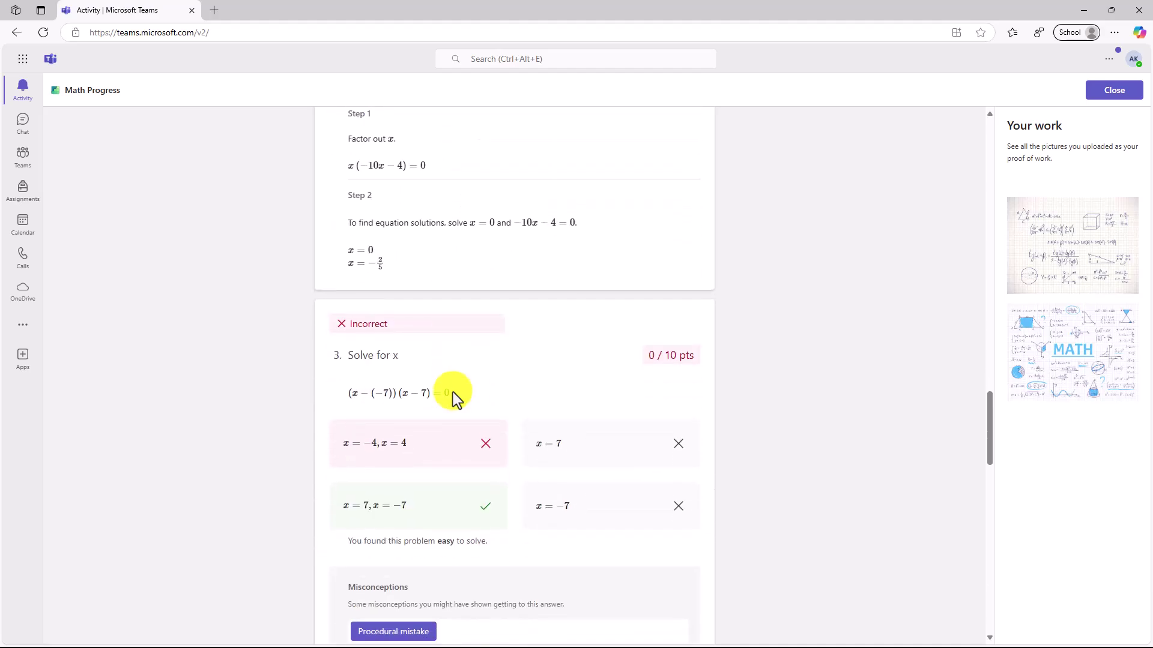
{"action": "scroll", "coordinate": [453, 392], "scroll_direction": "up", "scroll_amount": 10}
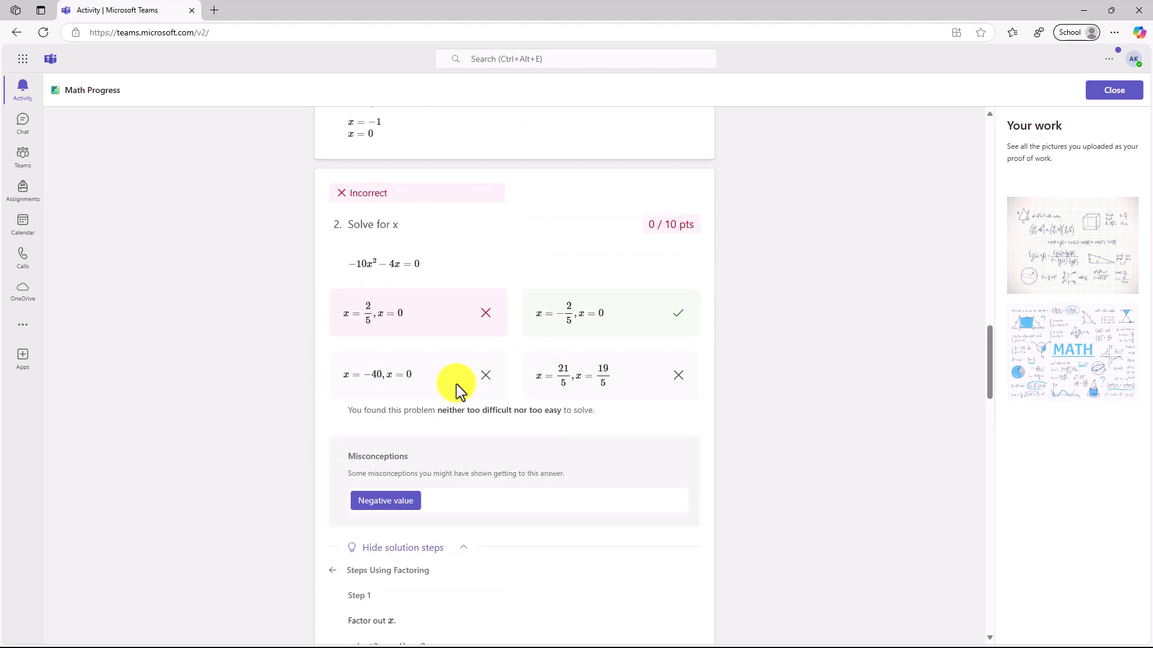
{"action": "scroll", "coordinate": [459, 374], "scroll_direction": "up", "scroll_amount": 10}
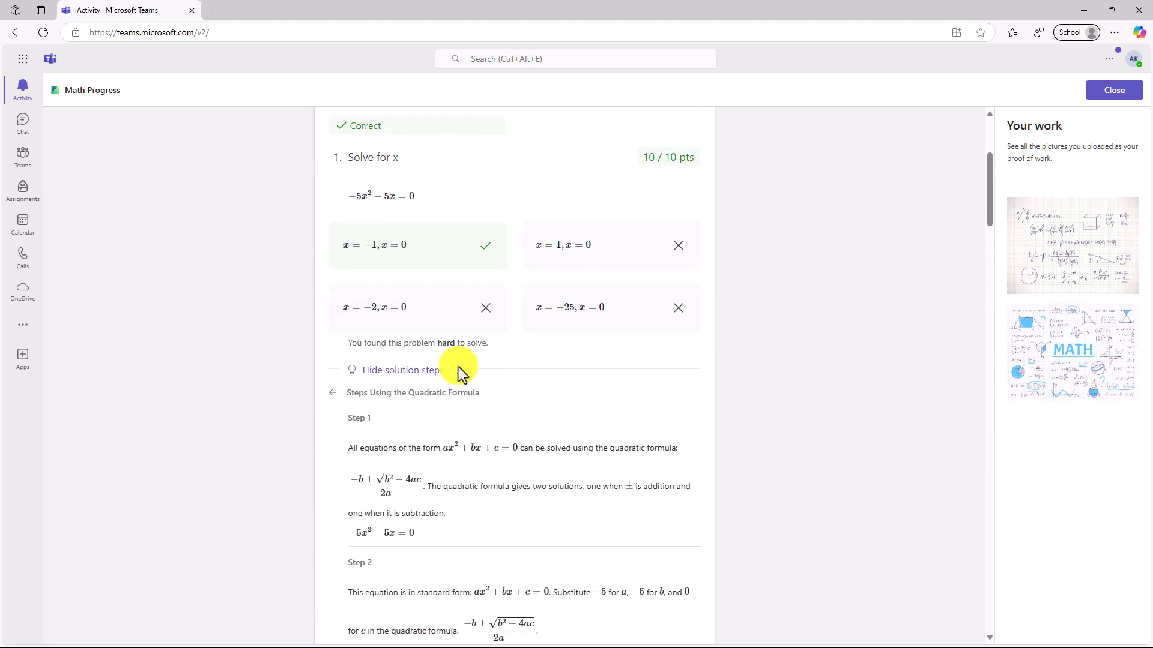